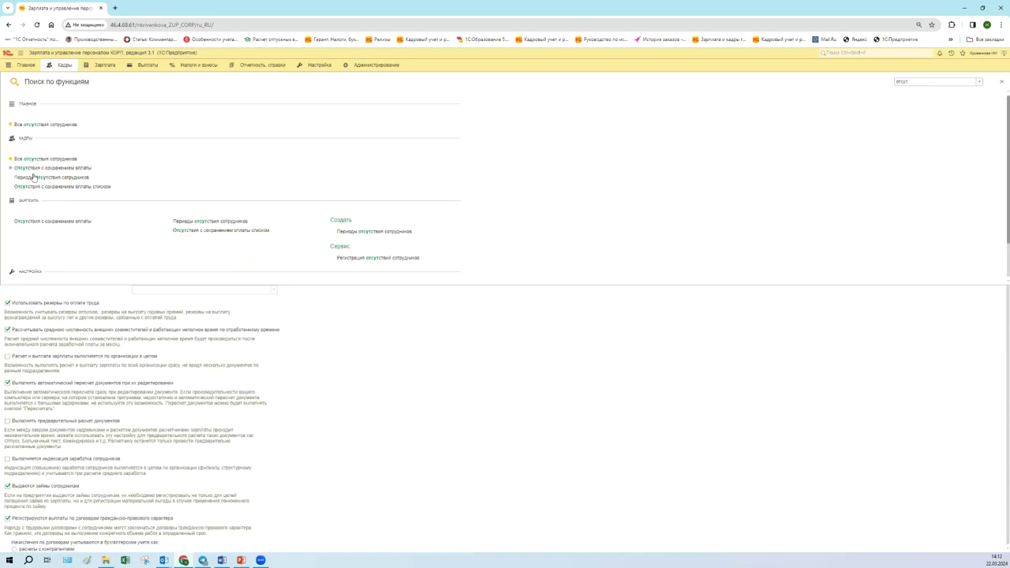
- Replace the function search with 'незв', find nothing, and close the empty results
{"action": "key", "text": "ctrl+a"}
{"action": "type", "text": "нез"}
{"action": "type", "text": "в"}
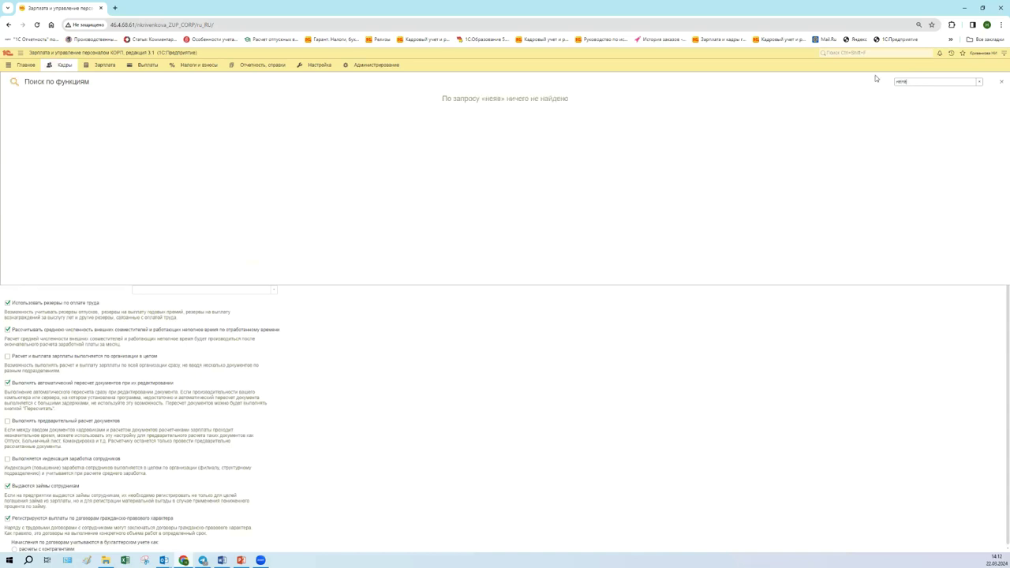
{"action": "left_click", "coordinate": [699, 348]}
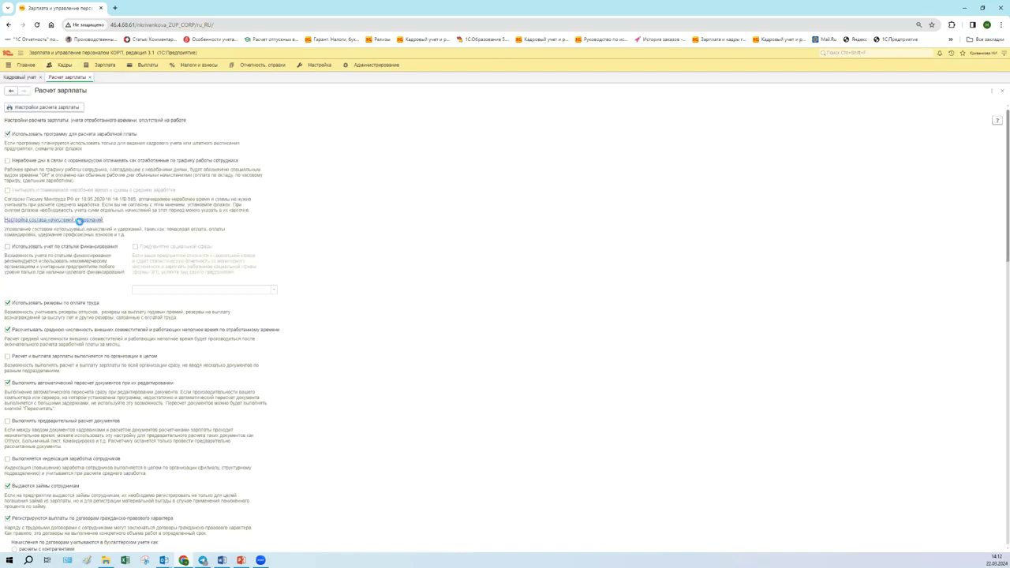
- Enable Прогулы и неявки on the Учет отсутствий tab of the accruals composition and apply
{"action": "left_click", "coordinate": [79, 221]}
{"action": "left_click", "coordinate": [360, 222]}
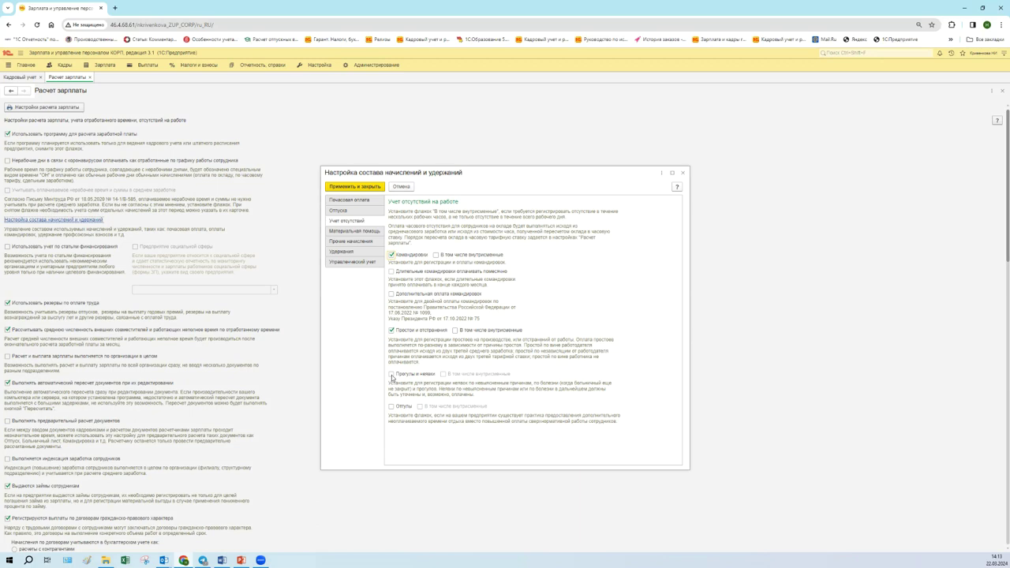
{"action": "left_click", "coordinate": [392, 376]}
{"action": "left_click", "coordinate": [392, 375]}
{"action": "left_click", "coordinate": [366, 187]}
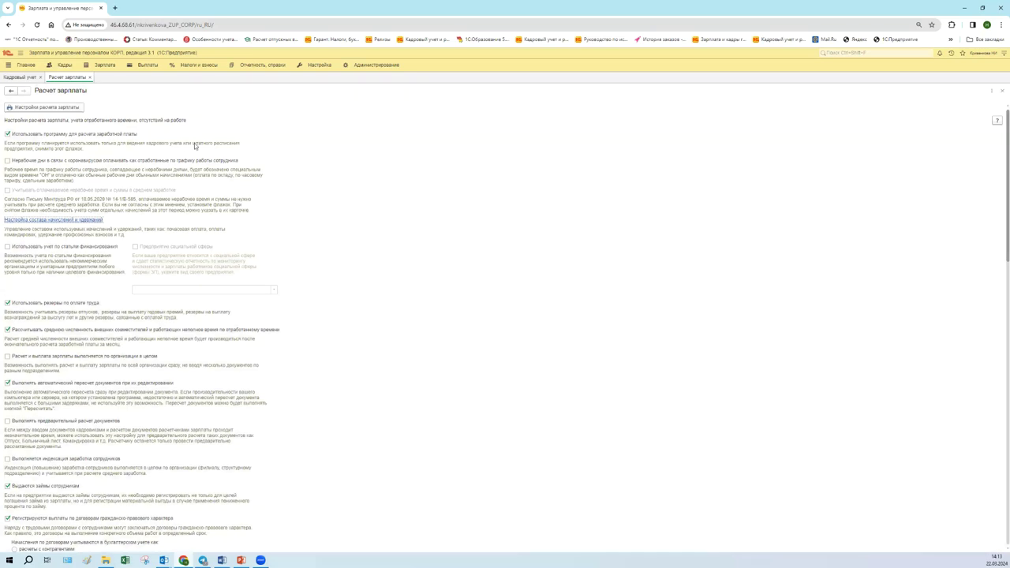
{"action": "left_click", "coordinate": [63, 65]}
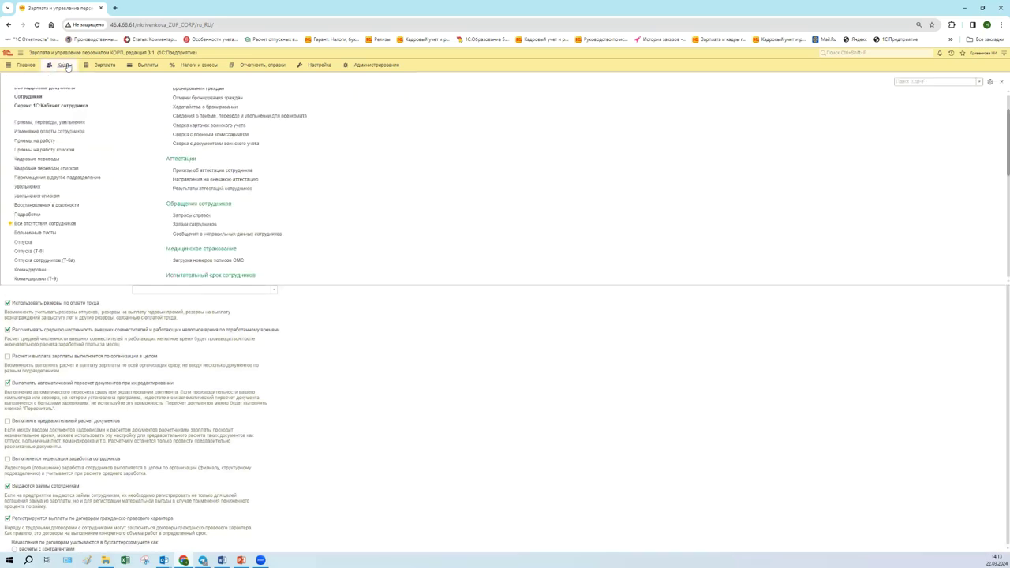
{"action": "scroll", "coordinate": [86, 194], "scroll_direction": "down", "scroll_amount": 3}
{"action": "scroll", "coordinate": [87, 194], "scroll_direction": "down", "scroll_amount": 5}
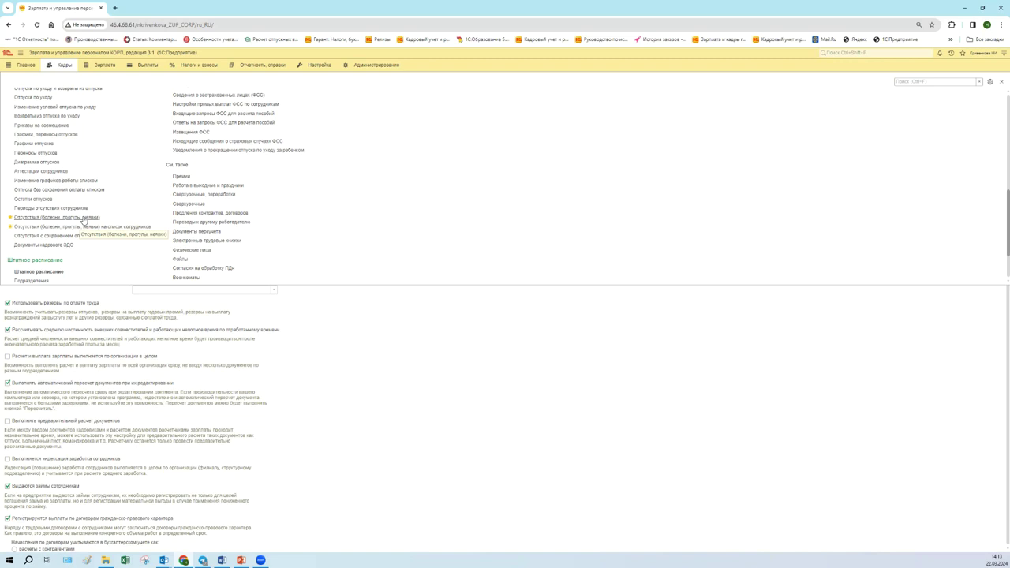
{"action": "left_click", "coordinate": [83, 218]}
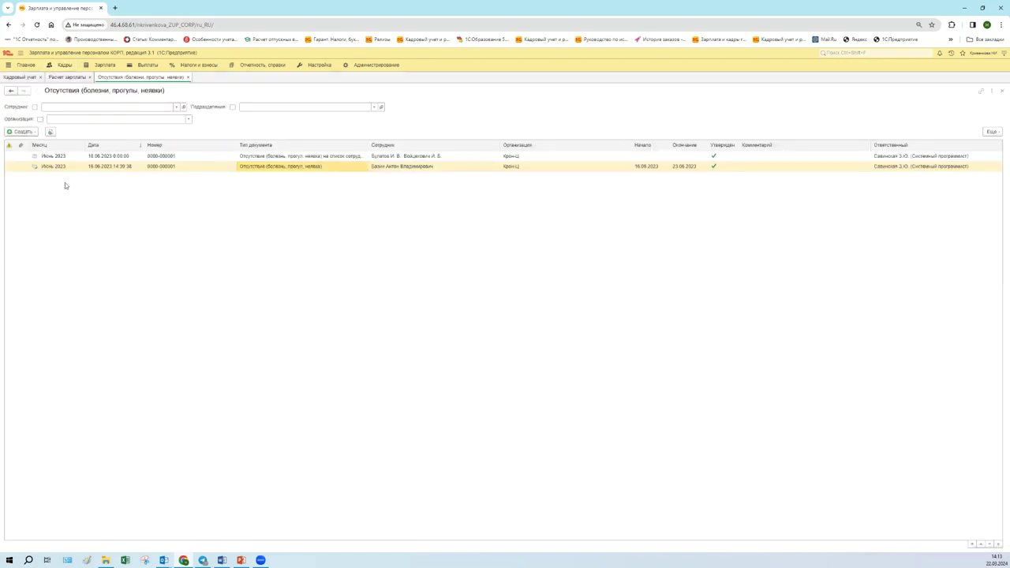
{"action": "left_click", "coordinate": [60, 67]}
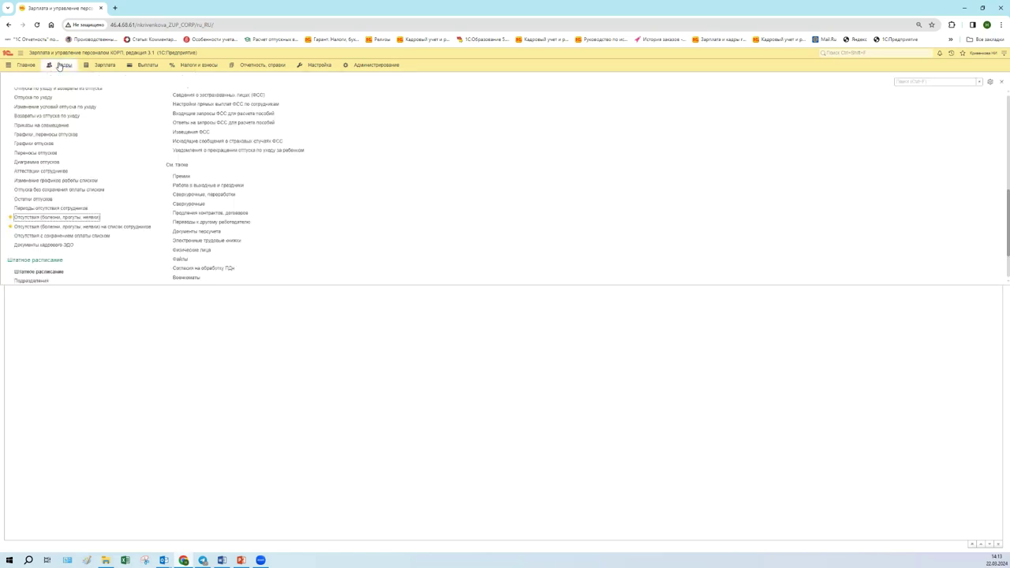
{"action": "left_click", "coordinate": [126, 228]}
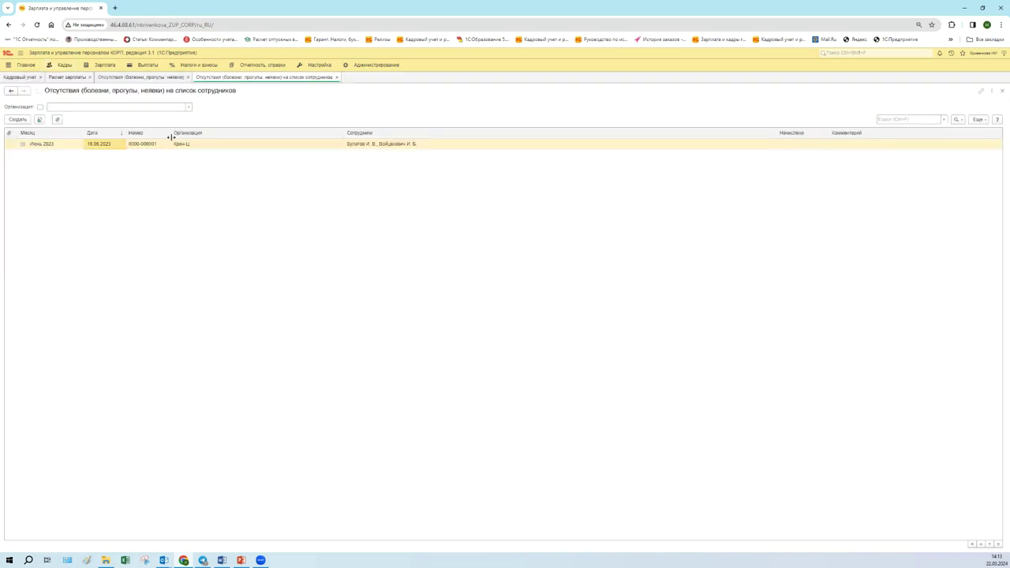
{"action": "left_click", "coordinate": [168, 79]}
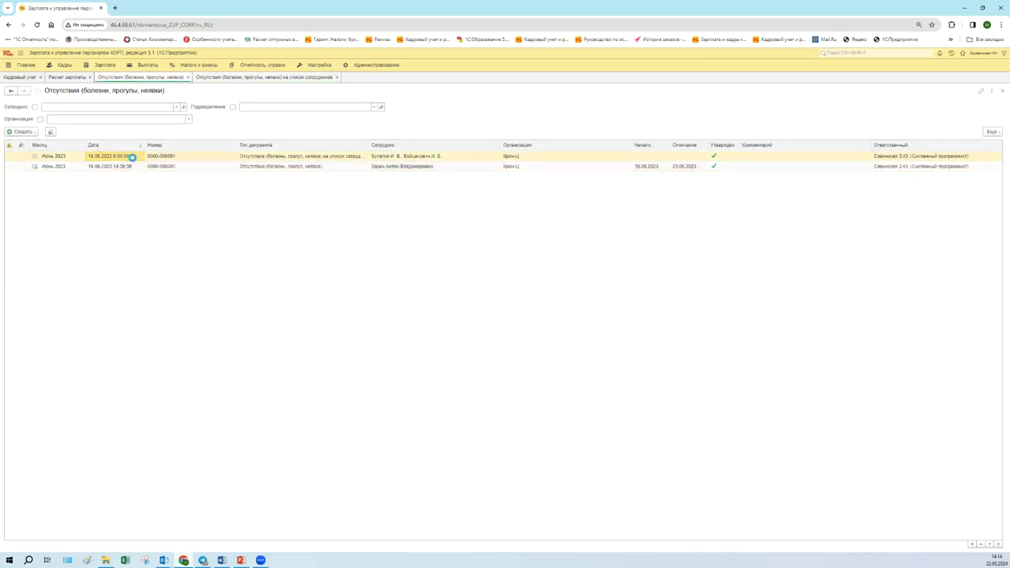
{"action": "key", "text": "Return"}
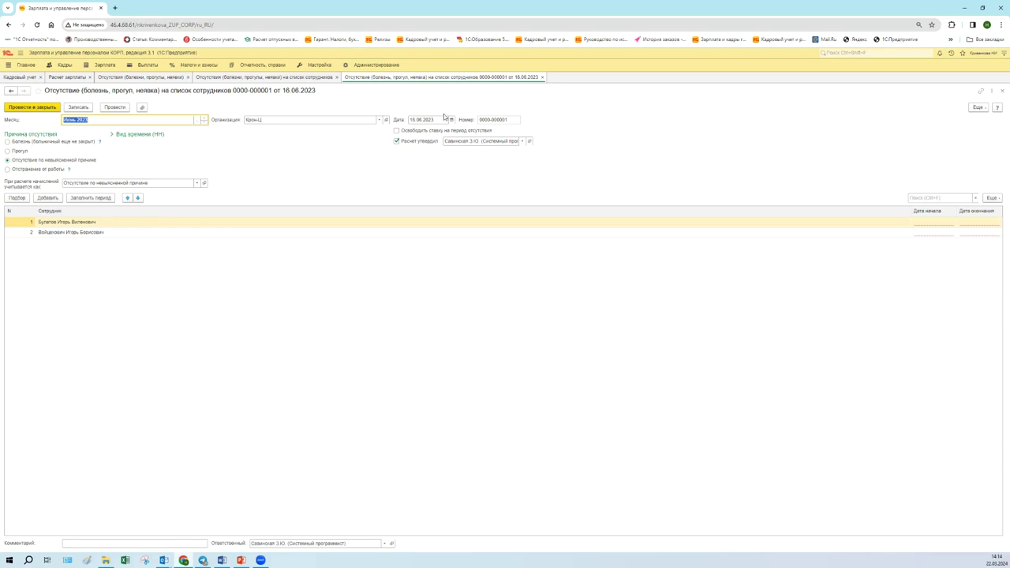
- Set the first employee's absence start and end dates to 22.03.2024
{"action": "left_click", "coordinate": [419, 121]}
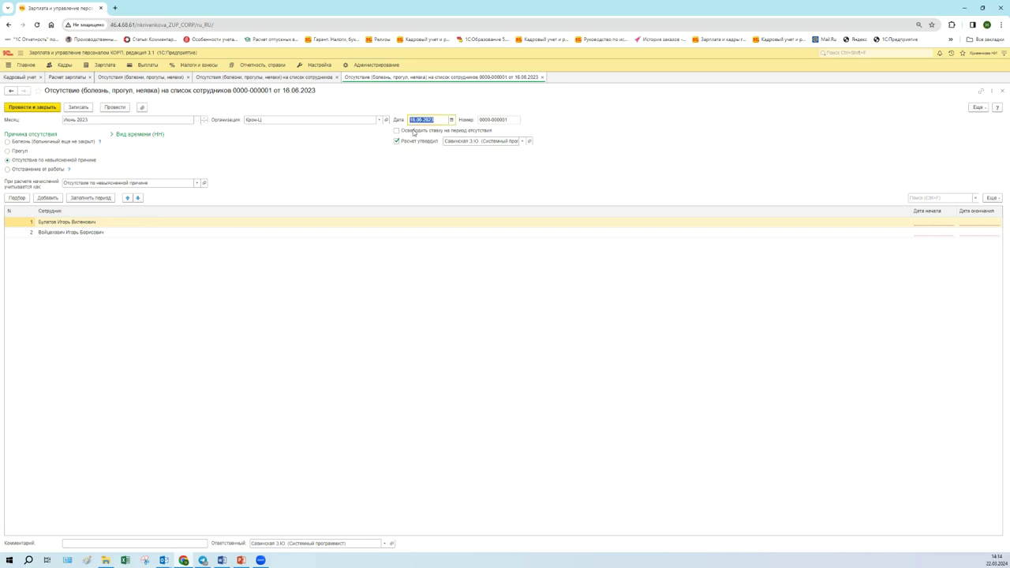
{"action": "left_click", "coordinate": [938, 222]}
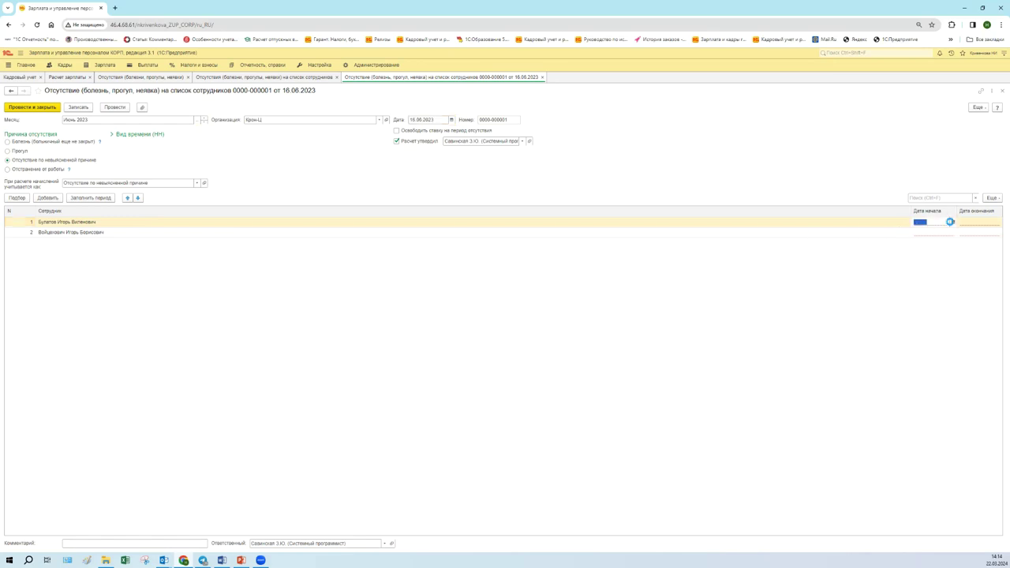
{"action": "left_click", "coordinate": [952, 222]}
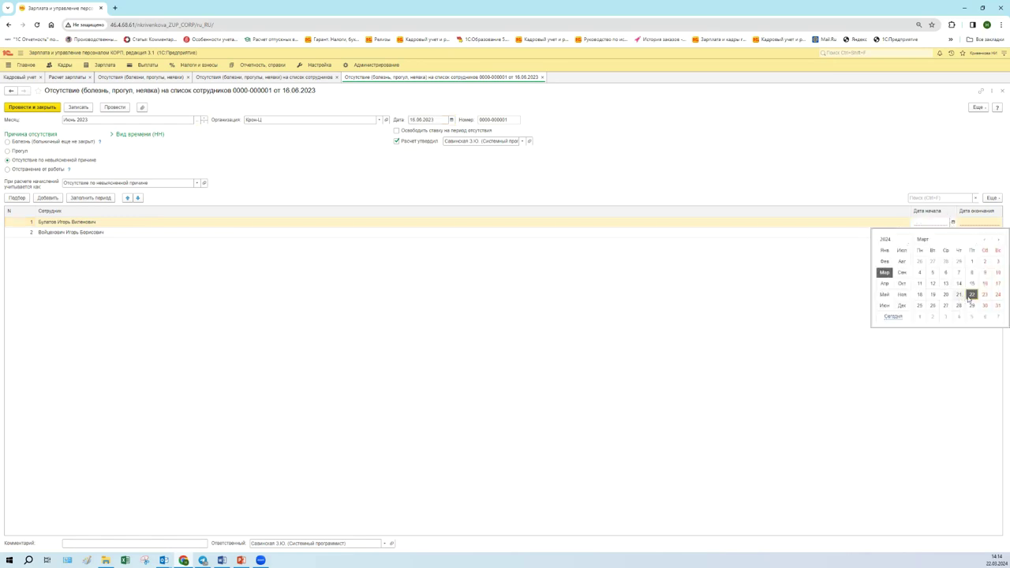
{"action": "left_click", "coordinate": [972, 295]}
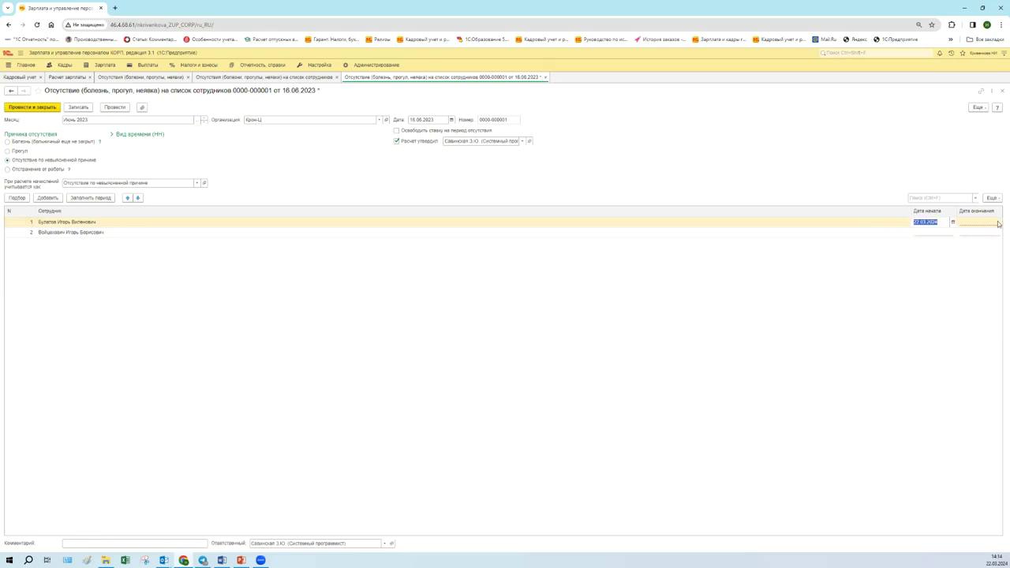
{"action": "left_click", "coordinate": [999, 222]}
{"action": "left_click", "coordinate": [972, 294]}
- Give the second employee absence dates 22.03.2024–23.03.2024 and post the document
{"action": "left_click", "coordinate": [948, 235]}
{"action": "left_click", "coordinate": [950, 234]}
{"action": "left_click", "coordinate": [953, 234]}
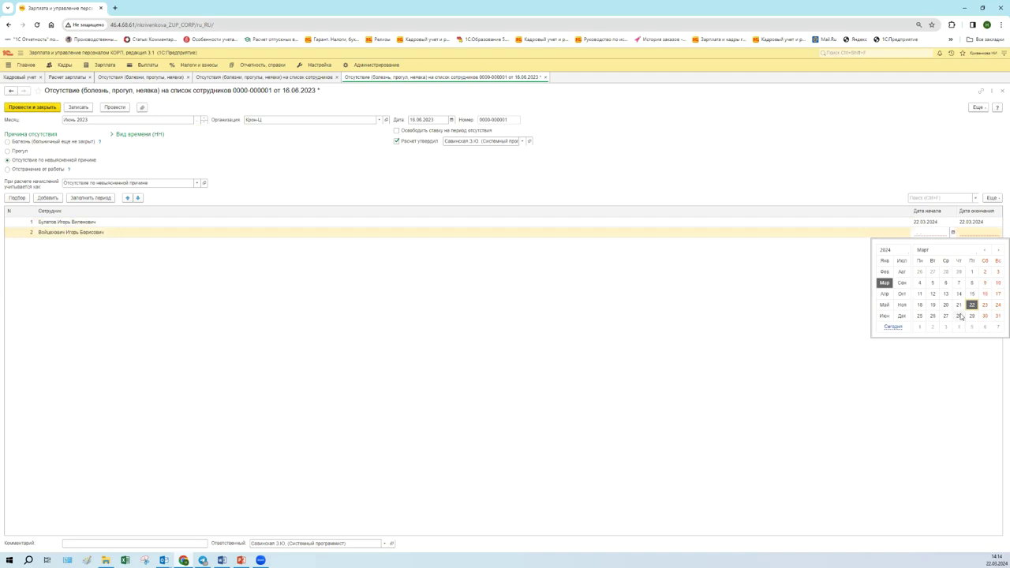
{"action": "left_click", "coordinate": [973, 306]}
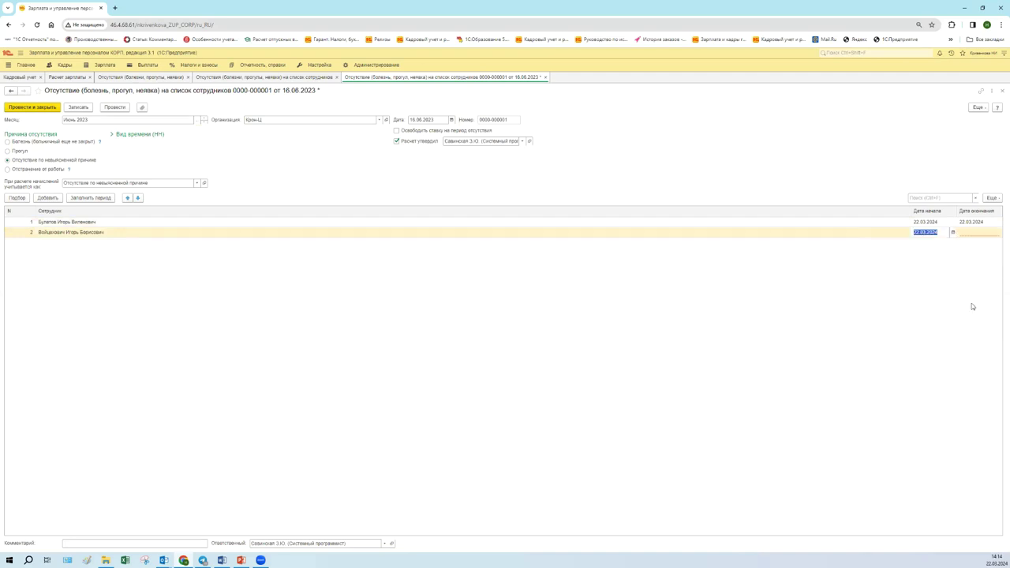
{"action": "left_click", "coordinate": [998, 234]}
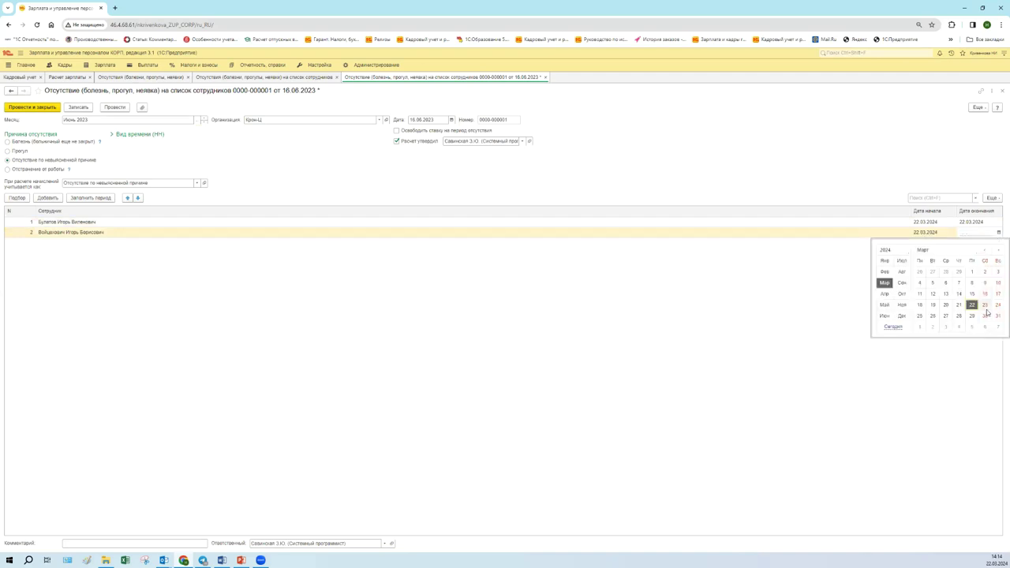
{"action": "left_click", "coordinate": [986, 305]}
{"action": "left_click", "coordinate": [126, 107]}
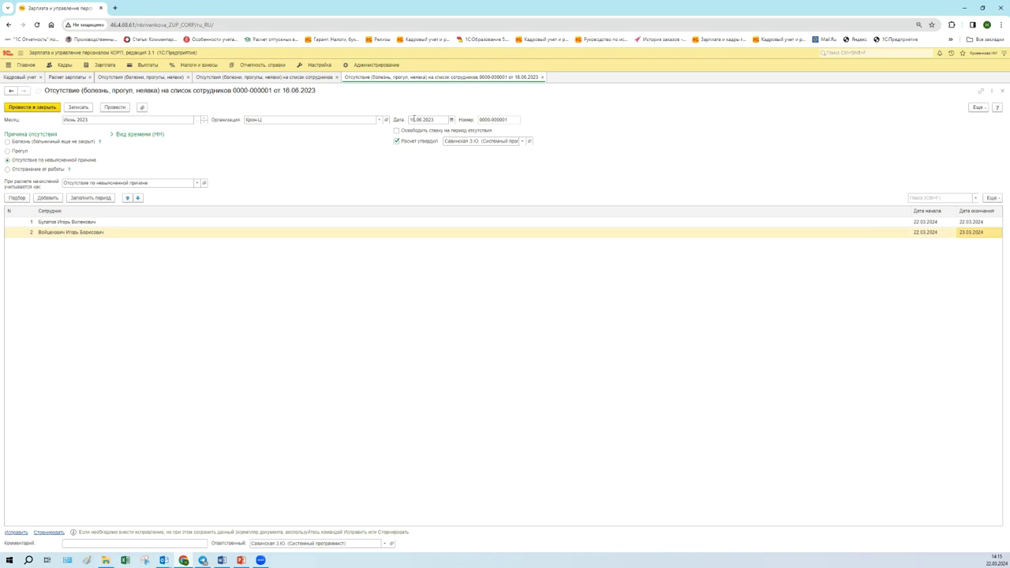
- Pick 22 March in the Дата calendar and correct the year to make it 22.03.2024
{"action": "double_click", "coordinate": [416, 122]}
{"action": "left_click", "coordinate": [451, 120]}
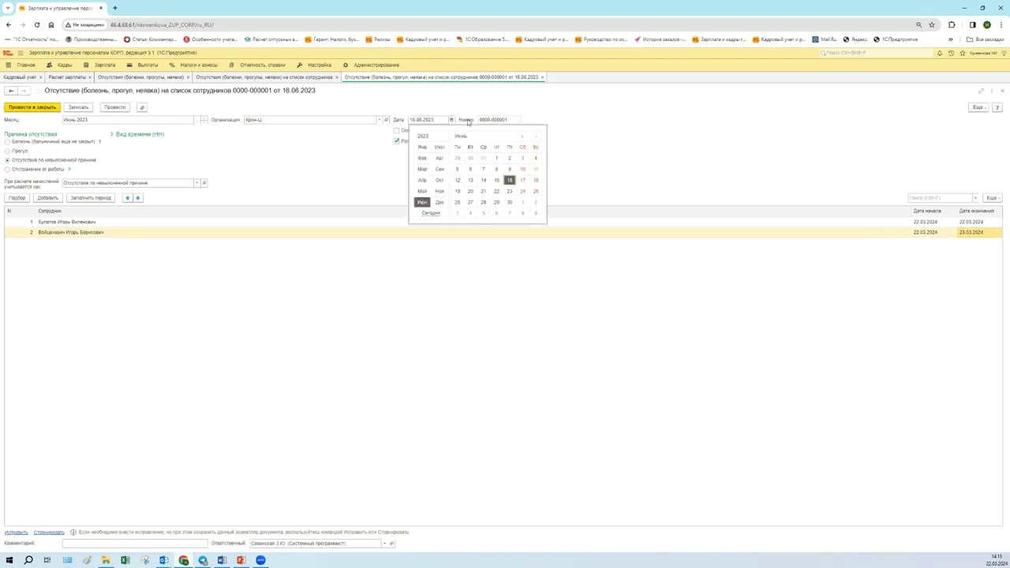
{"action": "left_click", "coordinate": [421, 169]}
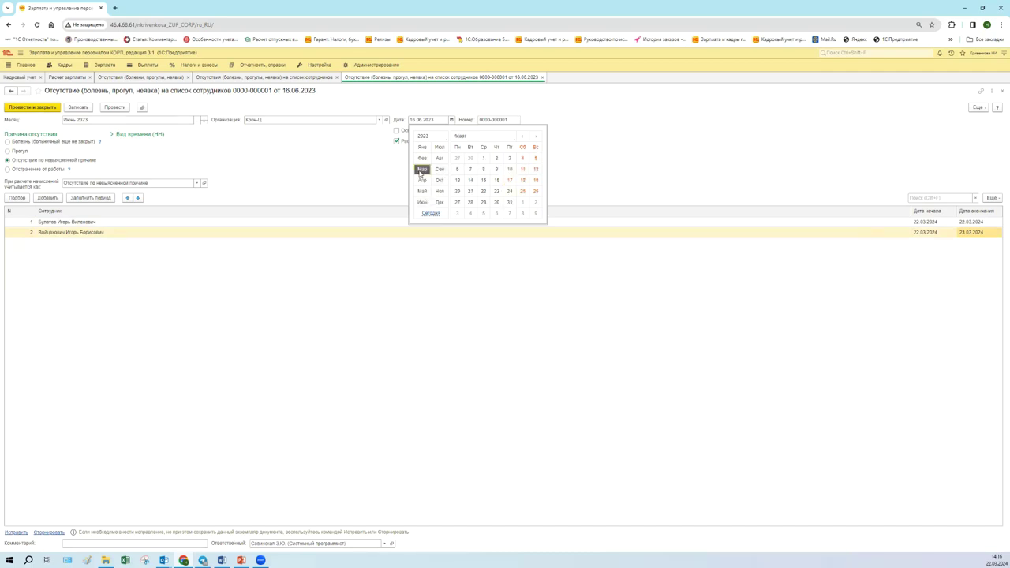
{"action": "left_click", "coordinate": [484, 192]}
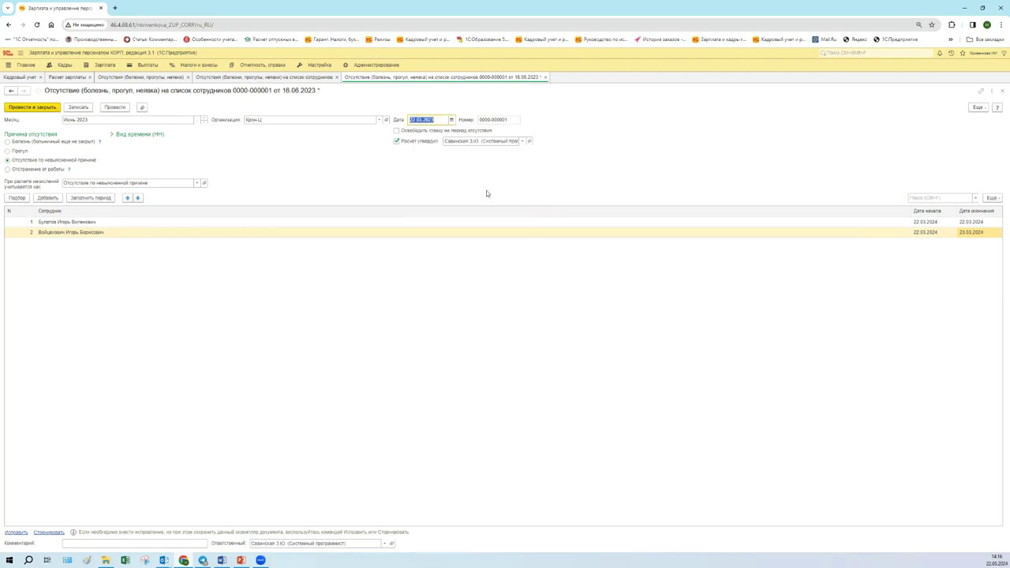
{"action": "left_click", "coordinate": [452, 119]}
{"action": "left_click", "coordinate": [439, 119]}
{"action": "left_click", "coordinate": [437, 118]}
{"action": "key", "text": "BackSpace"}
{"action": "type", "text": "4"}
- Go back to the absences list and open the individual 16.06.2023 absence document in the second row
{"action": "left_click", "coordinate": [140, 77]}
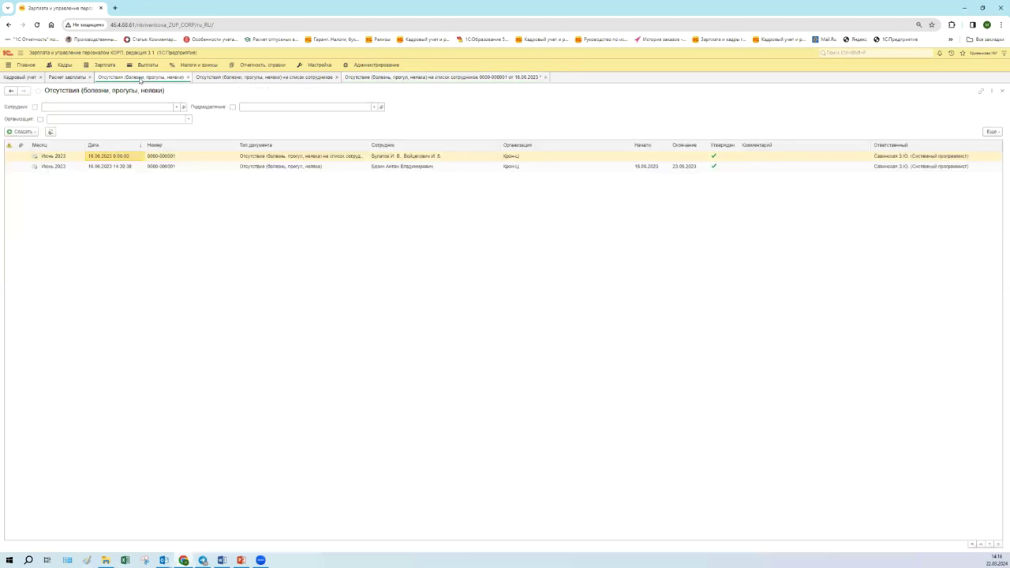
{"action": "left_click", "coordinate": [230, 77]}
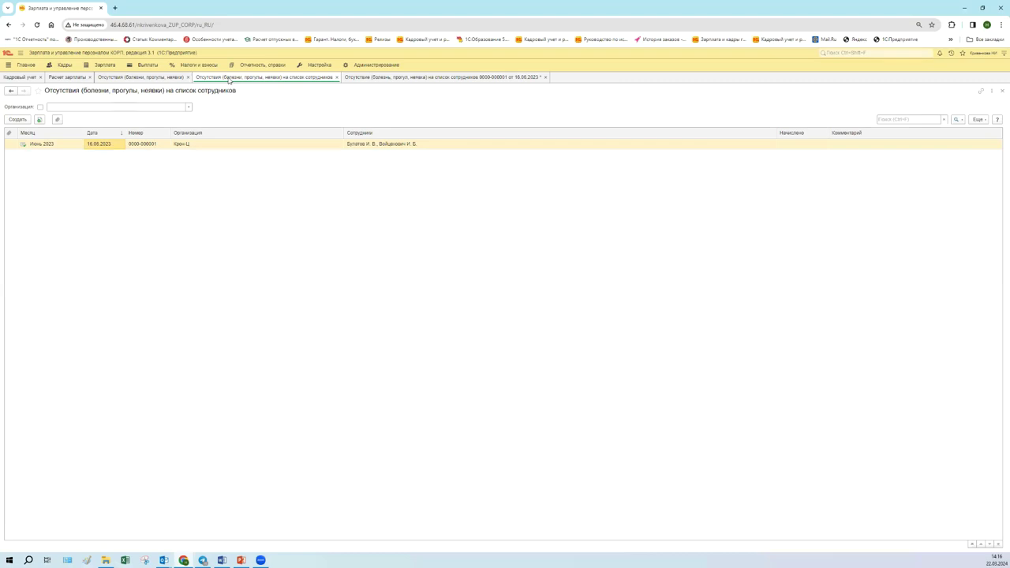
{"action": "left_click", "coordinate": [369, 76]}
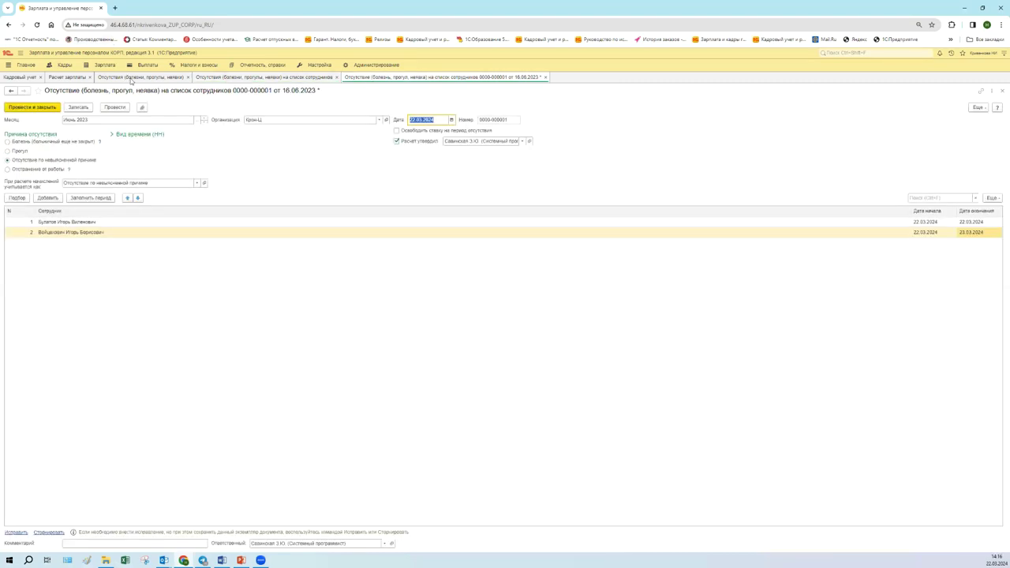
{"action": "left_click", "coordinate": [131, 79]}
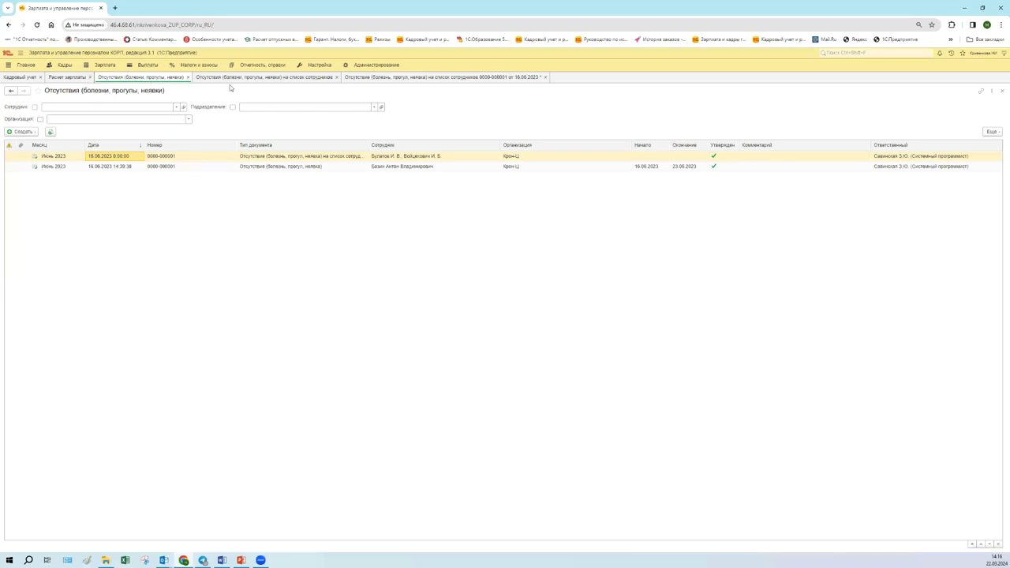
{"action": "left_click", "coordinate": [293, 167]}
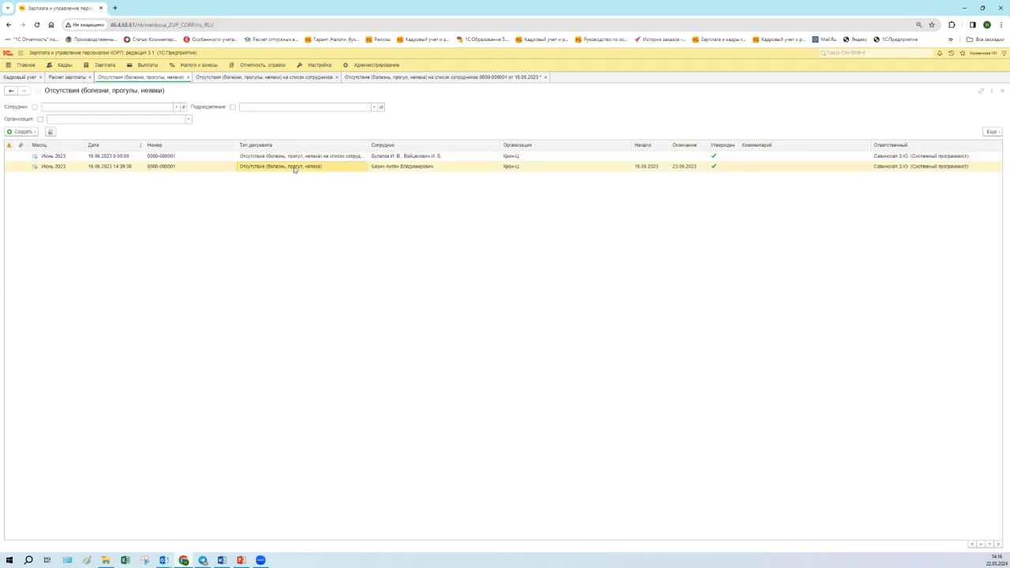
{"action": "double_click", "coordinate": [293, 167]}
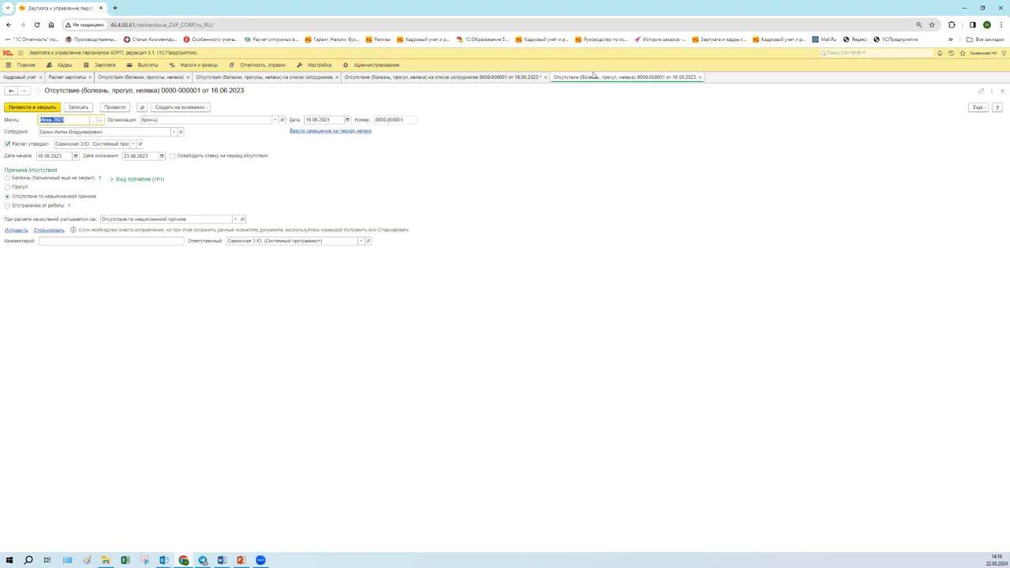
- Save the group absence document dated 22.03.2024 and compare it with the 16.06.2023 absence
{"action": "left_click", "coordinate": [503, 78]}
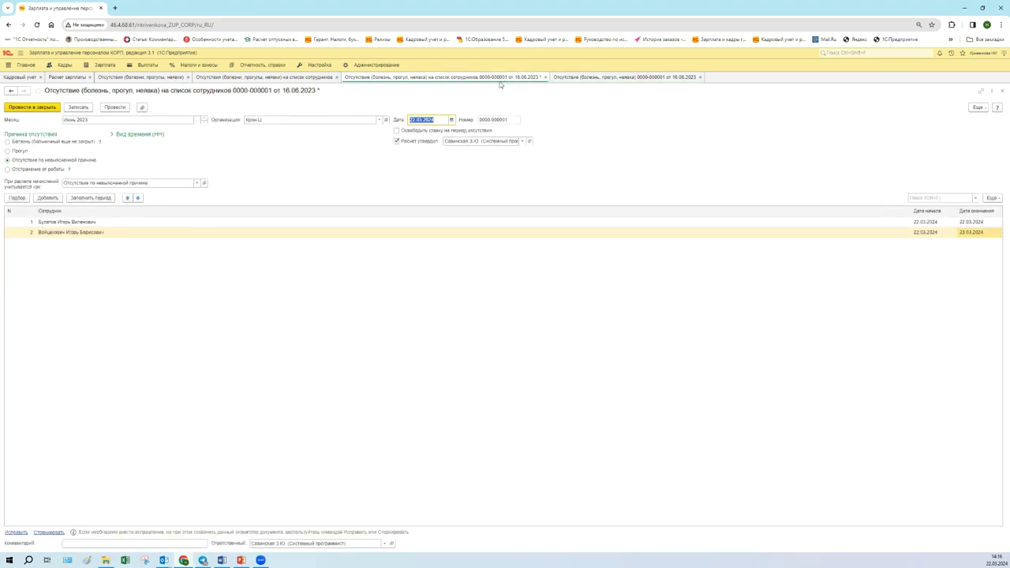
{"action": "left_click", "coordinate": [79, 109]}
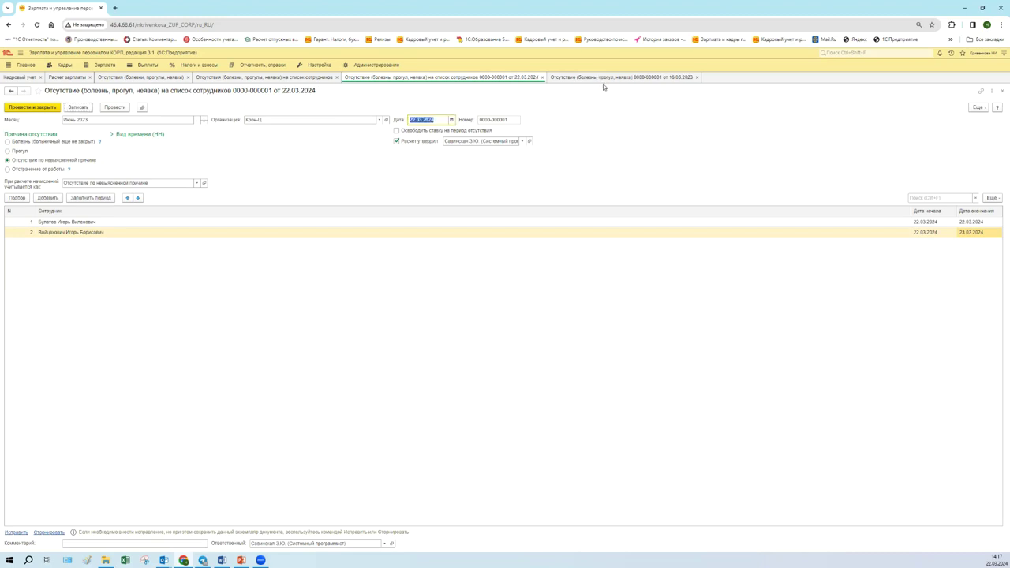
{"action": "left_click", "coordinate": [602, 78]}
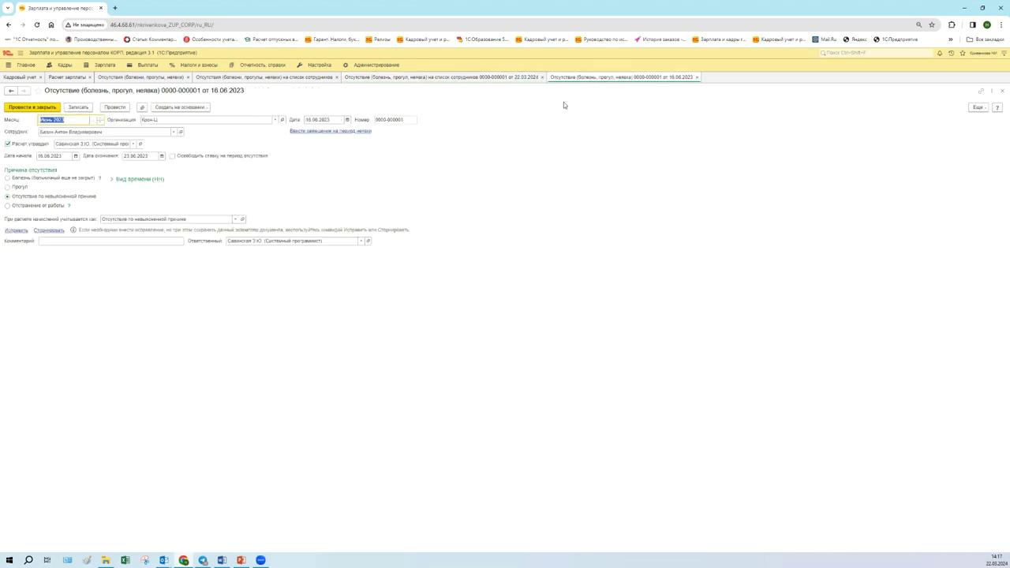
{"action": "left_click", "coordinate": [510, 77]}
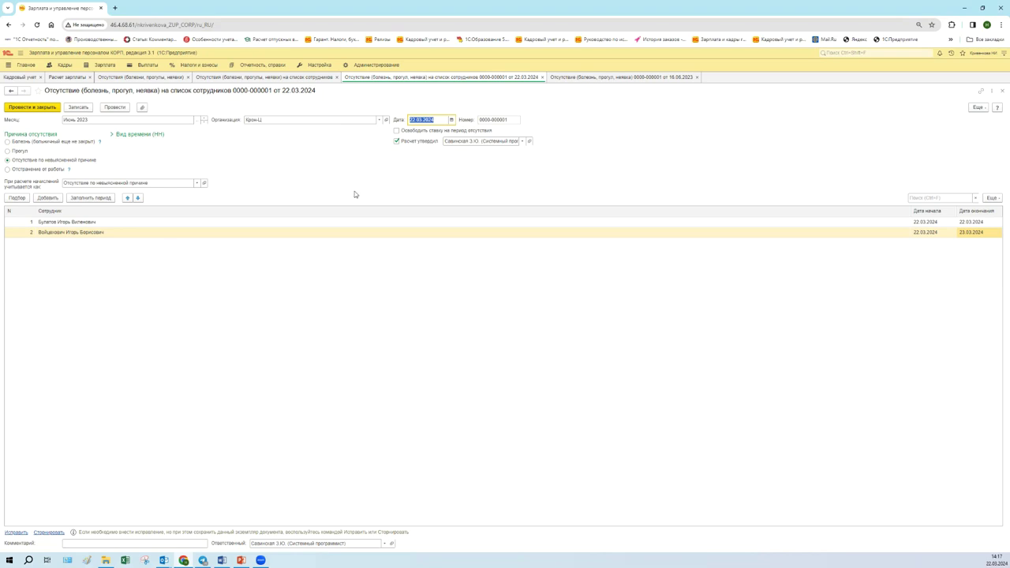
{"action": "left_click", "coordinate": [608, 80]}
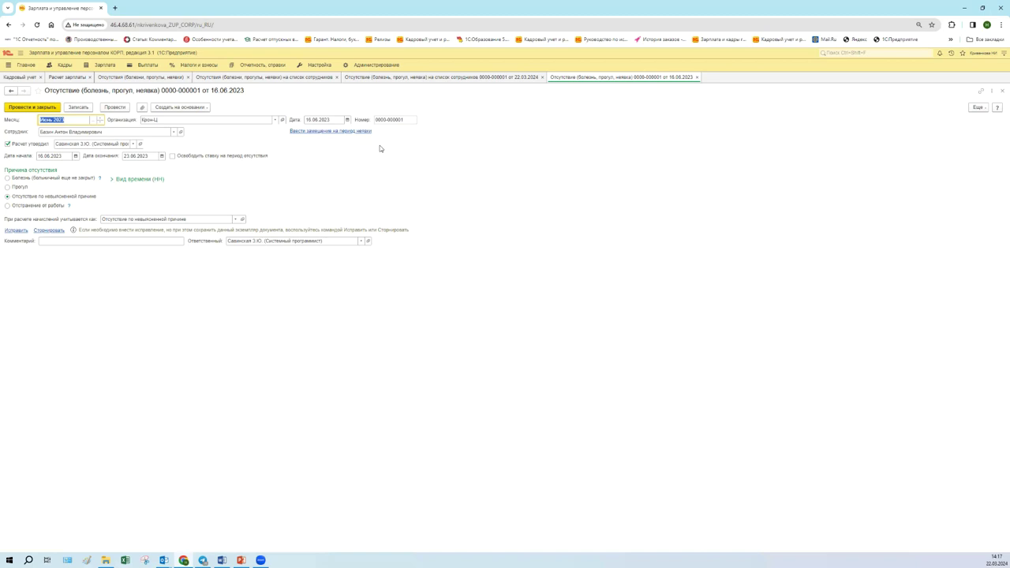
{"action": "left_click", "coordinate": [479, 79]}
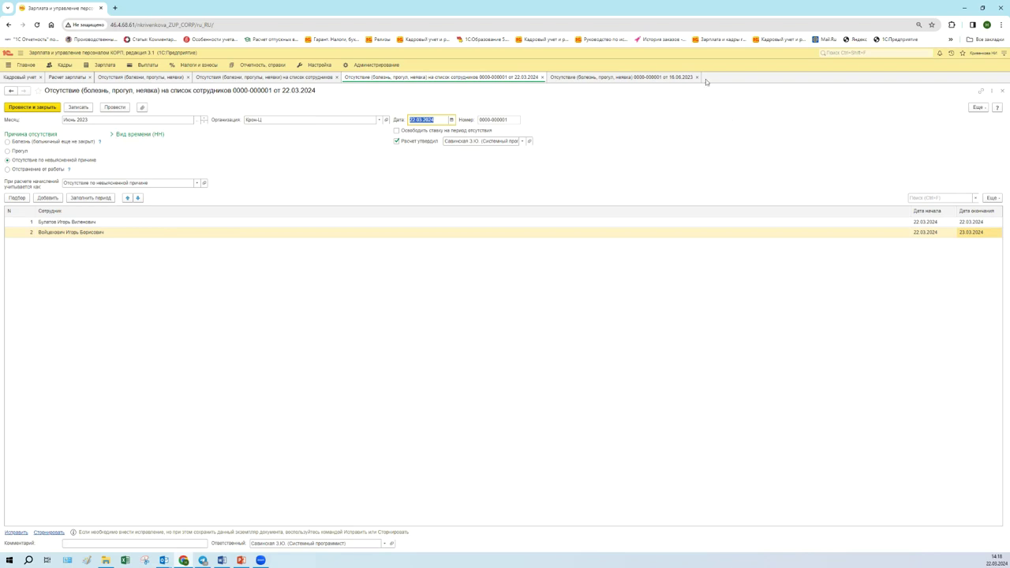
{"action": "left_click", "coordinate": [649, 79]}
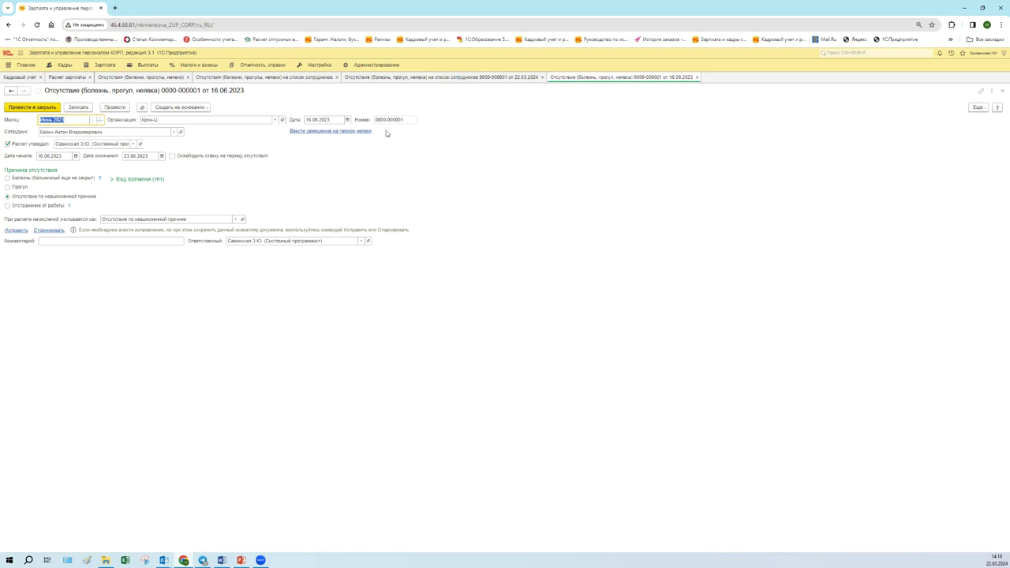
{"action": "left_click", "coordinate": [375, 79]}
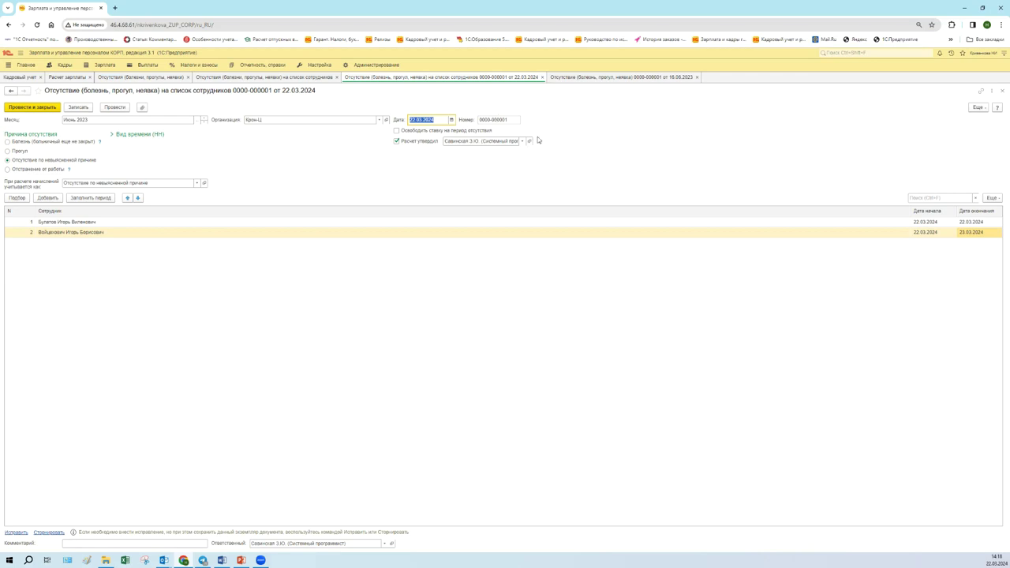
- Close the group absence document and its list, and open the absent employee's card
{"action": "left_click", "coordinate": [542, 77]}
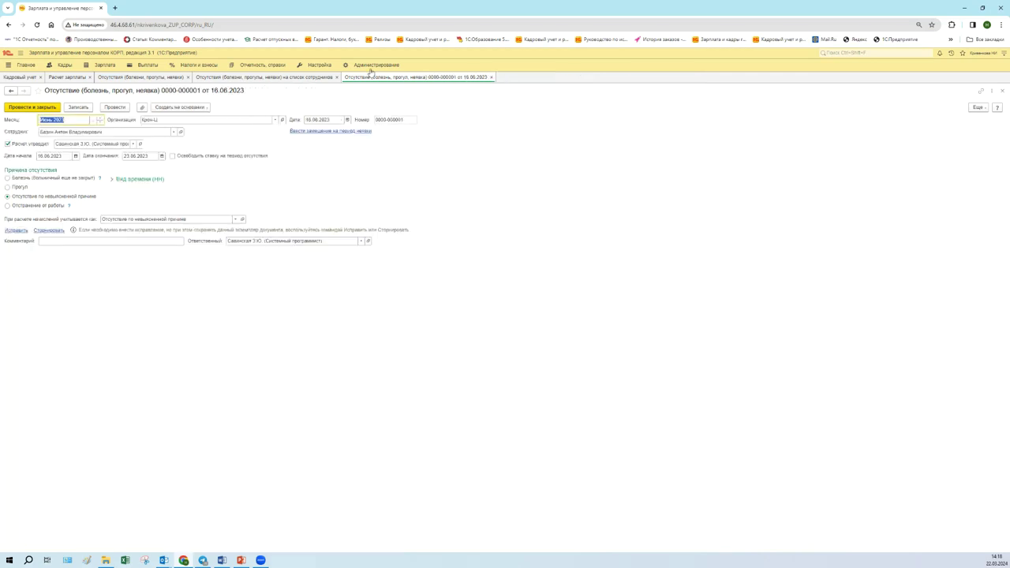
{"action": "left_click", "coordinate": [337, 77]}
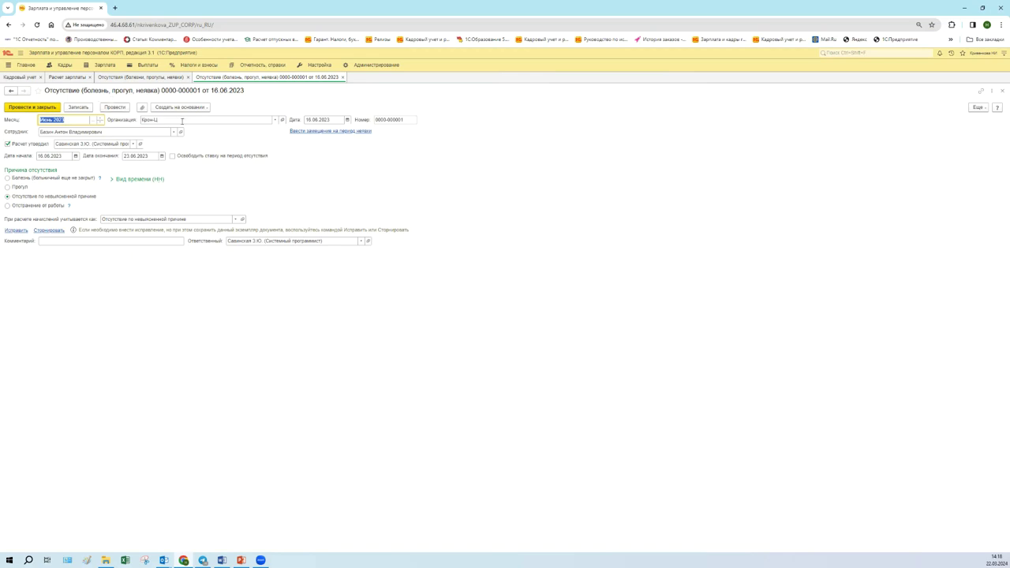
{"action": "left_click", "coordinate": [182, 131]}
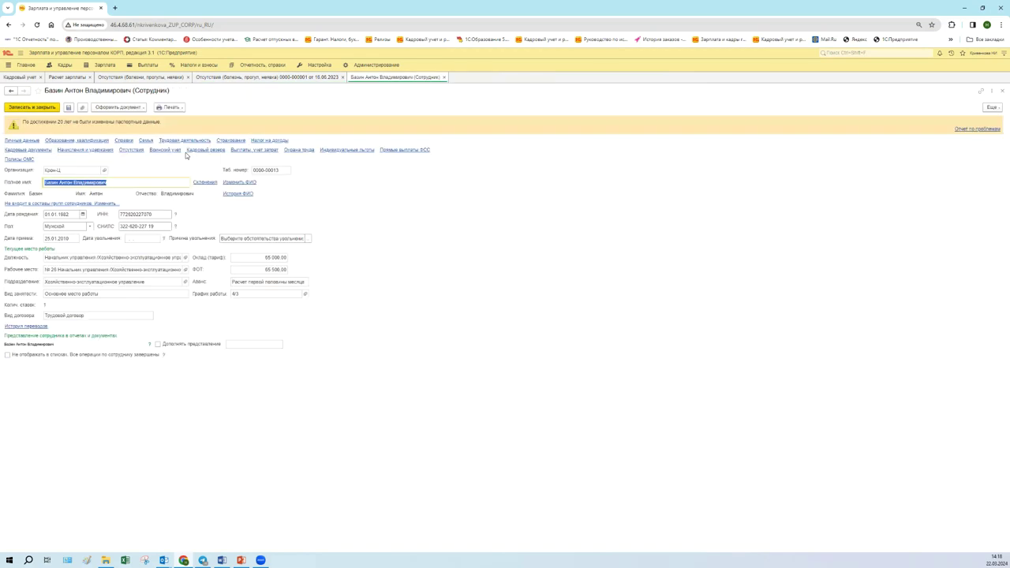
- Close the employee card and create a new Отсутствие (болезнь, прогул, неявка) document
{"action": "left_click", "coordinate": [447, 77]}
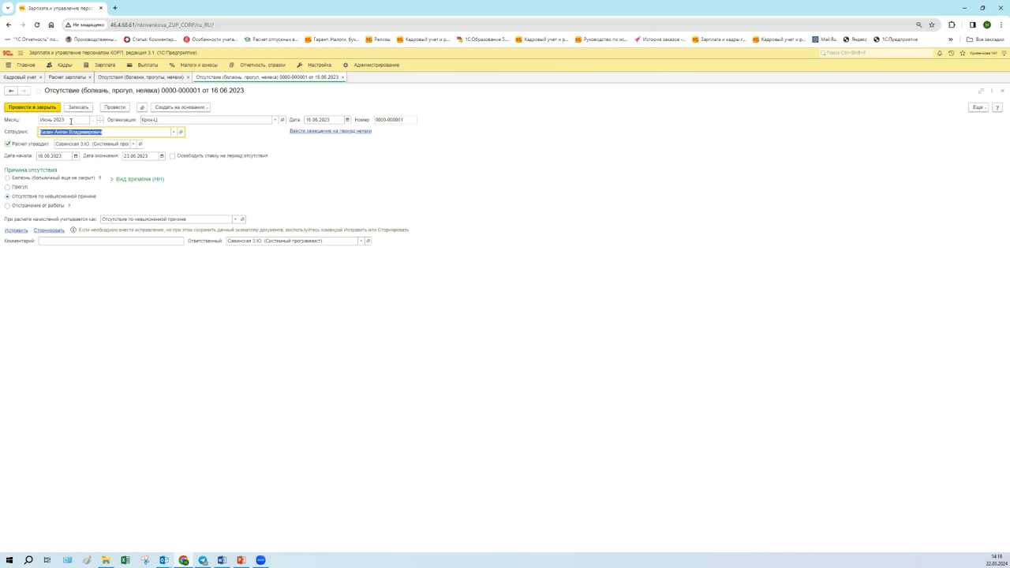
{"action": "left_click", "coordinate": [109, 78]}
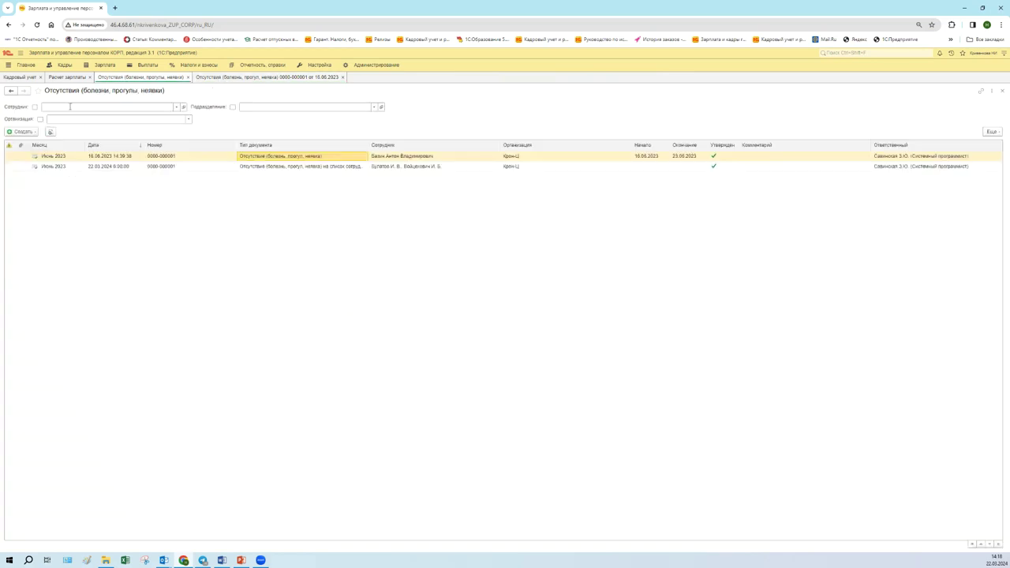
{"action": "left_click", "coordinate": [33, 133]}
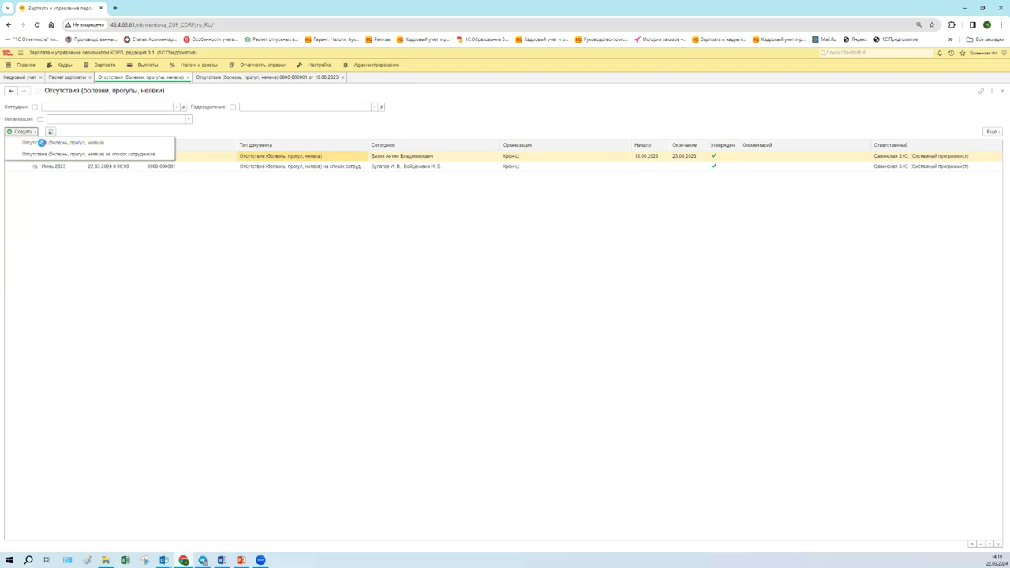
{"action": "left_click", "coordinate": [42, 143]}
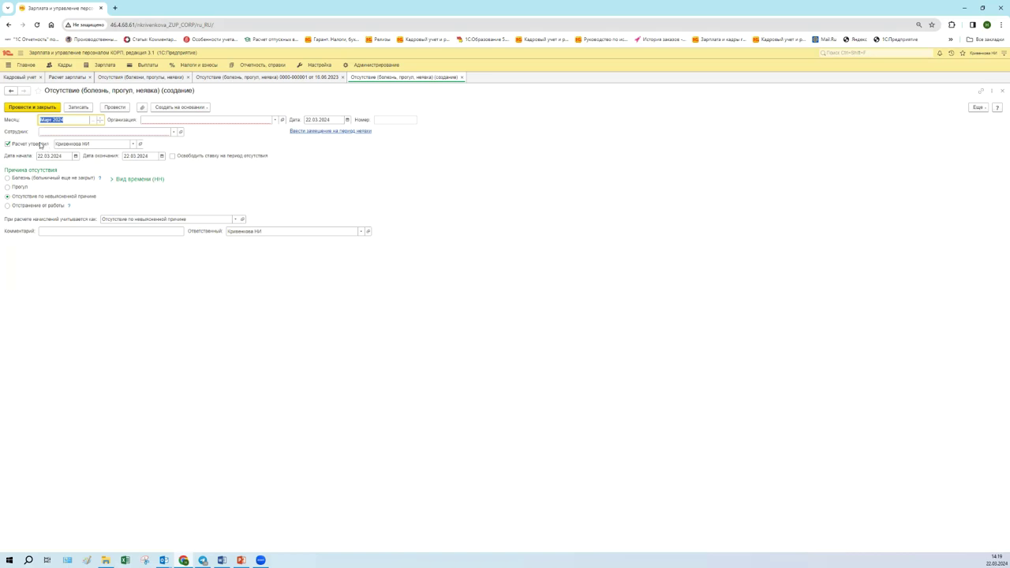
- Set the organisation to Крон-Ц and pick the absent employee from the full employee list
{"action": "left_click", "coordinate": [275, 119]}
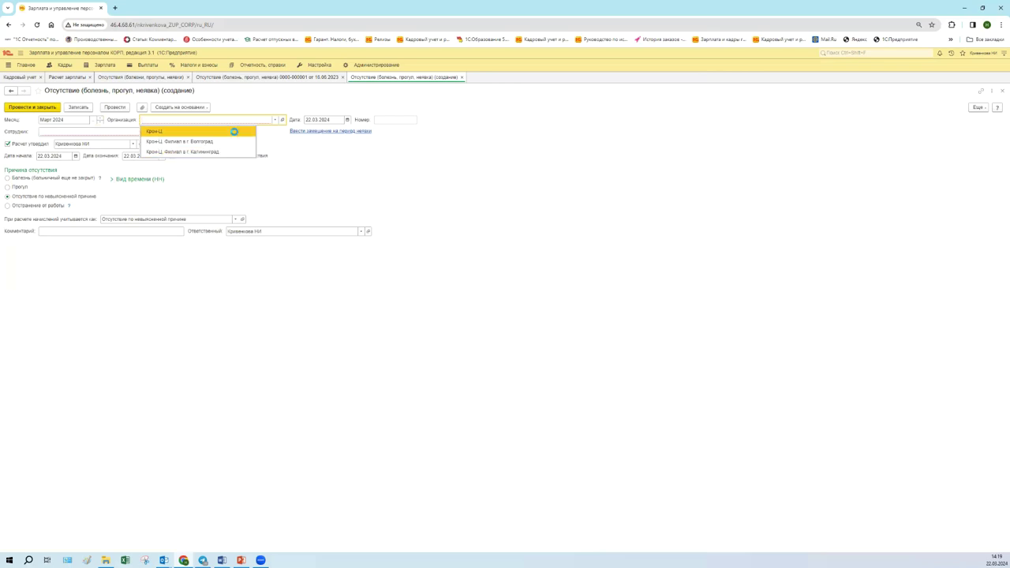
{"action": "left_click", "coordinate": [235, 131]}
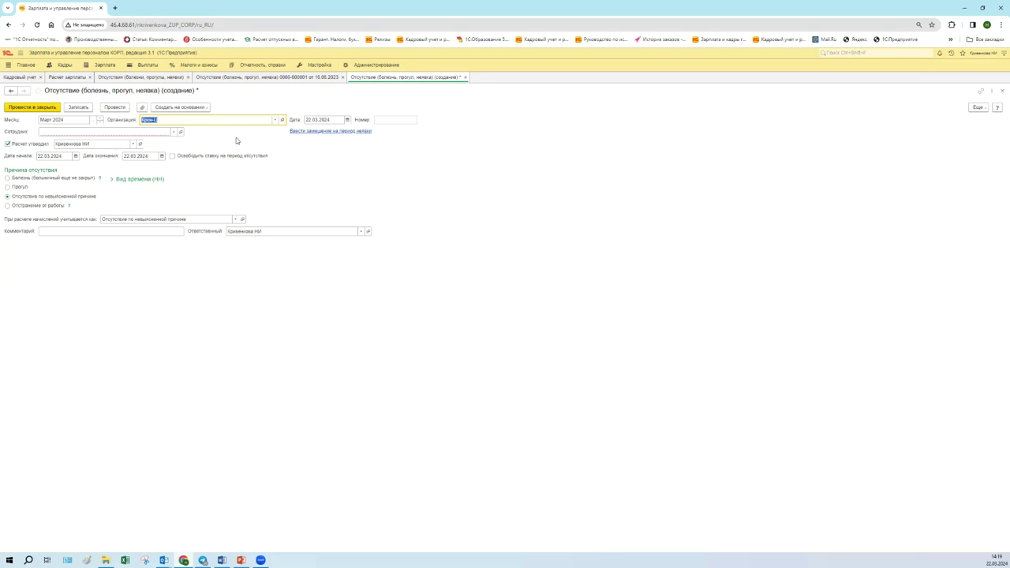
{"action": "left_click", "coordinate": [172, 132]}
{"action": "left_click", "coordinate": [53, 168]}
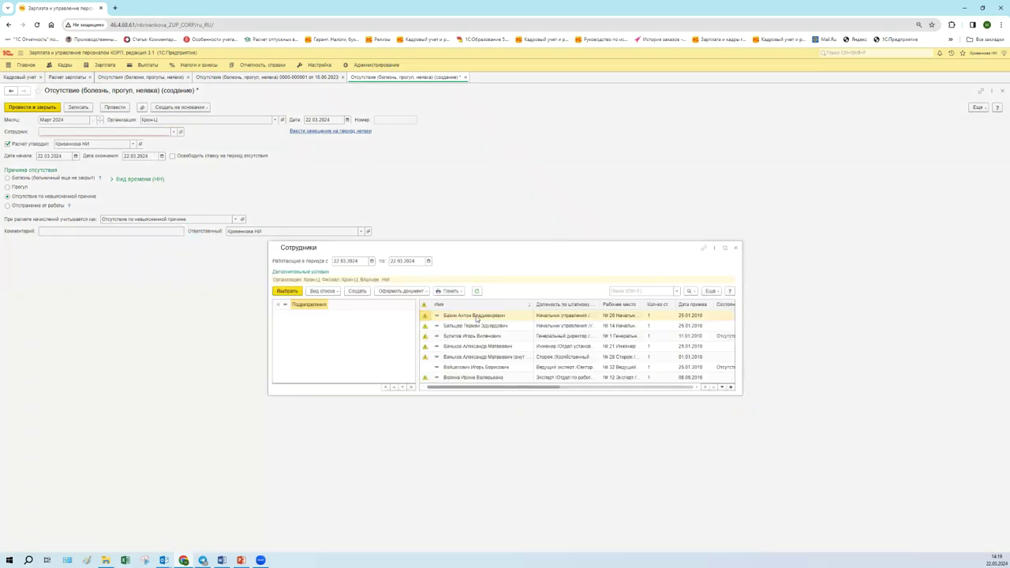
{"action": "key", "text": "Return"}
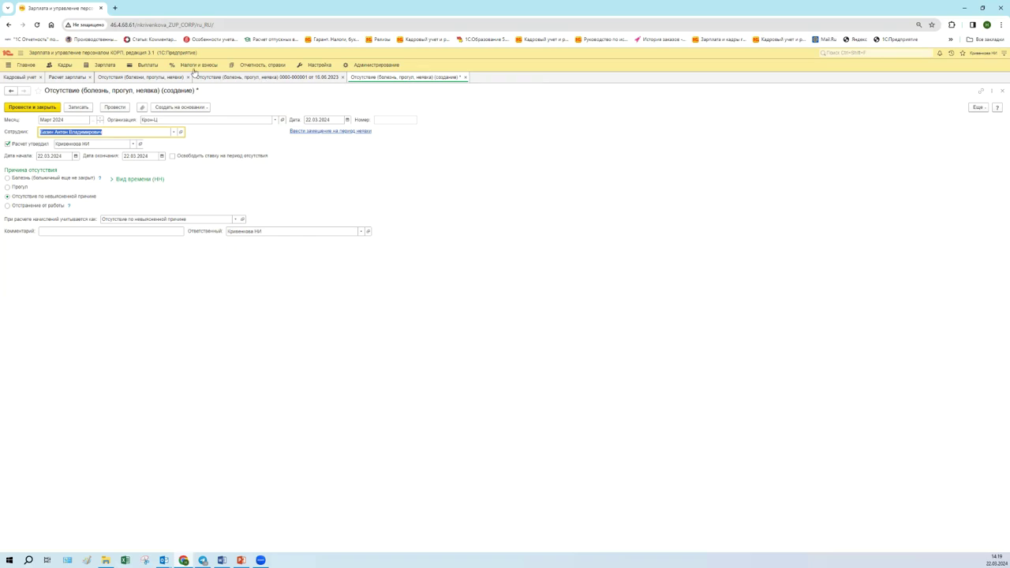
{"action": "left_click", "coordinate": [149, 79]}
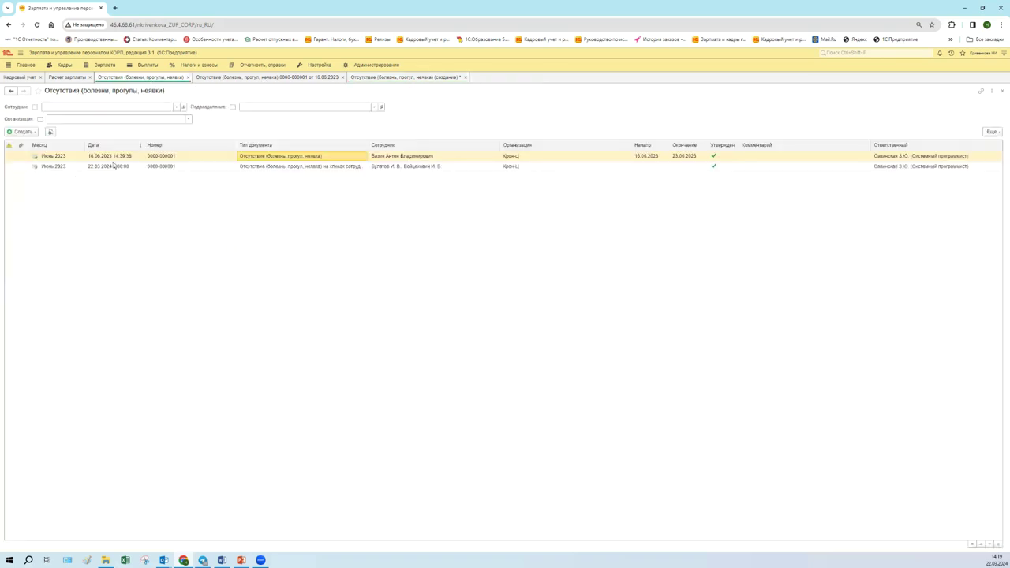
{"action": "left_click", "coordinate": [115, 167]}
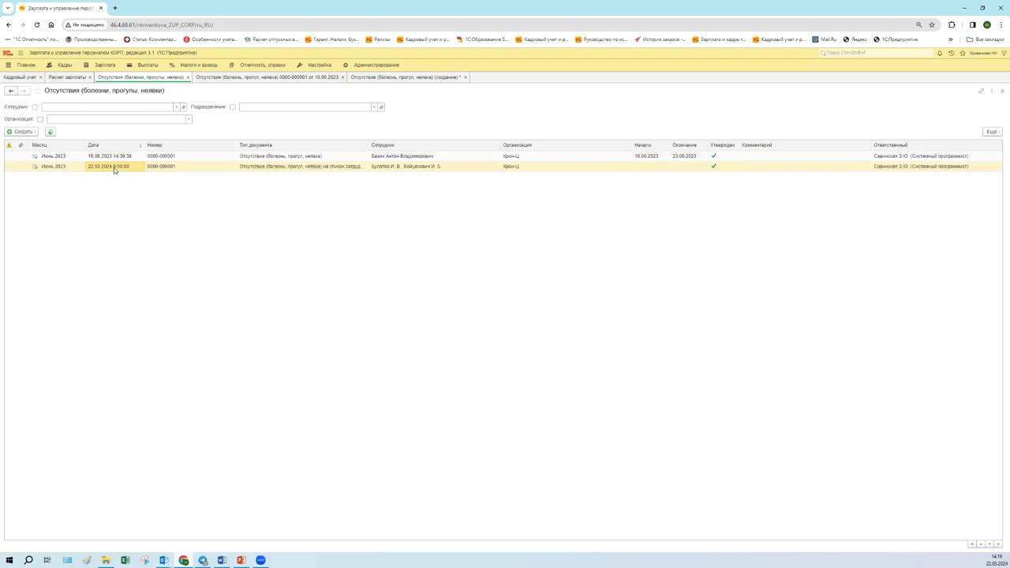
{"action": "double_click", "coordinate": [114, 167]}
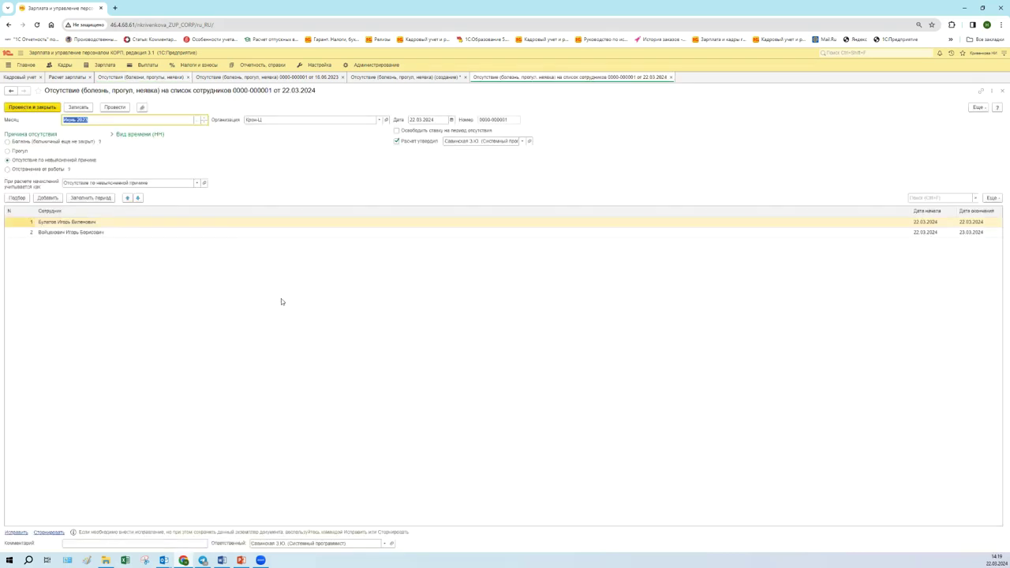
{"action": "left_click", "coordinate": [671, 78]}
{"action": "left_click", "coordinate": [427, 78]}
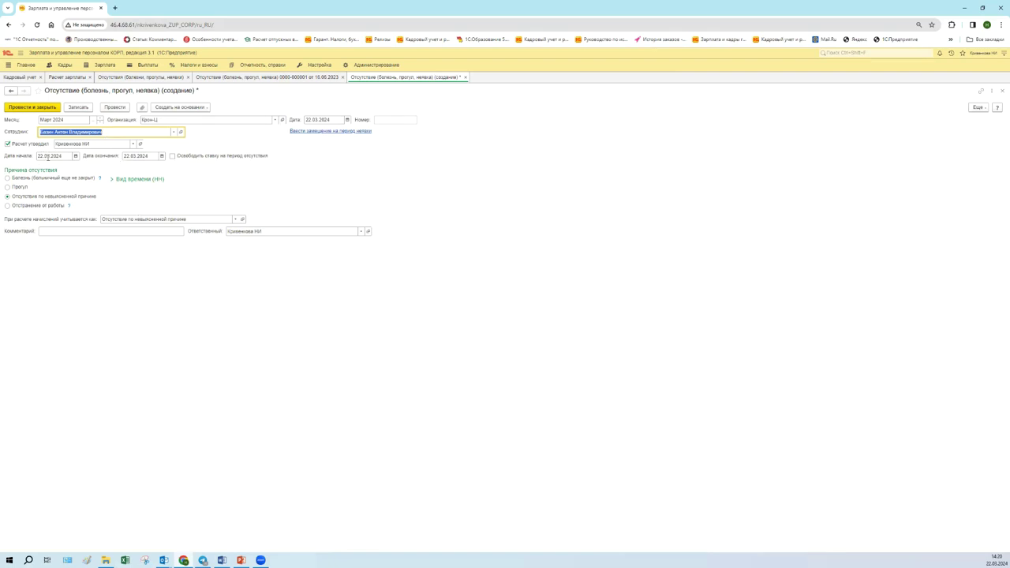
- Select the start date and request Ввести замещение на период неявки, bringing up the save prompt
{"action": "double_click", "coordinate": [44, 157]}
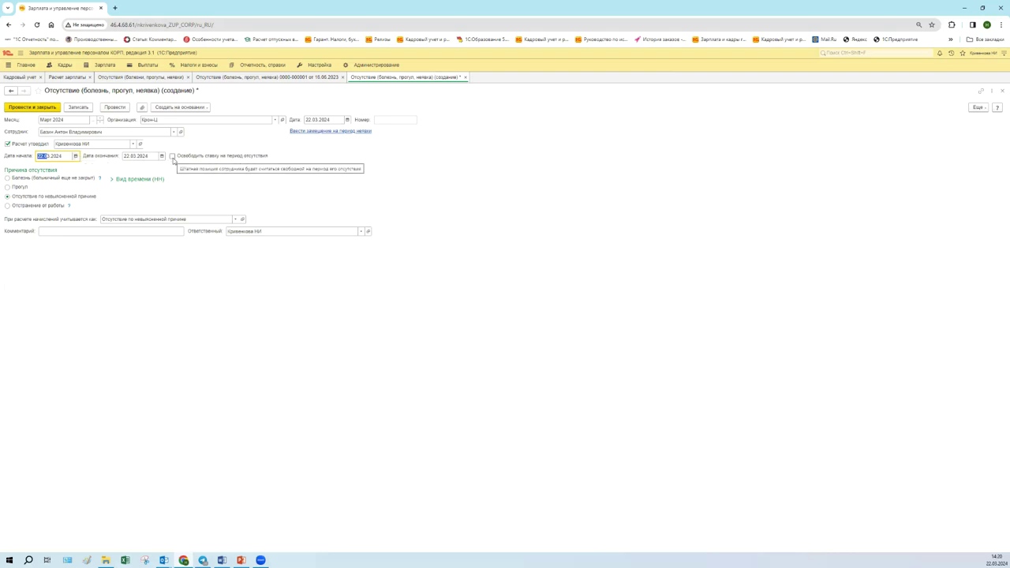
{"action": "left_click", "coordinate": [329, 131]}
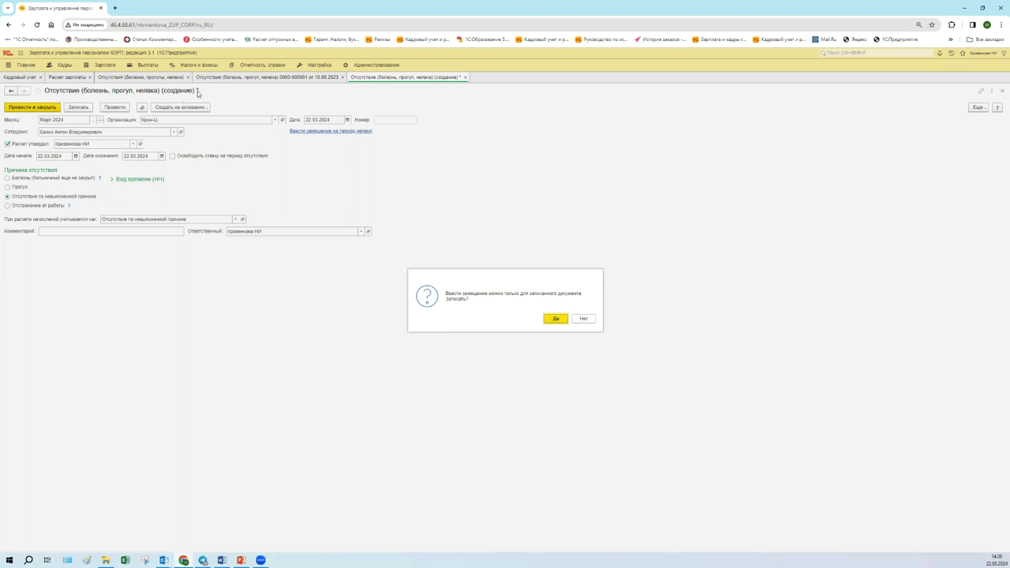
- Decline the save prompt, re-choose the absent employee and save the new 22.03.2024 absence document
{"action": "left_click", "coordinate": [585, 319]}
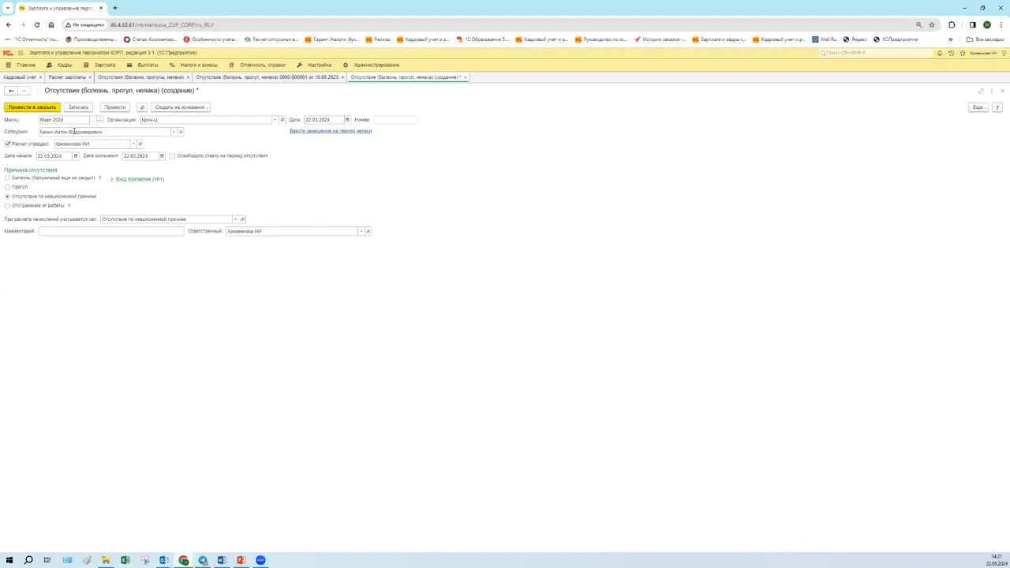
{"action": "left_click", "coordinate": [73, 131]}
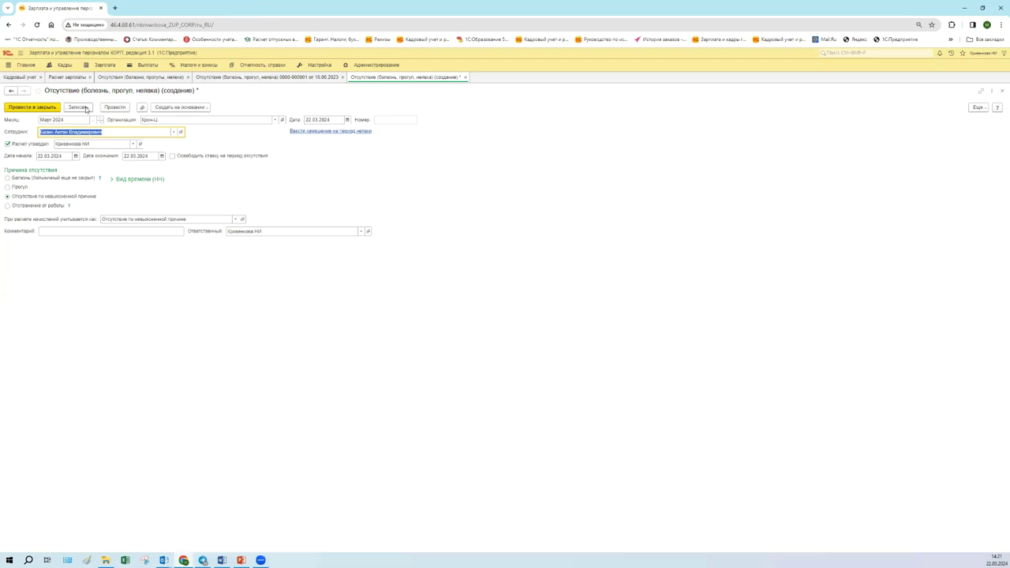
{"action": "left_click", "coordinate": [84, 107]}
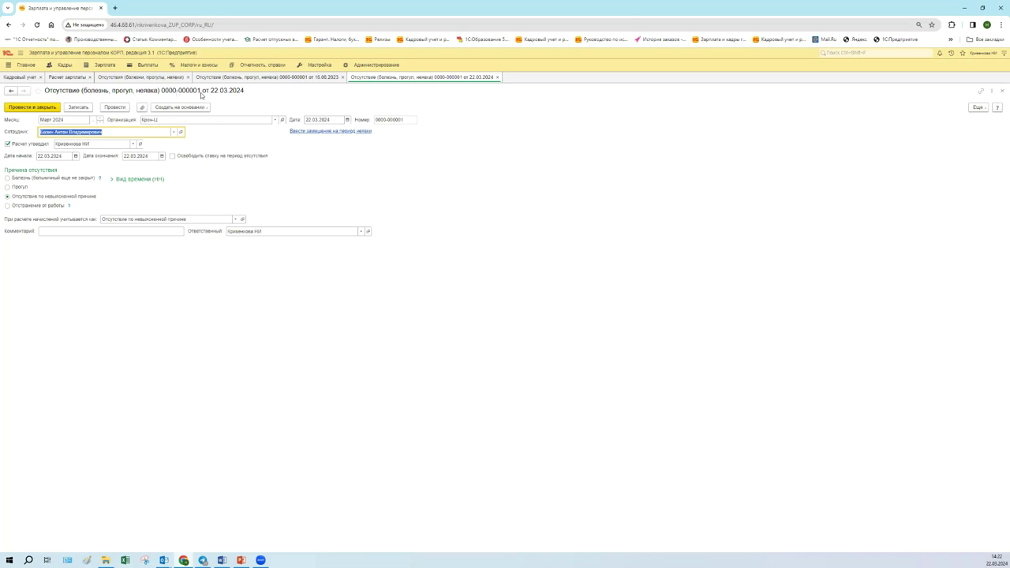
{"action": "left_click", "coordinate": [981, 92]}
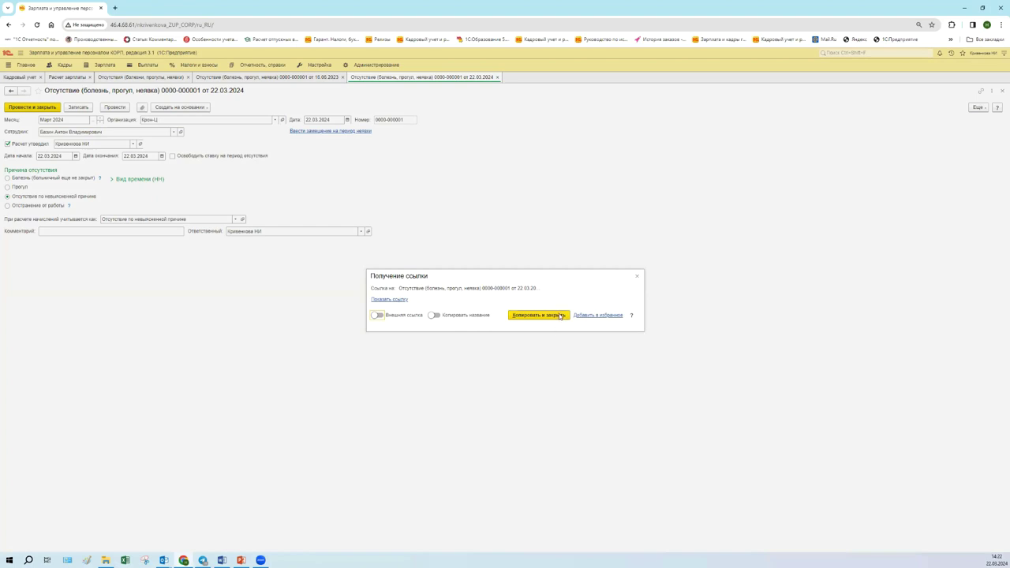
{"action": "left_click", "coordinate": [387, 300]}
{"action": "left_click", "coordinate": [431, 299]}
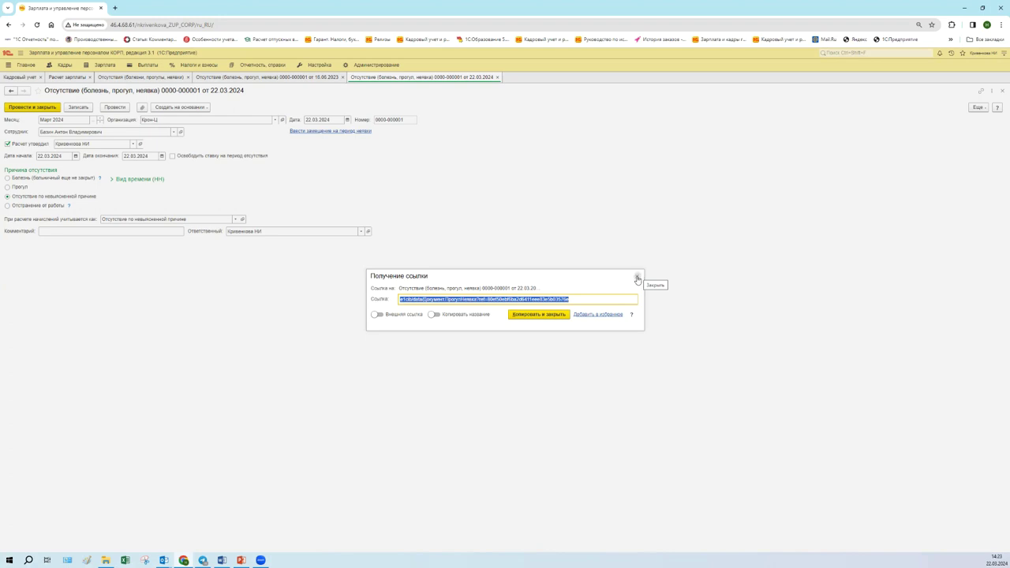
{"action": "left_click", "coordinate": [638, 276]}
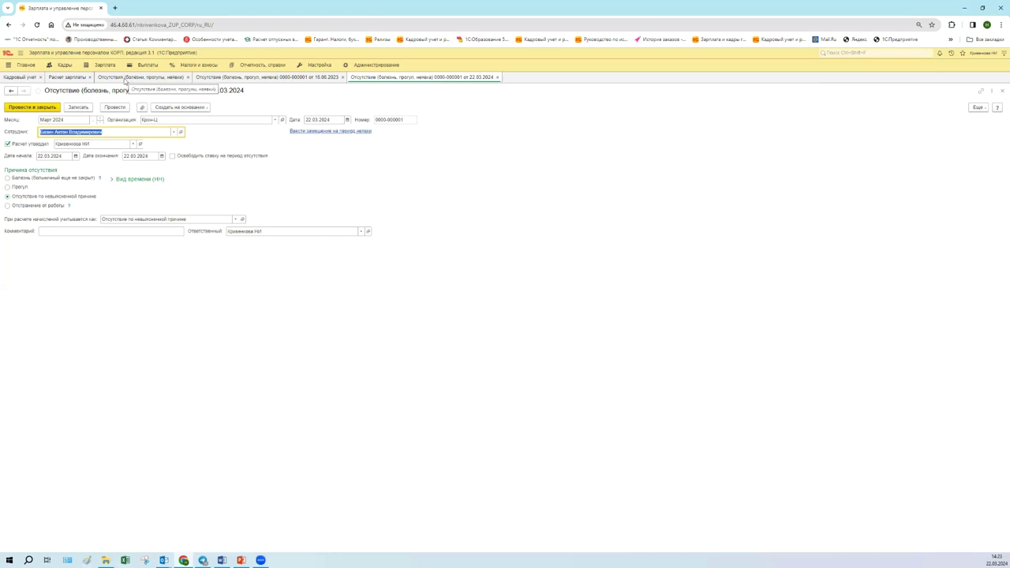
- Close the Расчет зарплаты and Кадровый учет tabs, select the Март 2024 absence and reopen its document
{"action": "left_click", "coordinate": [128, 79]}
{"action": "left_click", "coordinate": [90, 78]}
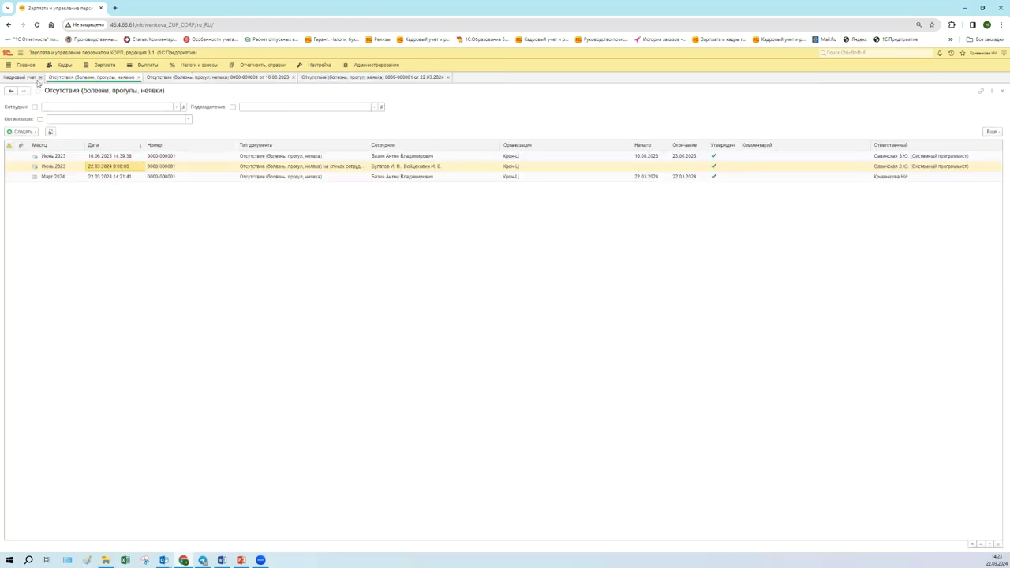
{"action": "left_click", "coordinate": [39, 77]}
{"action": "left_click", "coordinate": [42, 78]}
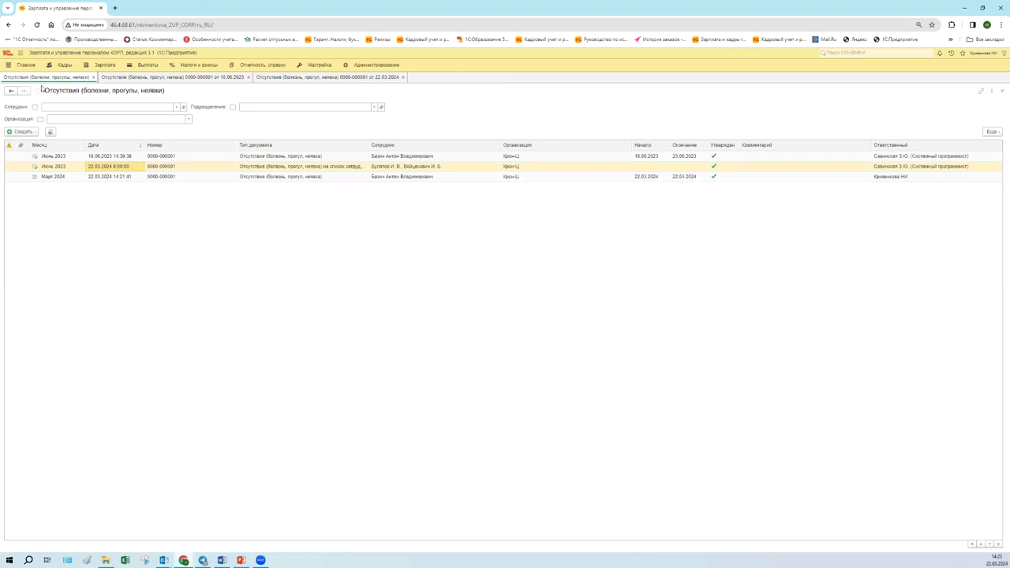
{"action": "left_click", "coordinate": [126, 178]}
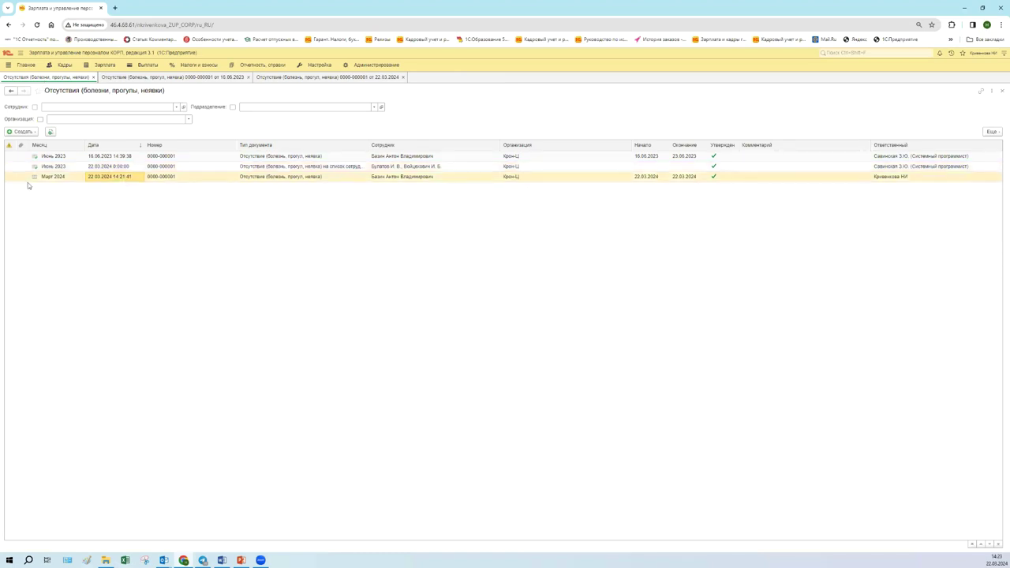
{"action": "left_click", "coordinate": [312, 79]}
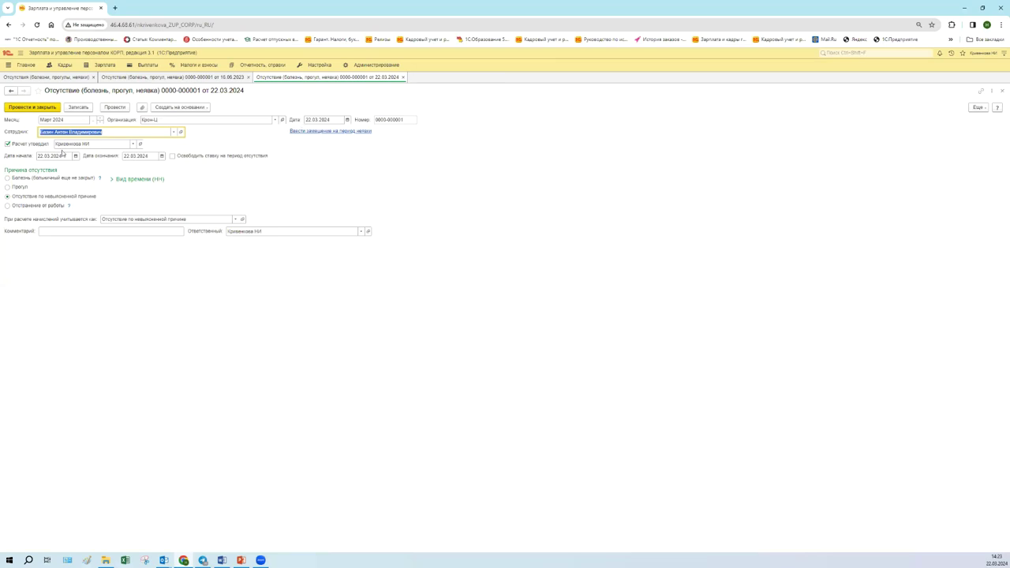
{"action": "left_click", "coordinate": [156, 156]}
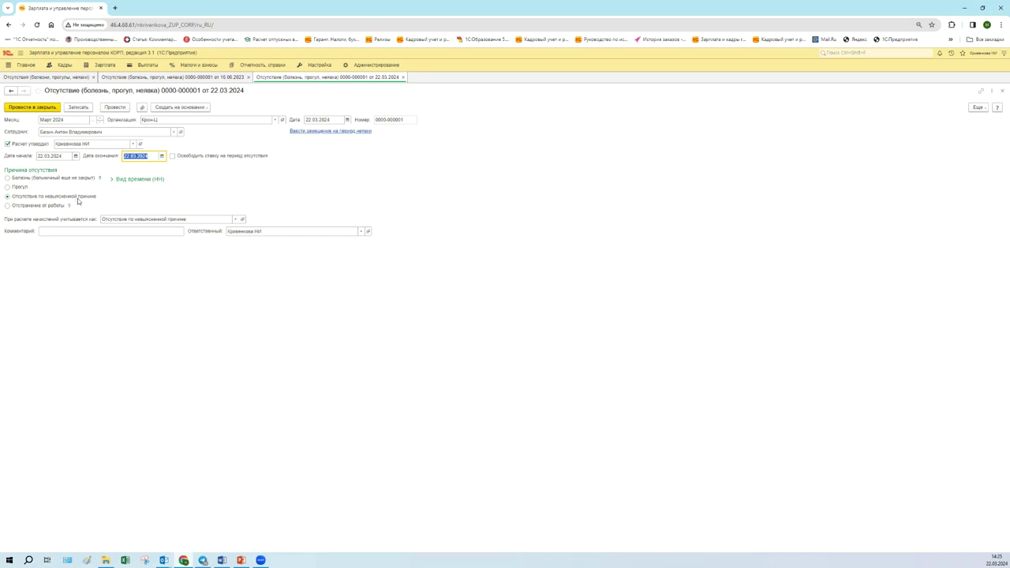
- Try the Прогул, Болезнь and Отстранение reasons, return to Отсутствие по невыясненной причине, and list time types
{"action": "left_click", "coordinate": [135, 181]}
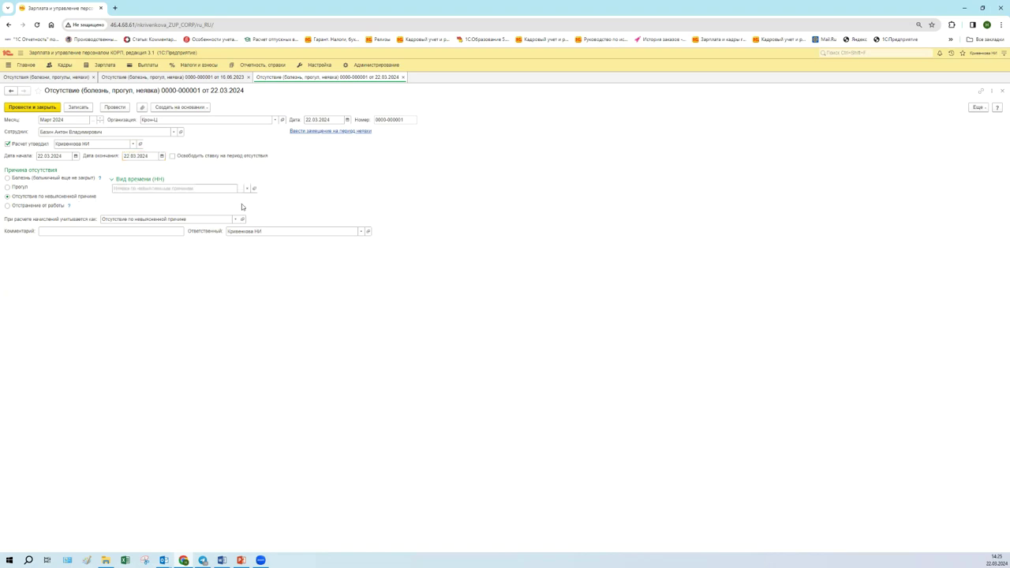
{"action": "left_click", "coordinate": [14, 190]}
{"action": "left_click", "coordinate": [8, 178]}
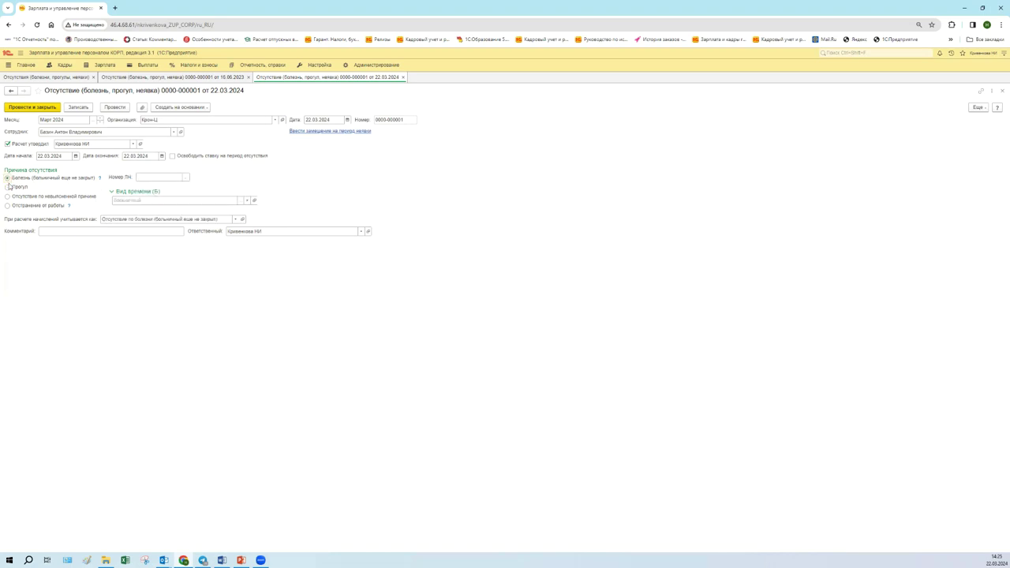
{"action": "left_click", "coordinate": [8, 206]}
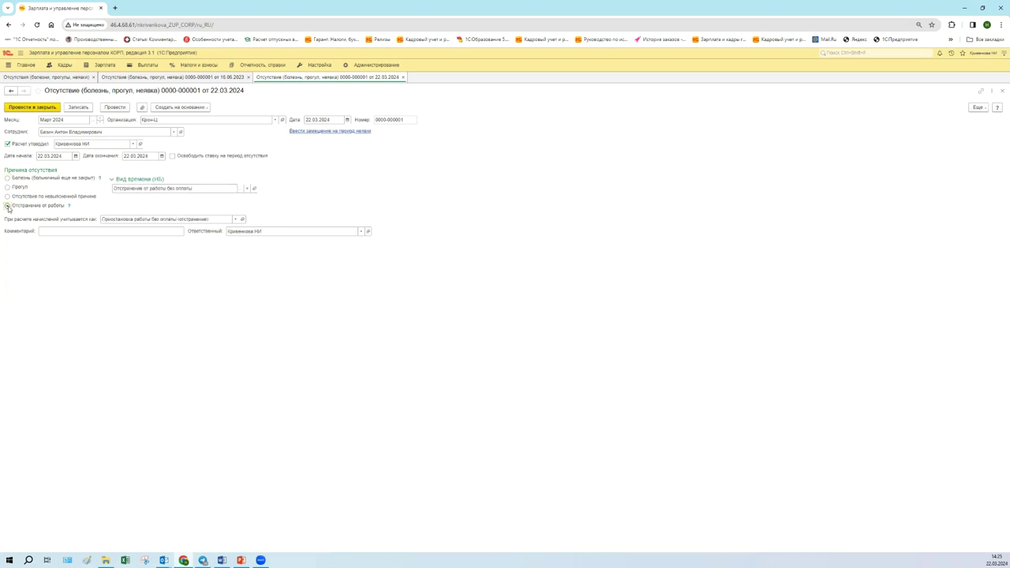
{"action": "left_click", "coordinate": [142, 189]}
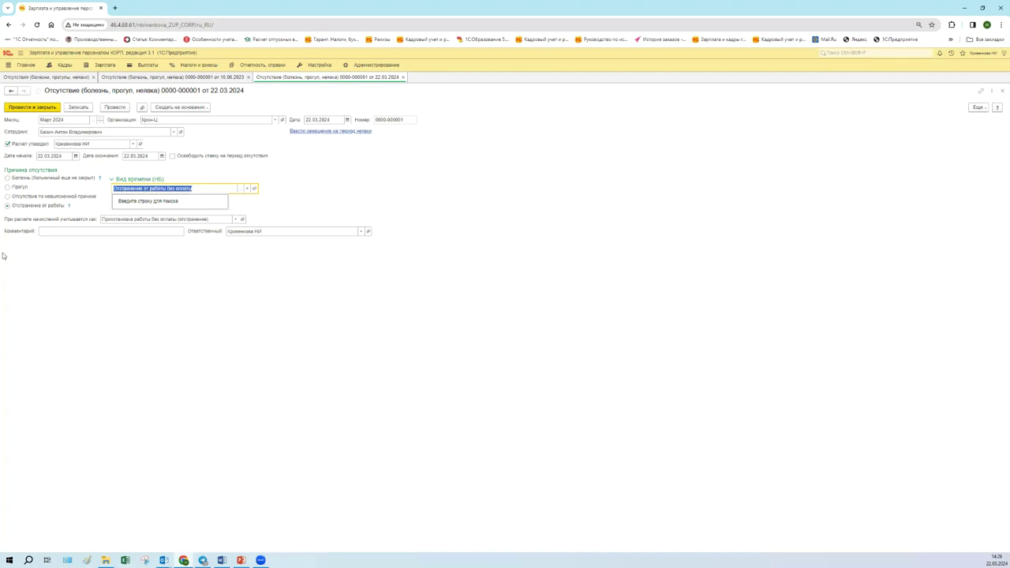
{"action": "left_click", "coordinate": [8, 197]}
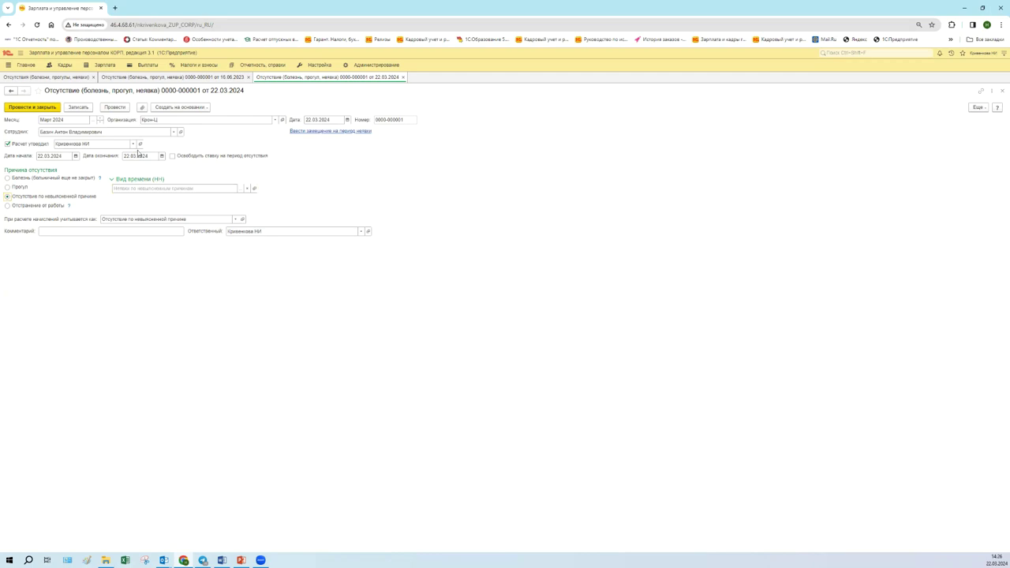
{"action": "left_click", "coordinate": [241, 189]}
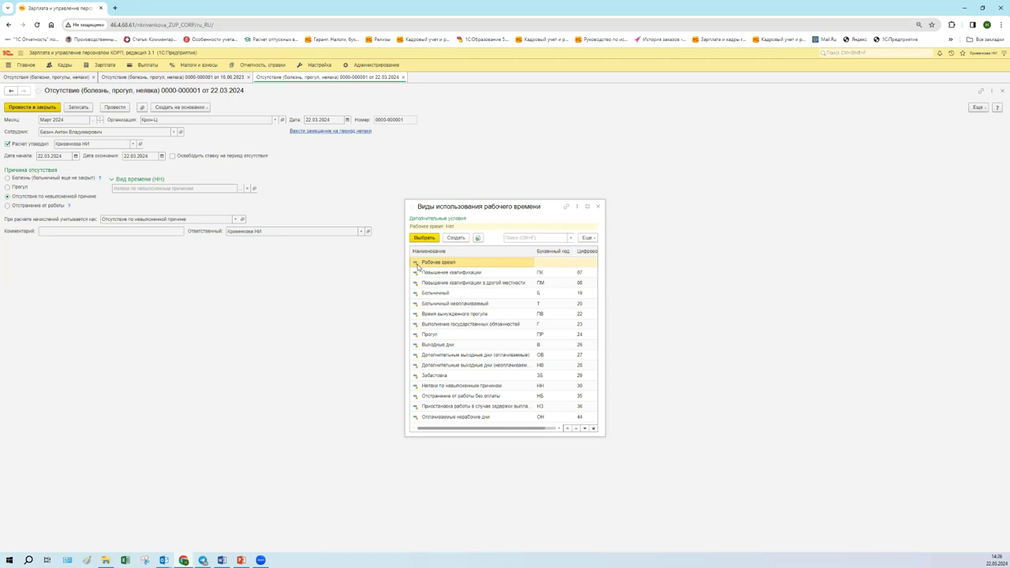
- Search the work-time types for 'доно', clear the search, and close the list keeping НН
{"action": "scroll", "coordinate": [495, 357], "scroll_direction": "down", "scroll_amount": 1}
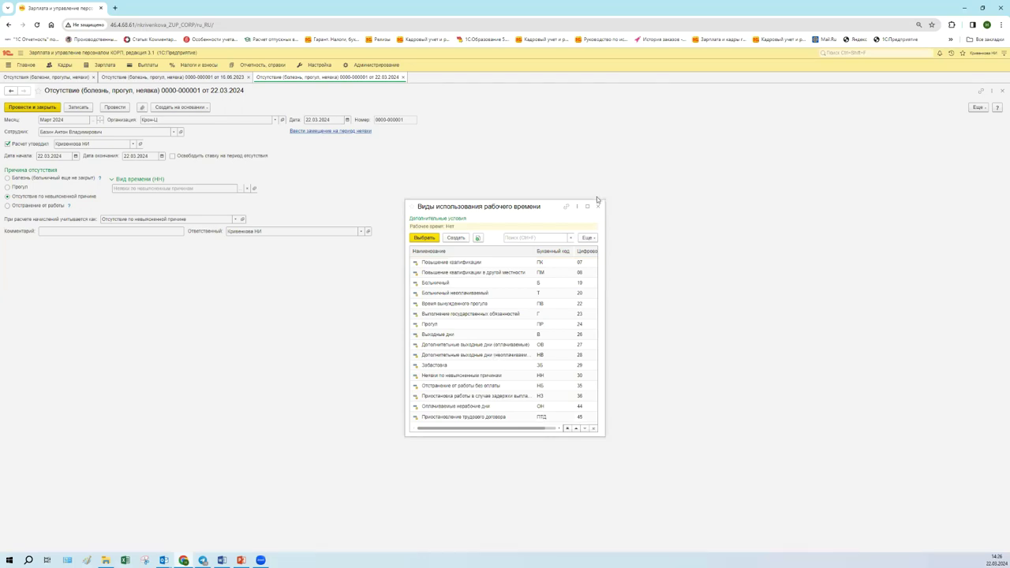
{"action": "left_click", "coordinate": [512, 238]}
{"action": "type", "text": "доно"}
{"action": "left_click", "coordinate": [571, 238]}
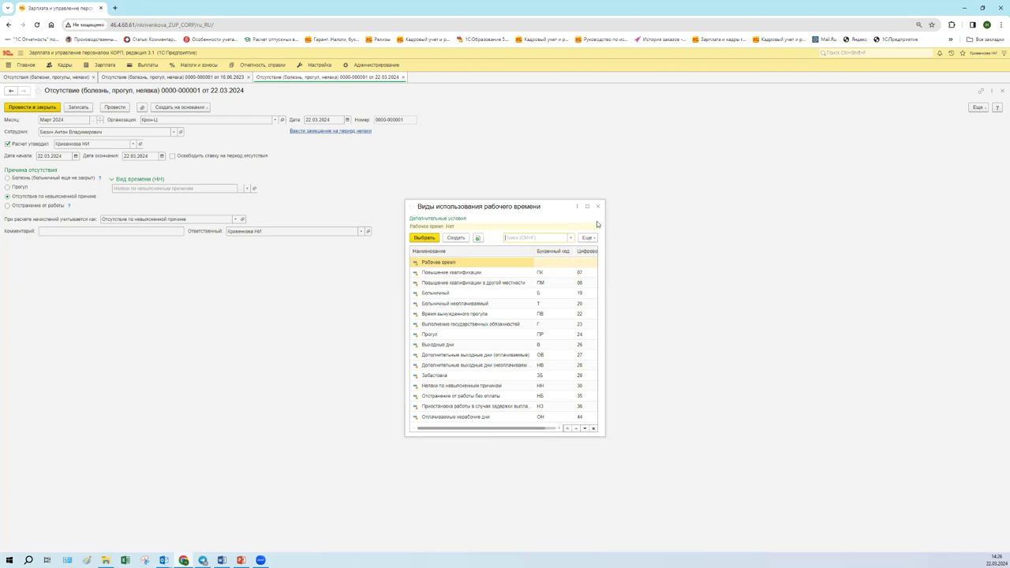
{"action": "left_click", "coordinate": [598, 206]}
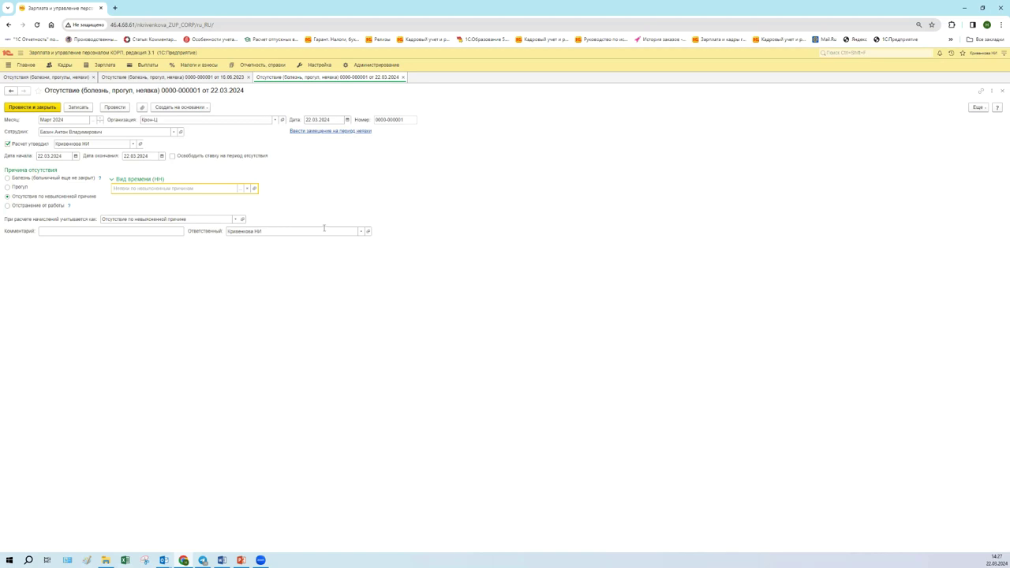
- Post the 22.03.2024 absence document and show the Зарплата section's commands
{"action": "left_click", "coordinate": [114, 106]}
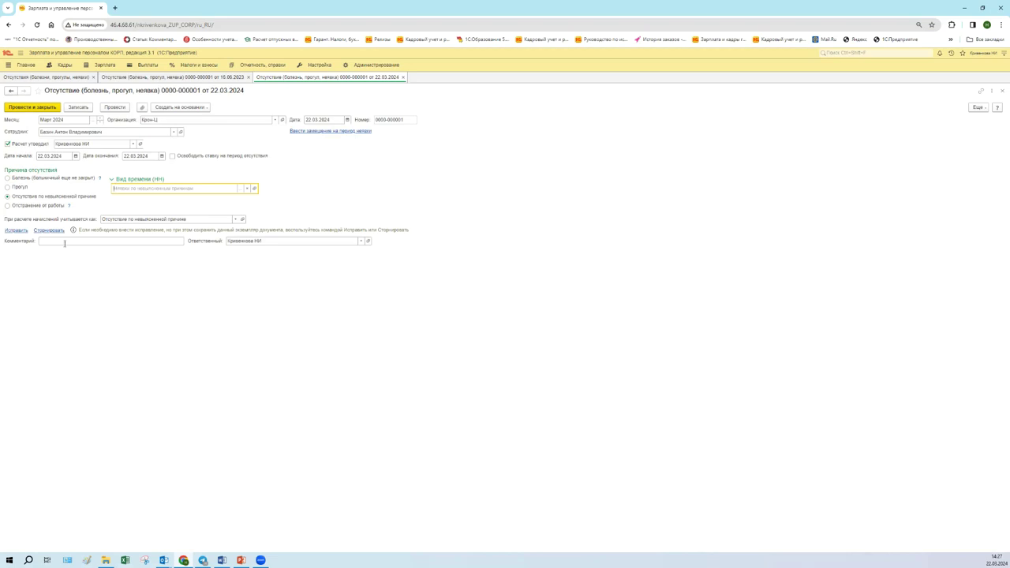
{"action": "left_click", "coordinate": [101, 66]}
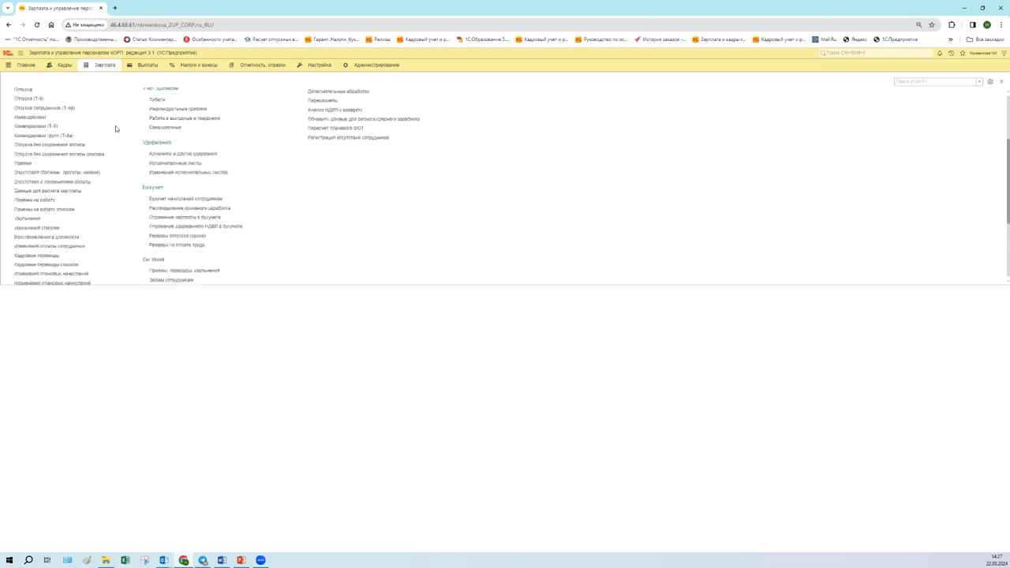
- In Отчеты по зарплате, search '13', clear the search, and open Табель учета рабочего времени (Т-13)
{"action": "left_click", "coordinate": [49, 108]}
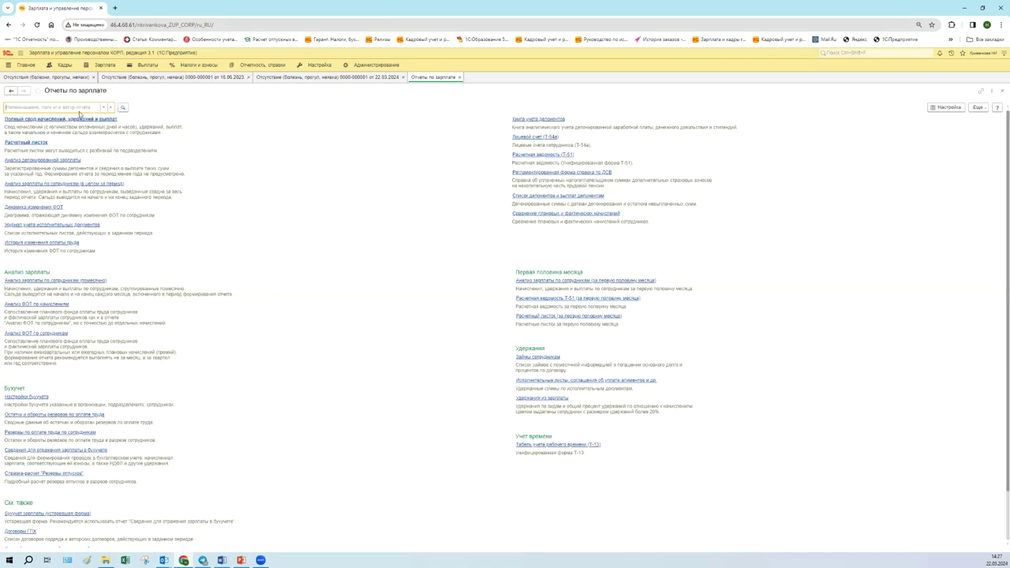
{"action": "type", "text": "13"}
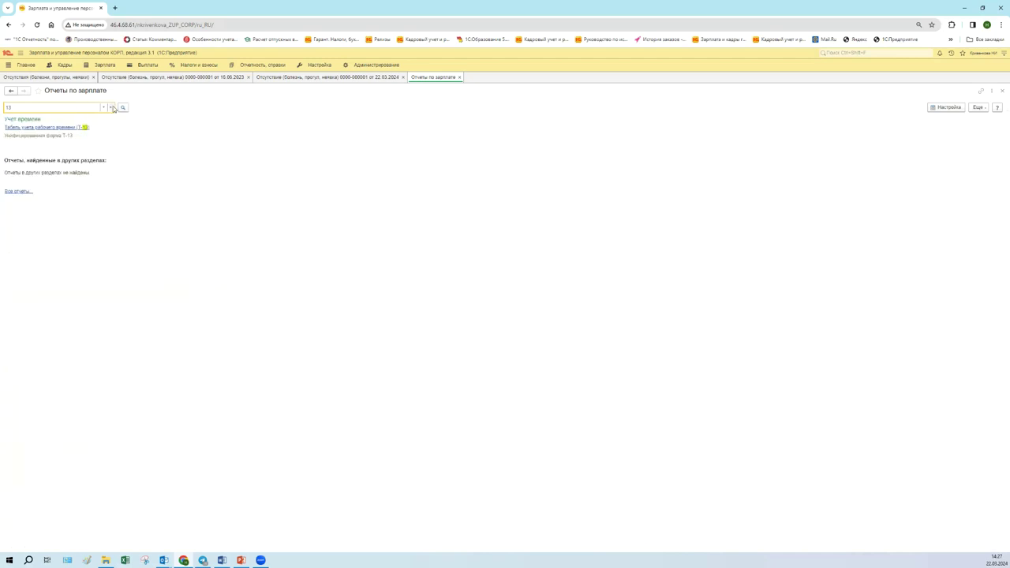
{"action": "left_click", "coordinate": [111, 106]}
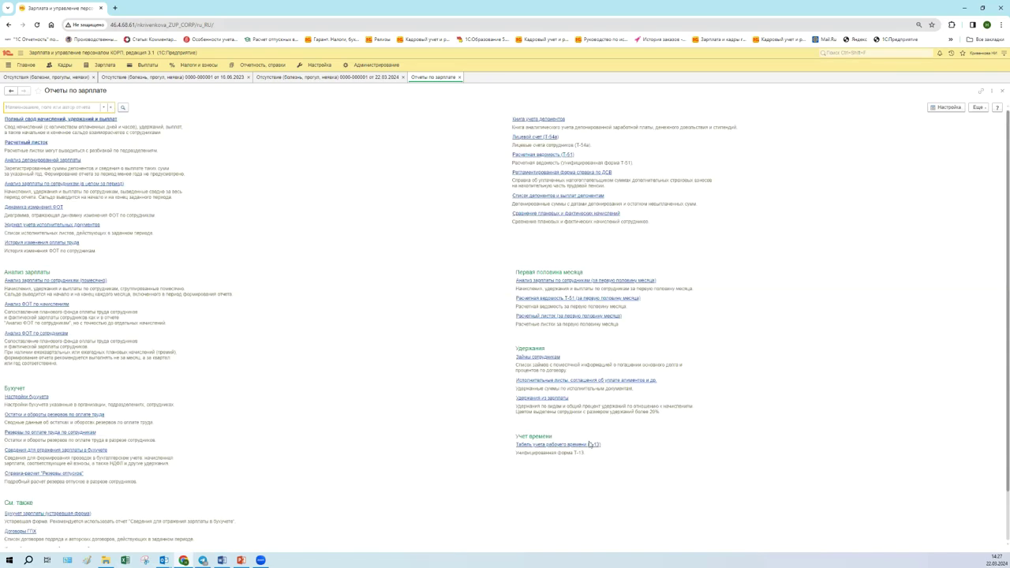
{"action": "left_click", "coordinate": [587, 444]}
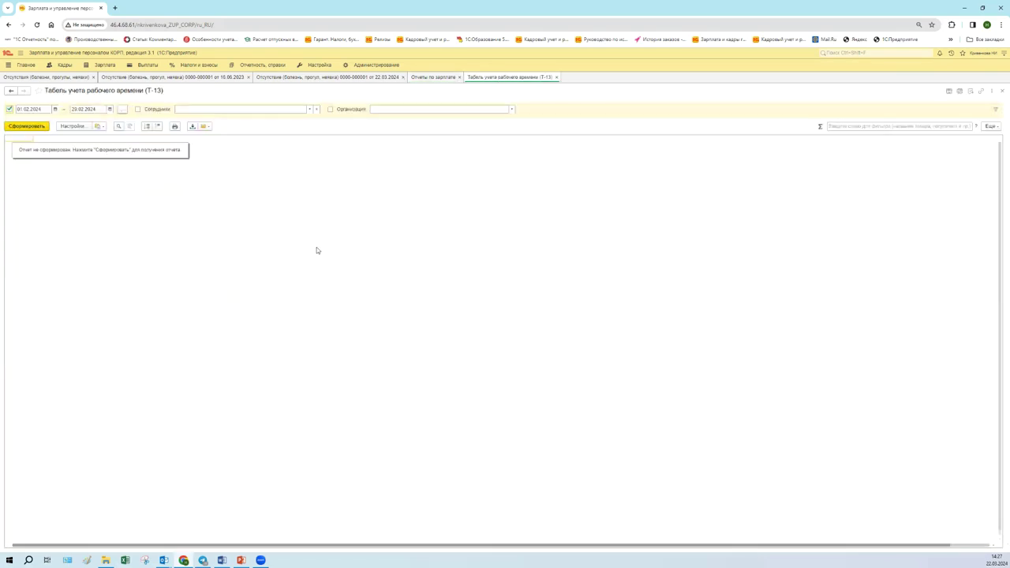
- Set the T-13 report period to 01.03.2024–22.03.2024
{"action": "left_click", "coordinate": [56, 110]}
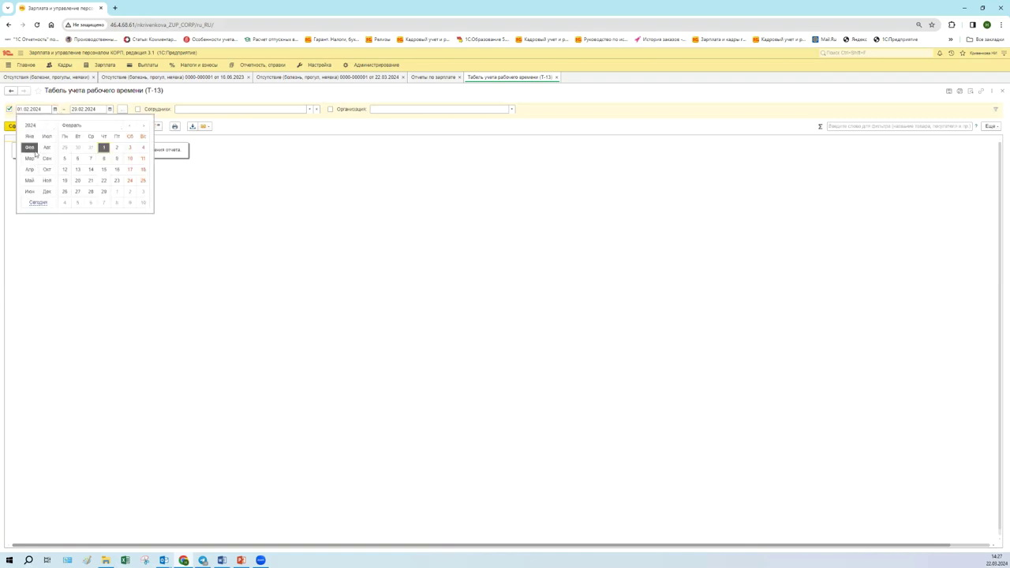
{"action": "left_click", "coordinate": [123, 109]}
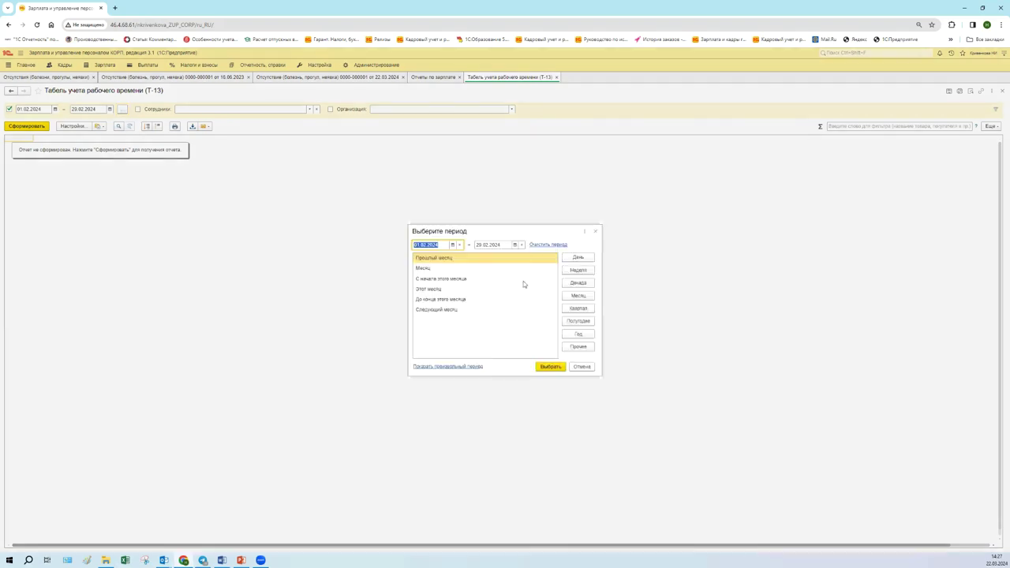
{"action": "left_click", "coordinate": [491, 269]}
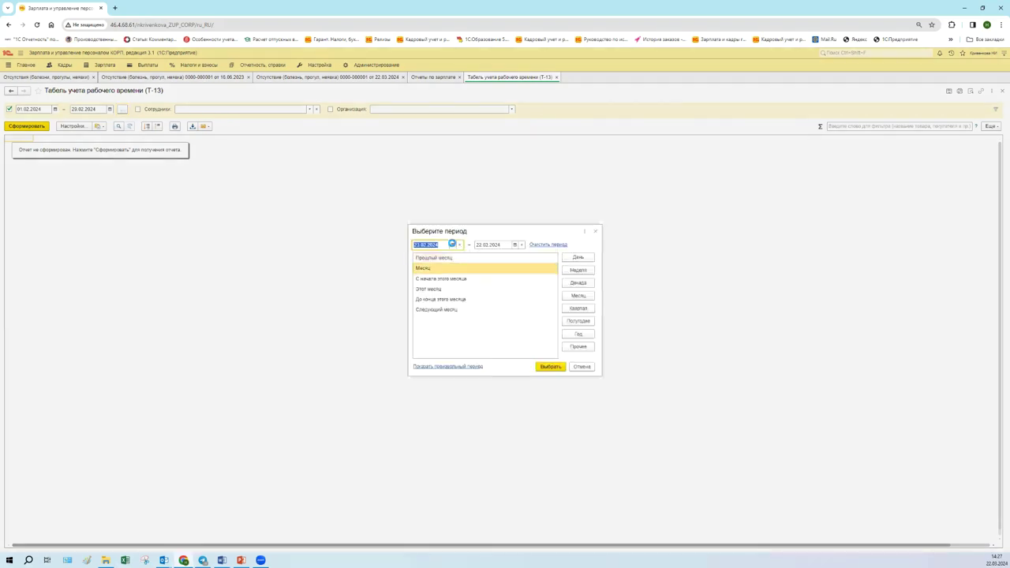
{"action": "left_click", "coordinate": [452, 245]}
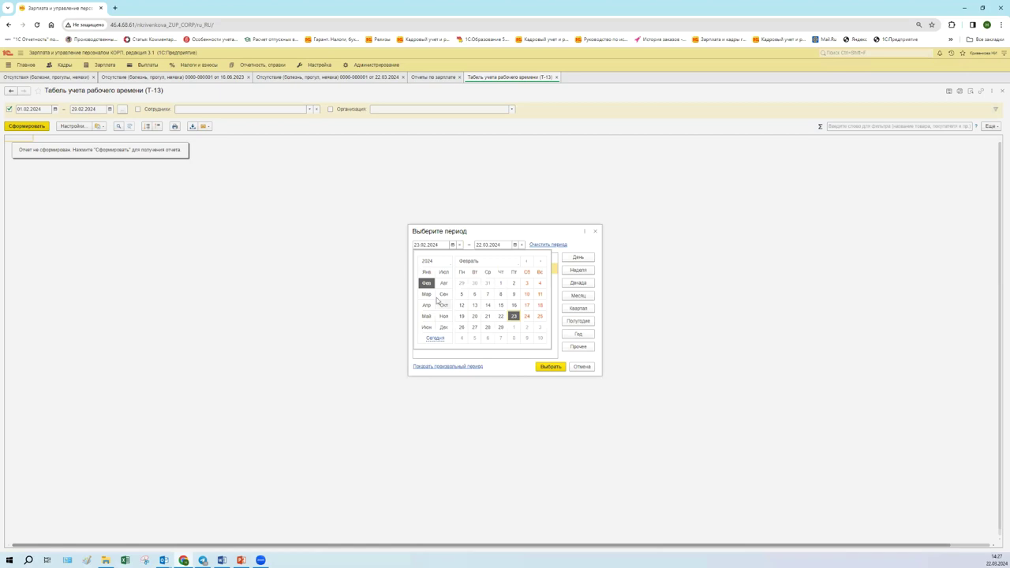
{"action": "left_click", "coordinate": [426, 294]}
{"action": "left_click", "coordinate": [514, 285]}
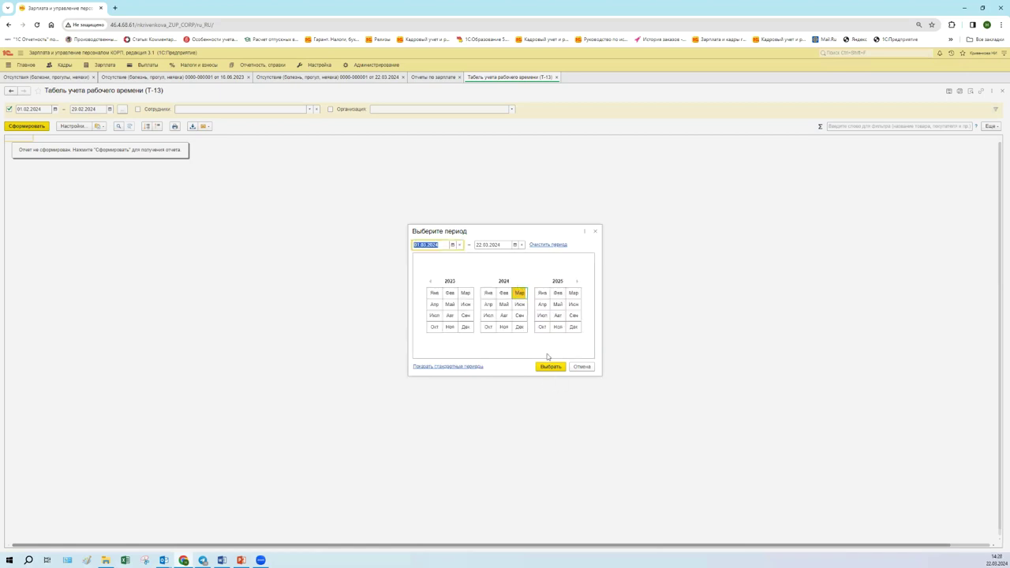
{"action": "left_click", "coordinate": [551, 367]}
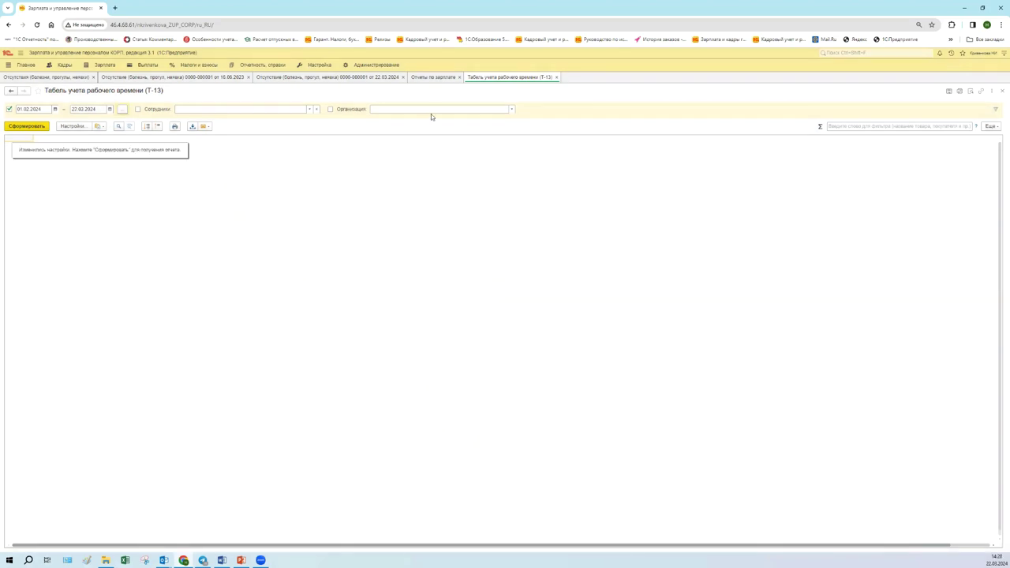
- Limit the timesheet to the absent employee and generate the report
{"action": "left_click", "coordinate": [236, 111]}
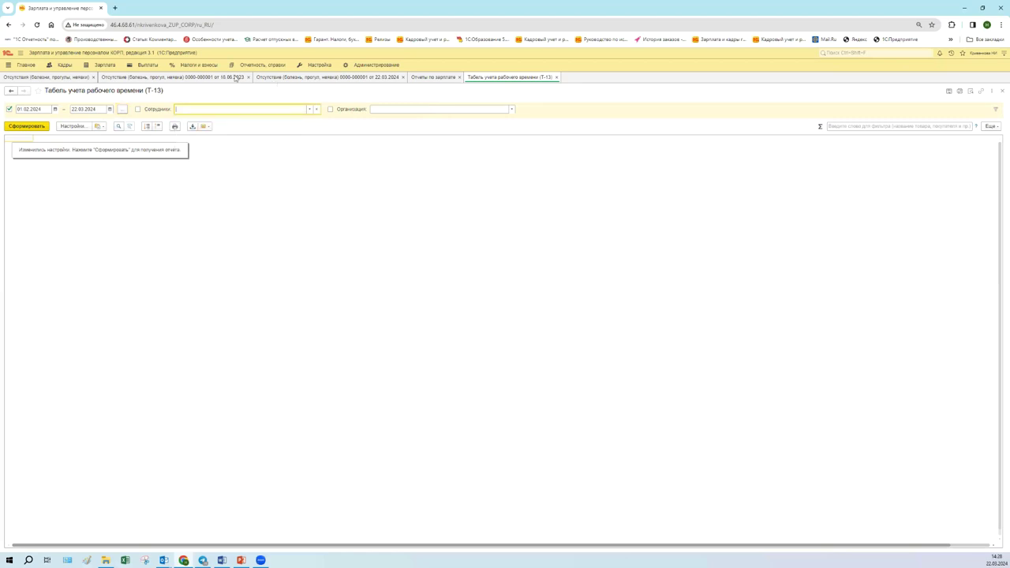
{"action": "left_click", "coordinate": [307, 78]}
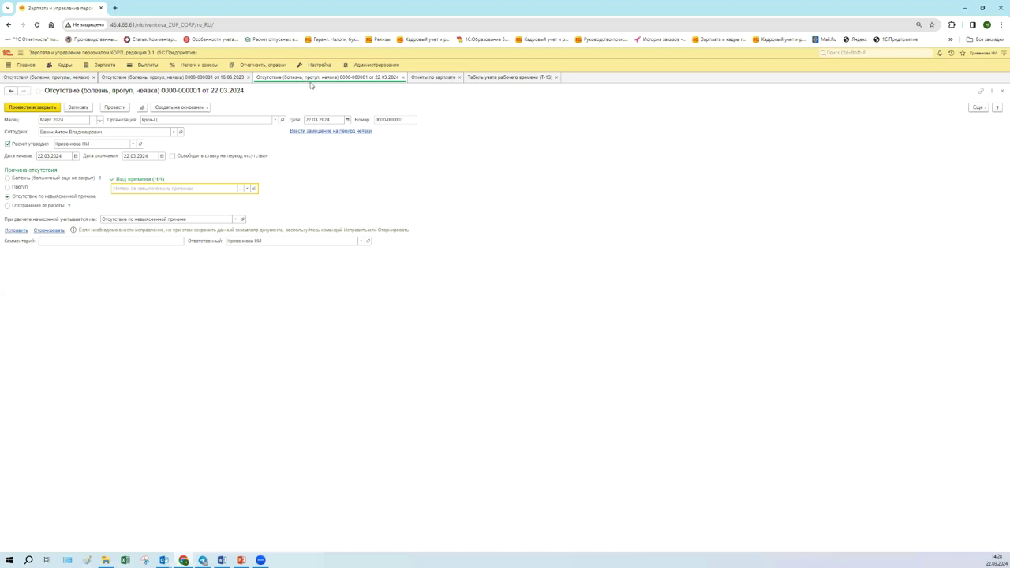
{"action": "left_click", "coordinate": [504, 79]}
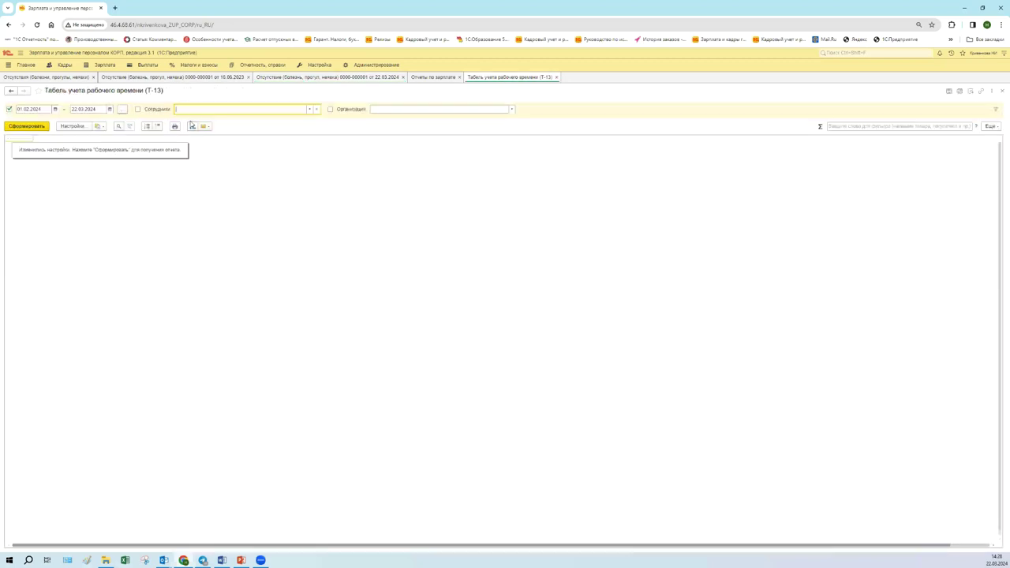
{"action": "left_click", "coordinate": [211, 119]}
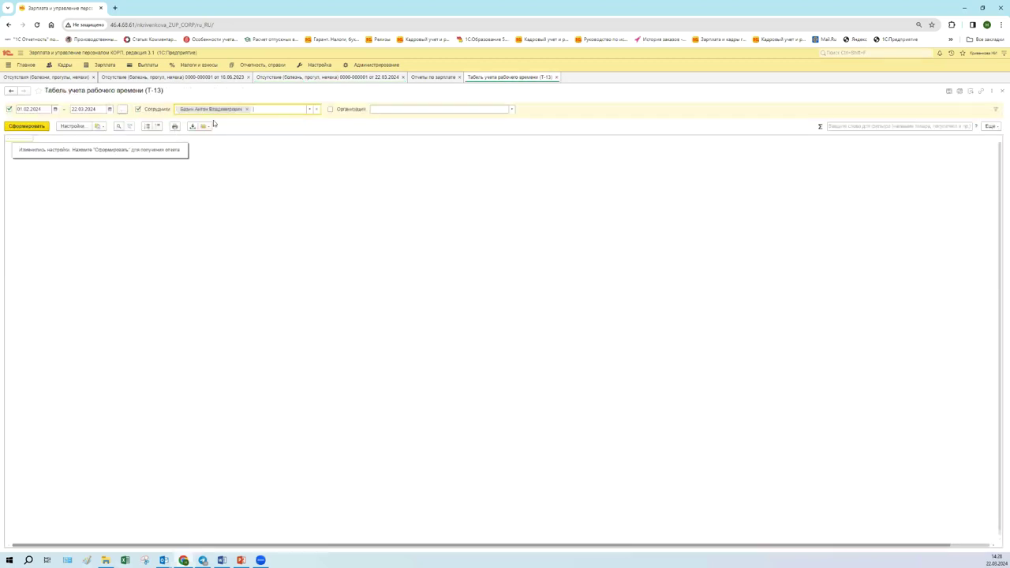
{"action": "left_click", "coordinate": [45, 126]}
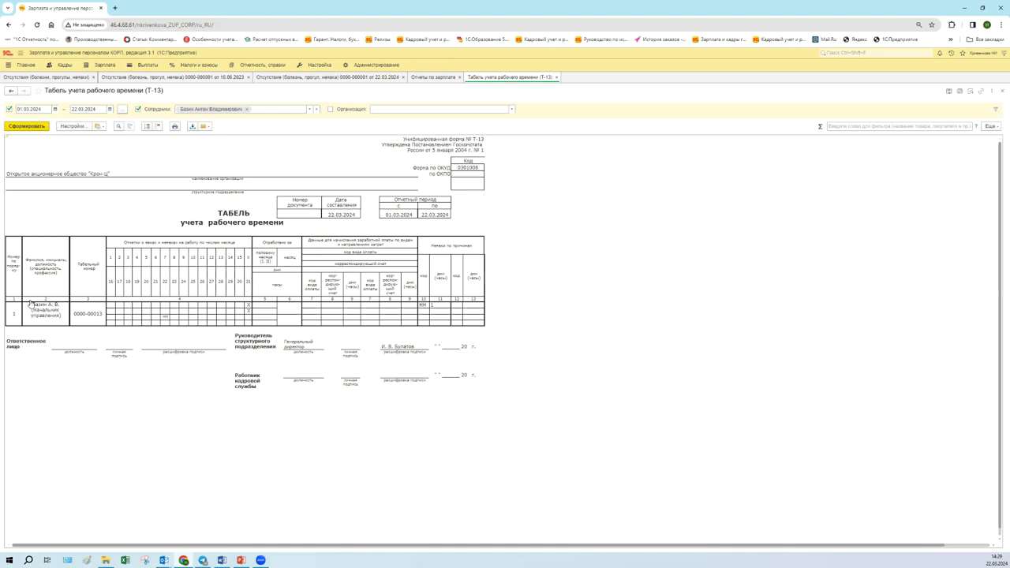
- Inspect day cells in the employee's T-13 row, opening and closing the Настройка function list
{"action": "left_click", "coordinate": [164, 317]}
{"action": "left_click", "coordinate": [314, 66]}
{"action": "left_click", "coordinate": [295, 430]}
{"action": "left_click", "coordinate": [111, 313]}
{"action": "left_click", "coordinate": [312, 67]}
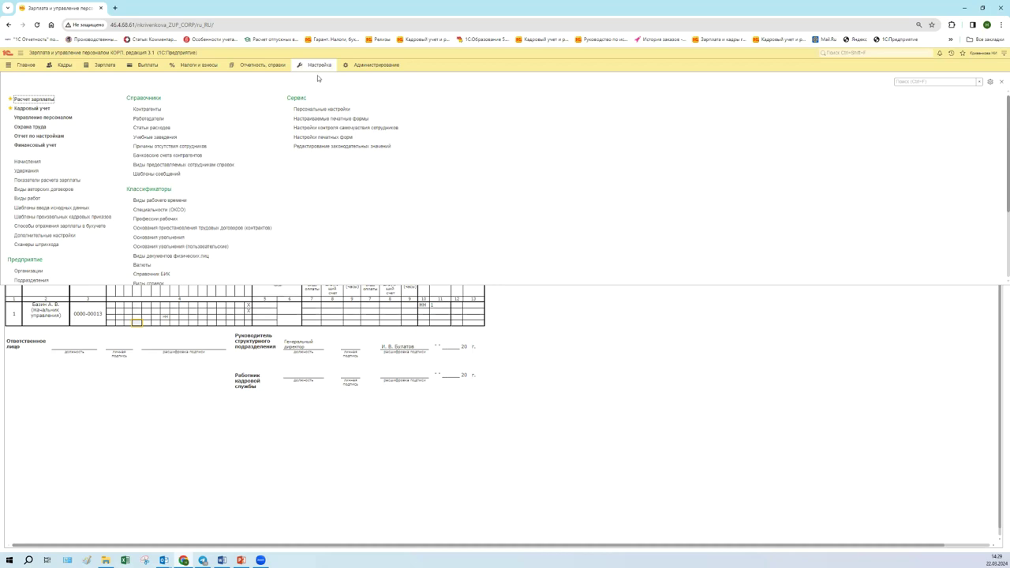
- Search the Настройка functions for 'произ' and open Производственные календари
{"action": "left_click", "coordinate": [170, 401]}
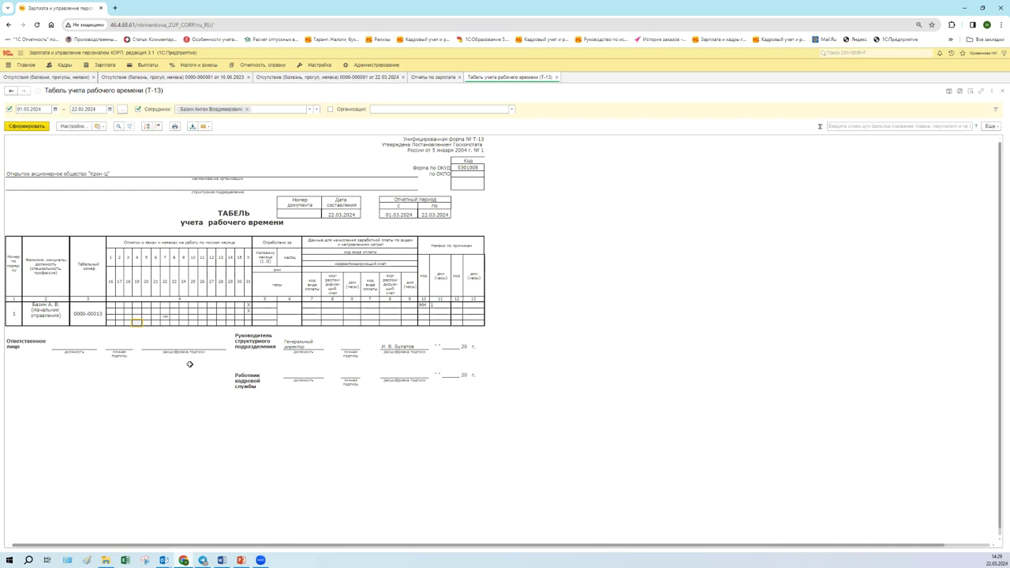
{"action": "left_click", "coordinate": [318, 67]}
{"action": "left_click", "coordinate": [911, 83]}
{"action": "type", "text": "произ"}
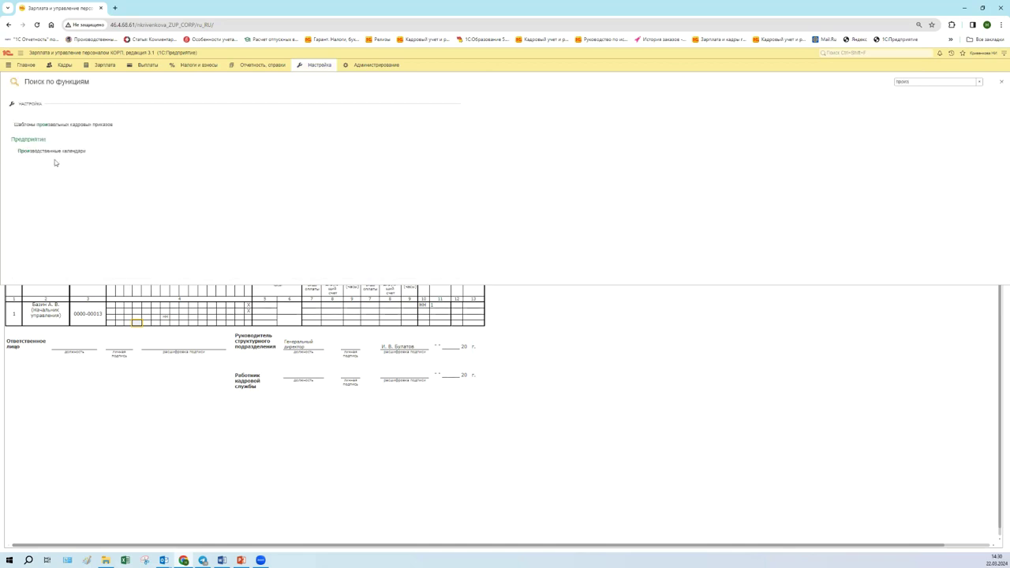
{"action": "left_click", "coordinate": [53, 151]}
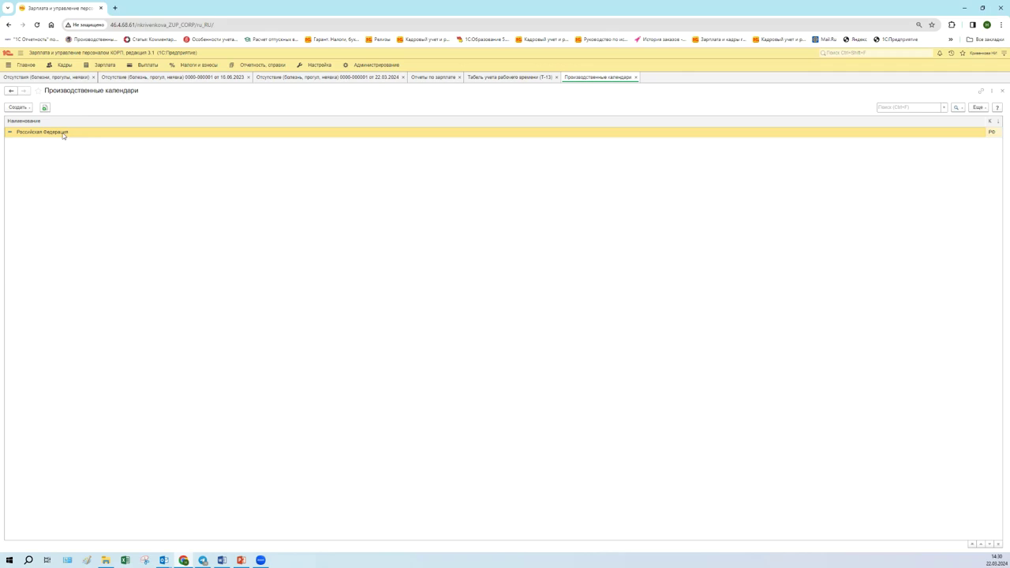
- Refill the Российская Федерация calendar with default holidays, check 27 April, then save and close it
{"action": "double_click", "coordinate": [63, 132]}
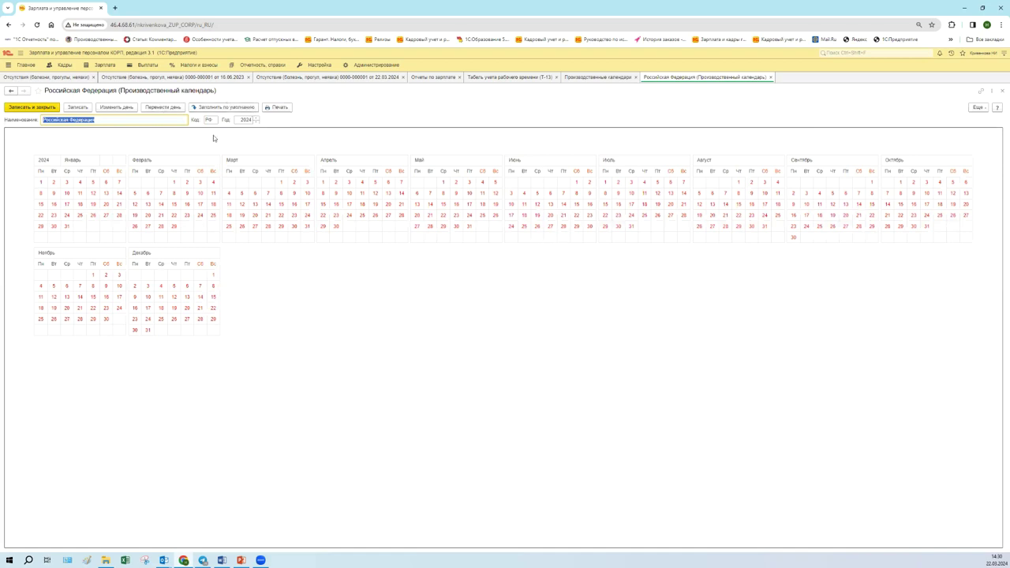
{"action": "left_click", "coordinate": [223, 107]}
{"action": "left_click", "coordinate": [388, 215]}
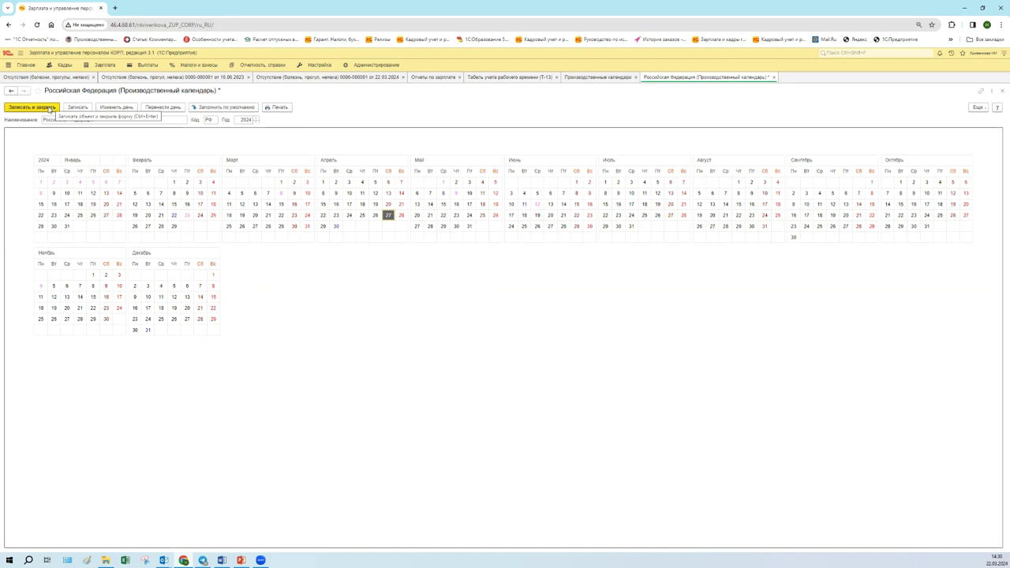
{"action": "left_click", "coordinate": [47, 108]}
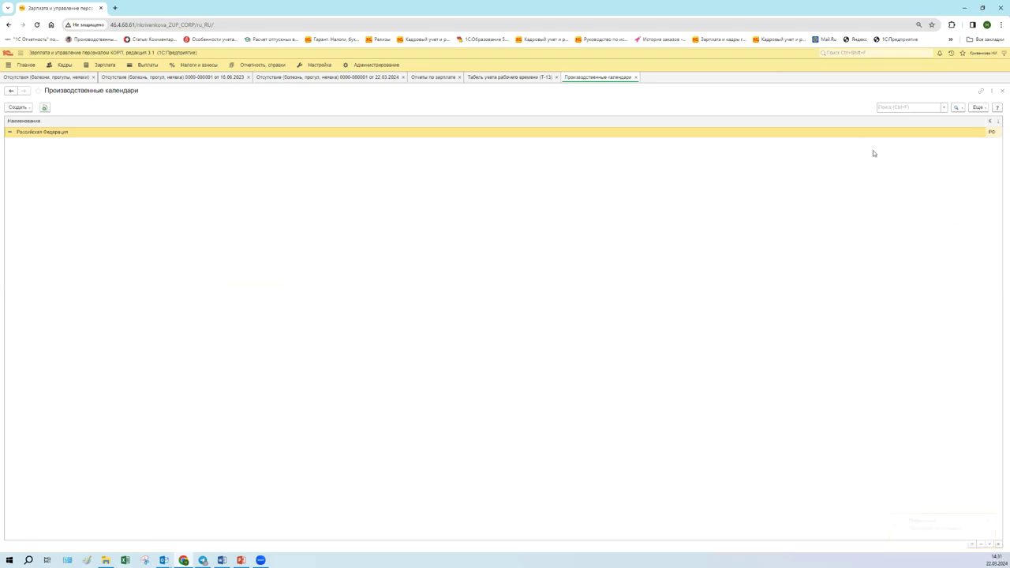
- Regenerate the March T-13 timesheet with the updated calendar
{"action": "left_click", "coordinate": [498, 79]}
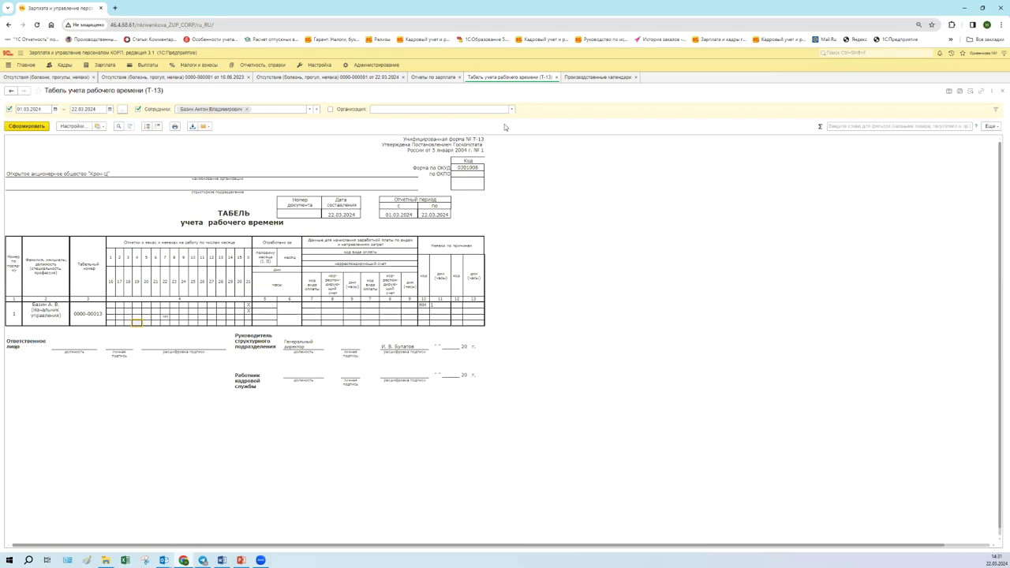
{"action": "left_click", "coordinate": [39, 128]}
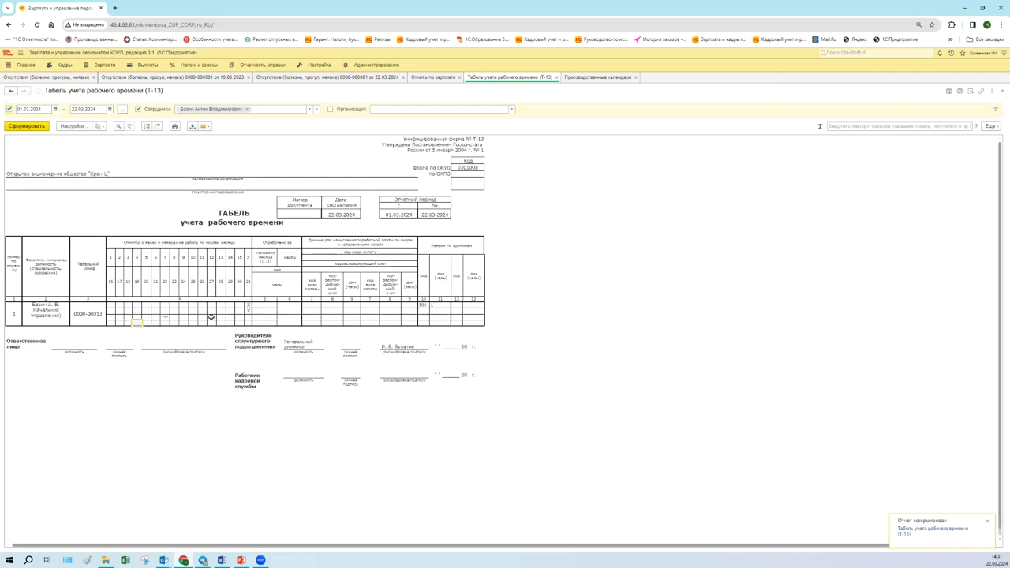
{"action": "left_click", "coordinate": [316, 68]}
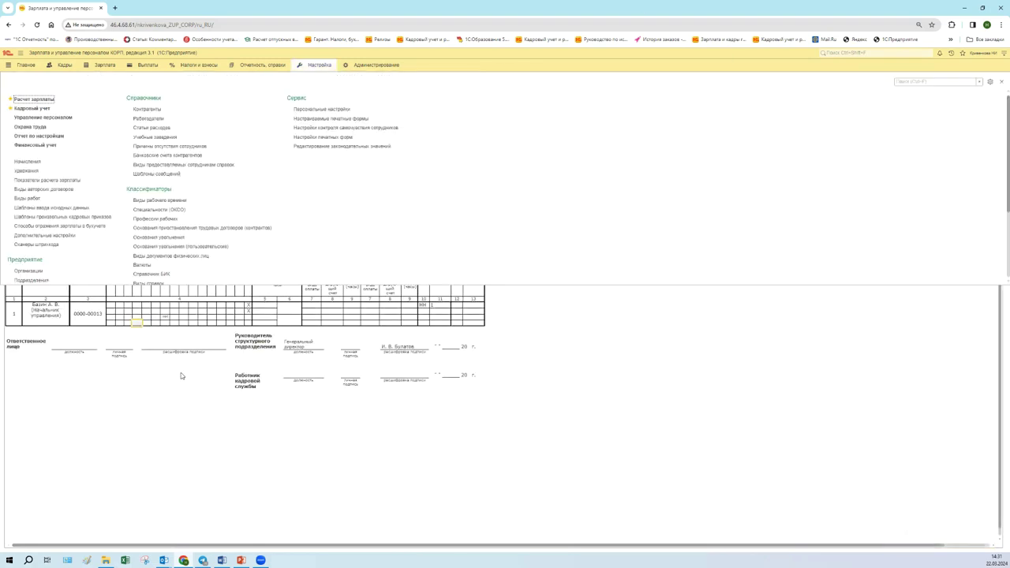
{"action": "left_click", "coordinate": [178, 409]}
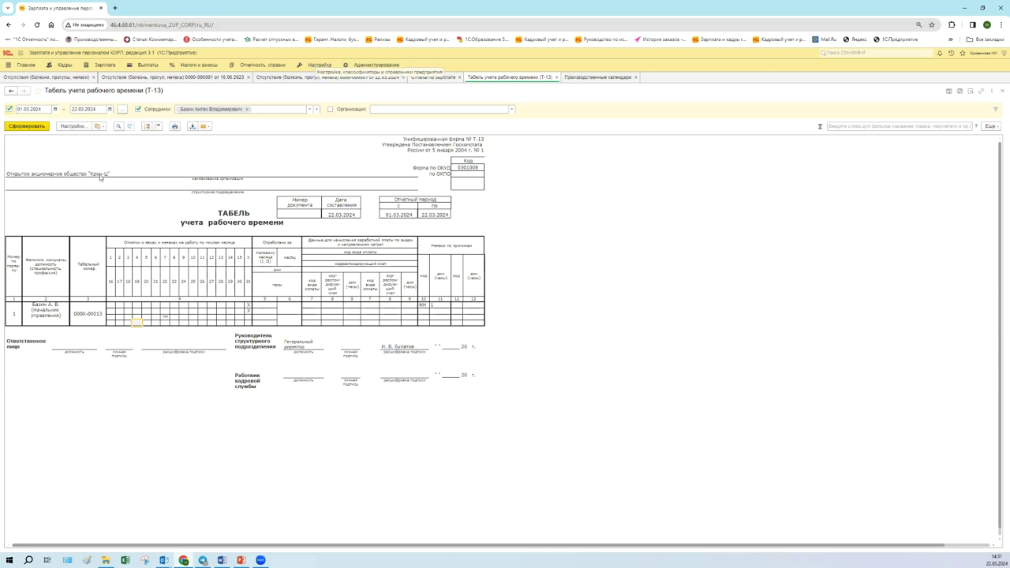
- Search the Настройка functions for 'графики', then open and close the Графики отпусков list
{"action": "left_click", "coordinate": [322, 66]}
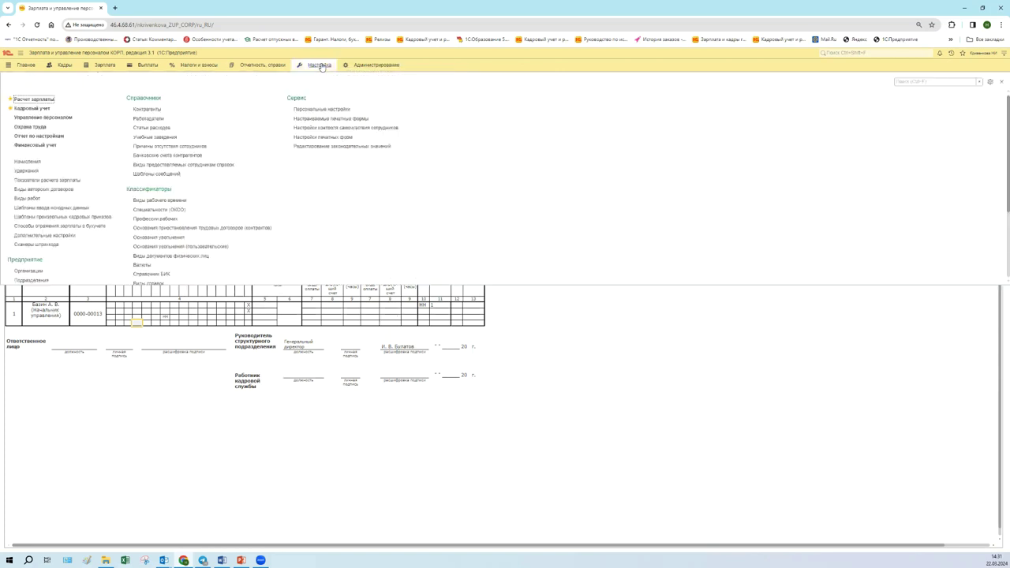
{"action": "left_click", "coordinate": [906, 82]}
{"action": "type", "text": "графики"}
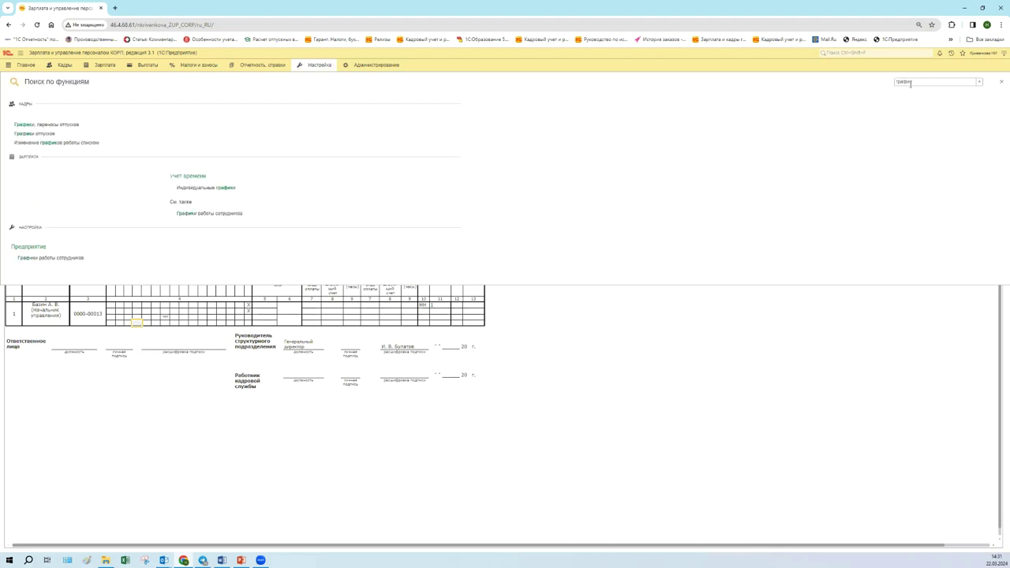
{"action": "left_click", "coordinate": [34, 134]}
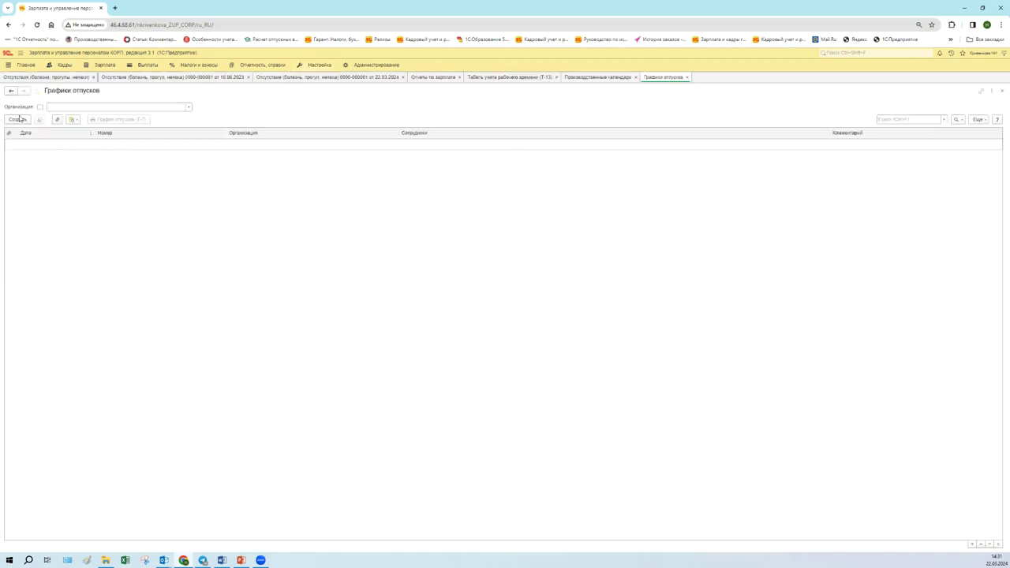
{"action": "left_click", "coordinate": [687, 77]}
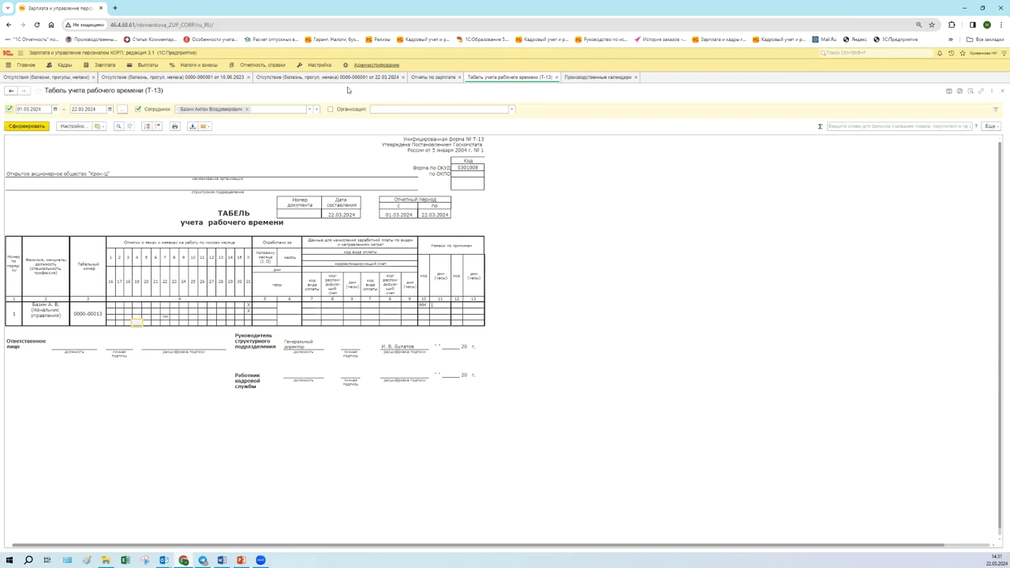
- Find 'графи' in Настройка, open Графики работы сотрудников to view Пятидневка, then return to the absence document
{"action": "left_click", "coordinate": [320, 65]}
{"action": "type", "text": "графи"}
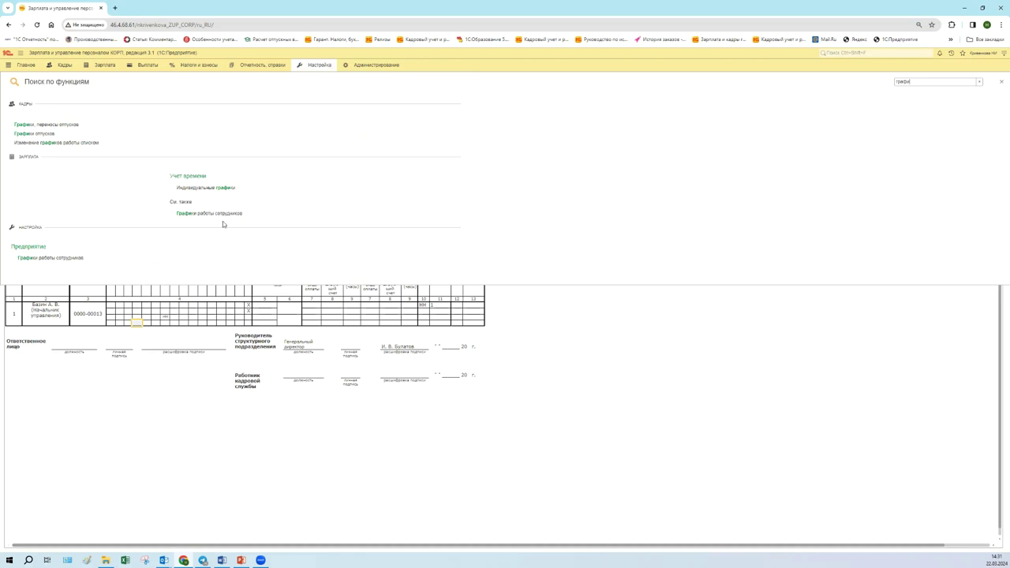
{"action": "left_click", "coordinate": [36, 257]}
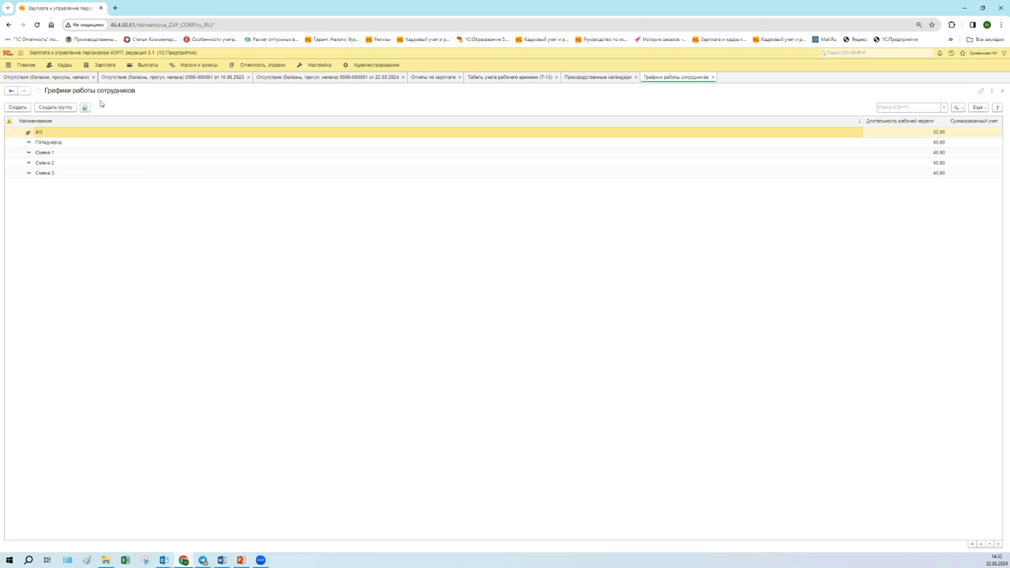
{"action": "left_click", "coordinate": [68, 147]}
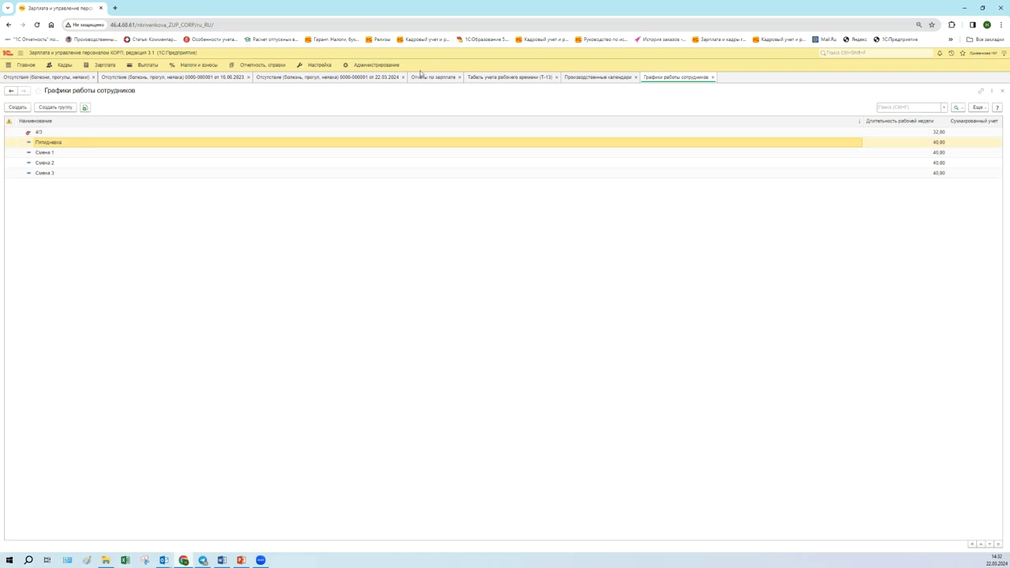
{"action": "left_click", "coordinate": [357, 77]}
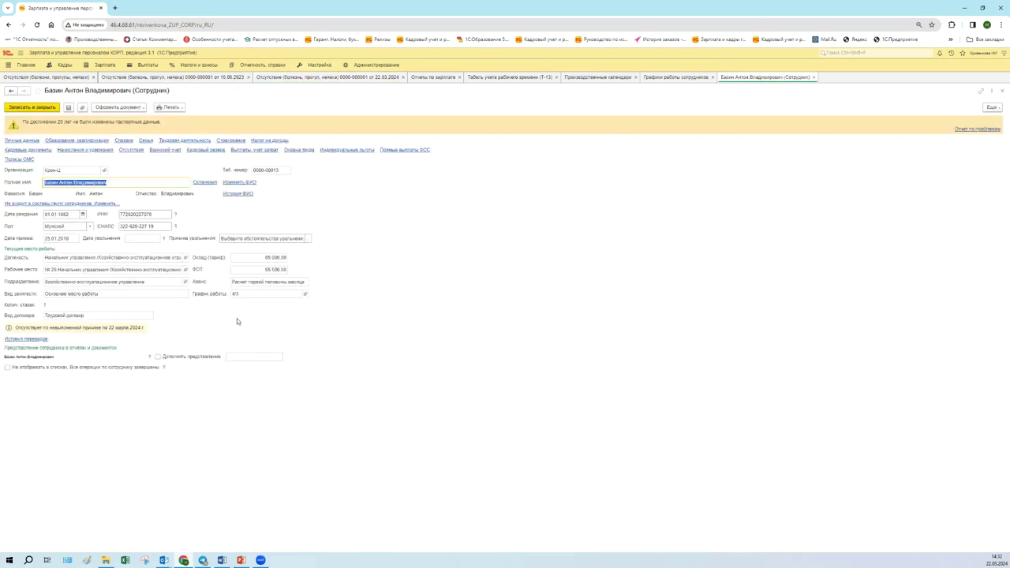
- View the 4/3 schedule, then reopen the absent employee's card from the 22.03.2024 absence document
{"action": "left_click", "coordinate": [248, 291]}
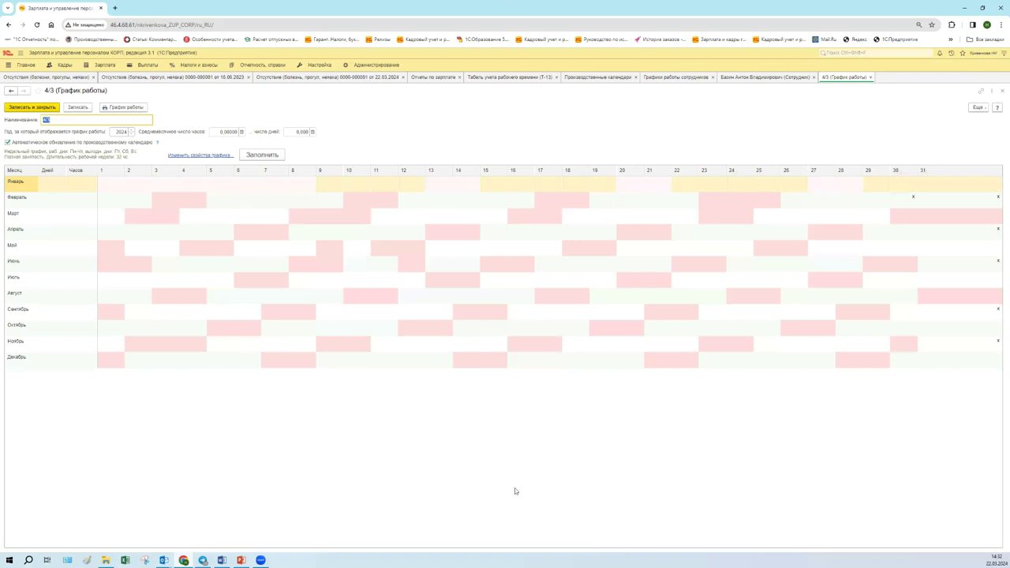
{"action": "left_click", "coordinate": [752, 77]}
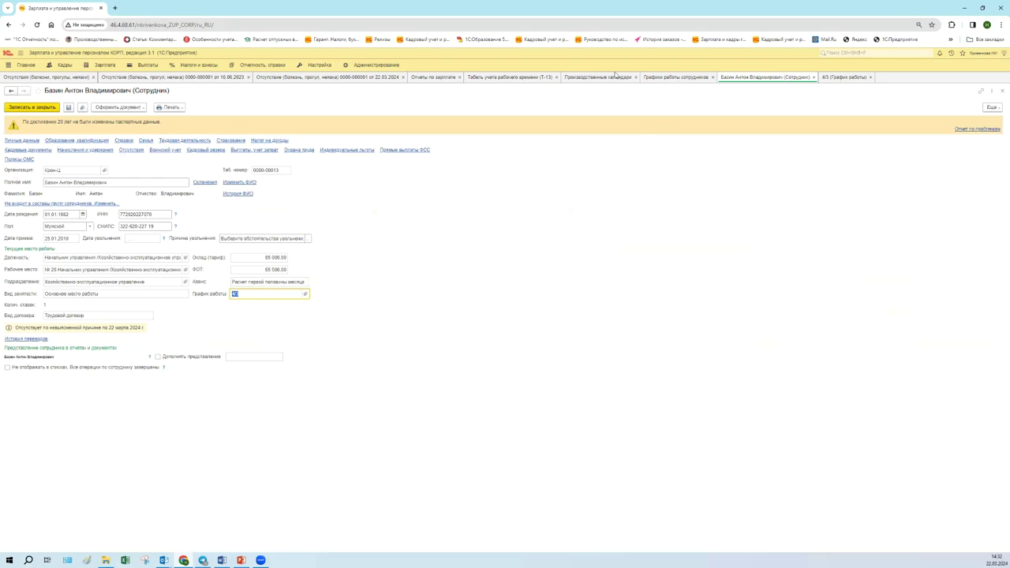
{"action": "left_click", "coordinate": [228, 79]}
{"action": "left_click", "coordinate": [268, 79]}
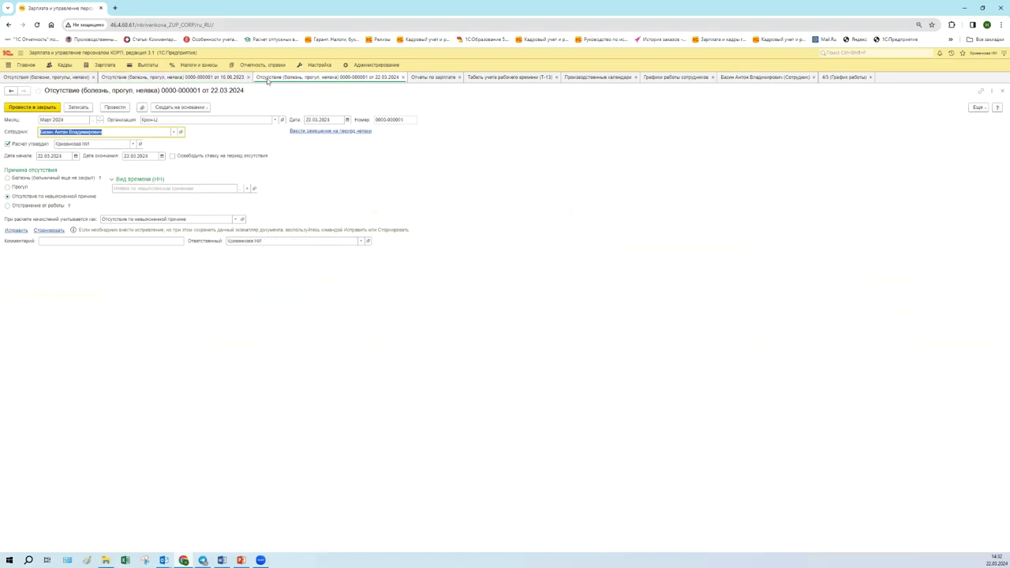
{"action": "left_click", "coordinate": [180, 132]}
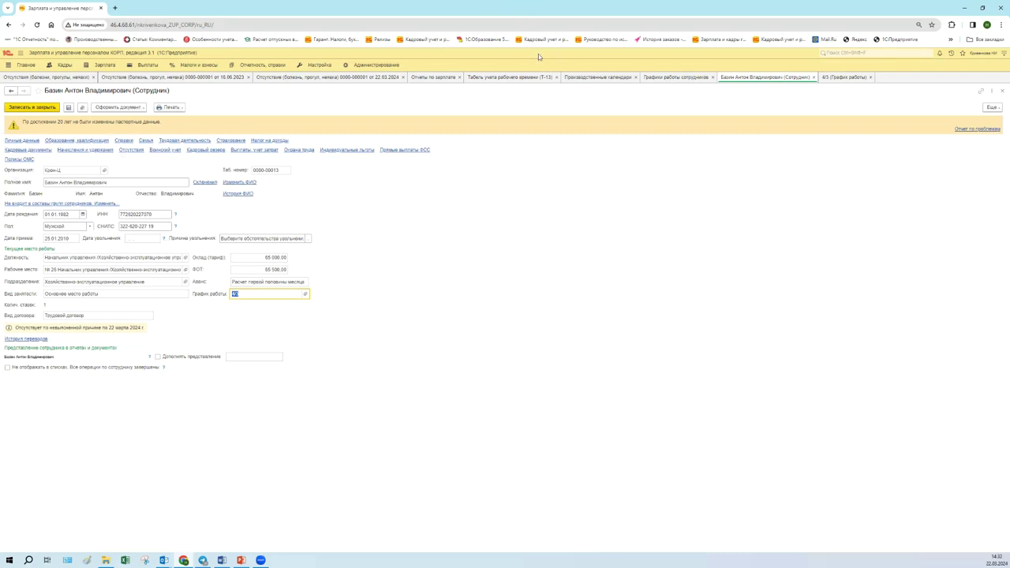
{"action": "left_click", "coordinate": [316, 65]}
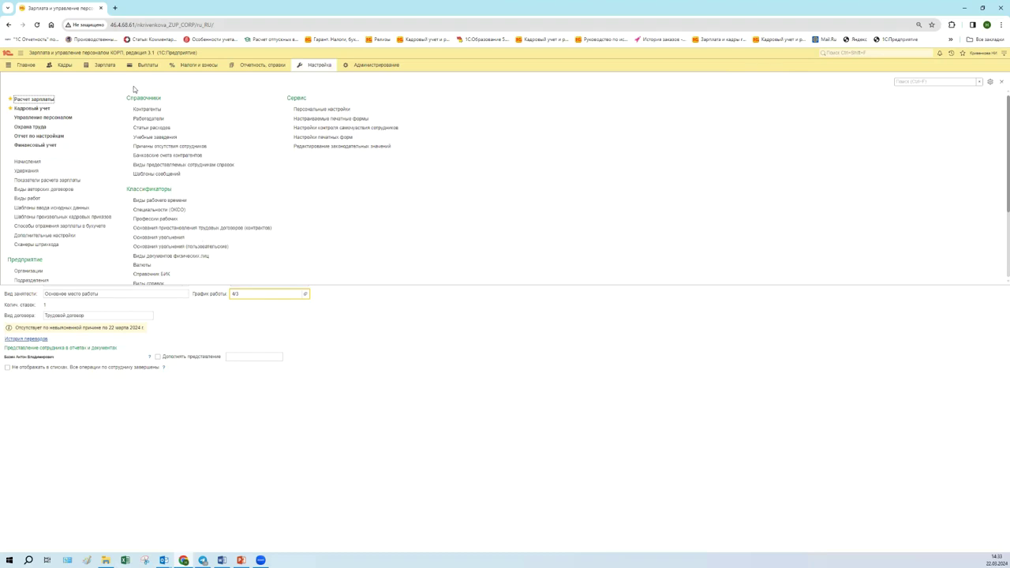
- Add Графики работы сотрудников to favorites and open the schedules list
{"action": "scroll", "coordinate": [70, 252], "scroll_direction": "down", "scroll_amount": 3}
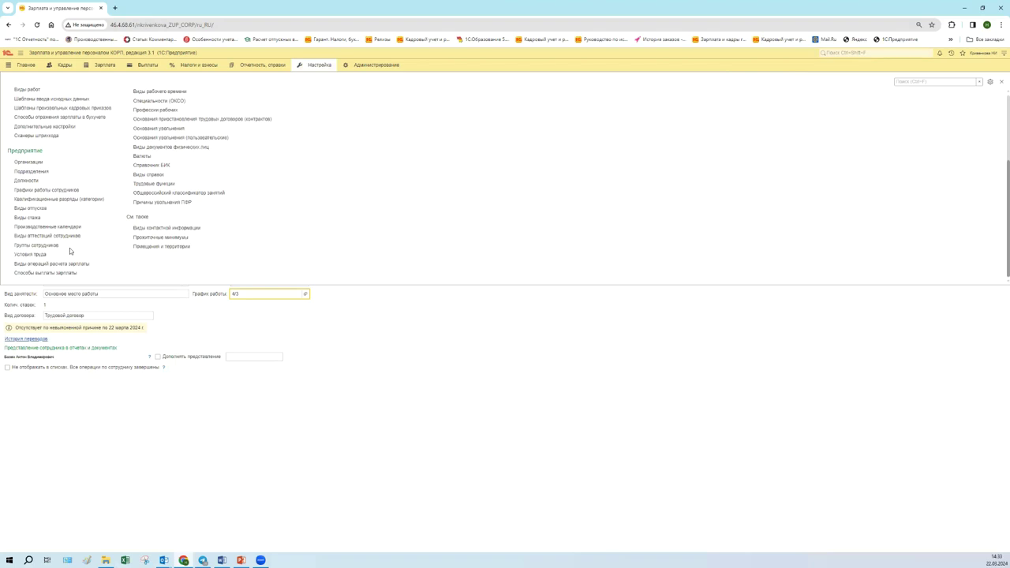
{"action": "left_click_drag", "start_coordinate": [13, 191], "coordinate": [10, 192]}
{"action": "left_click", "coordinate": [10, 190]}
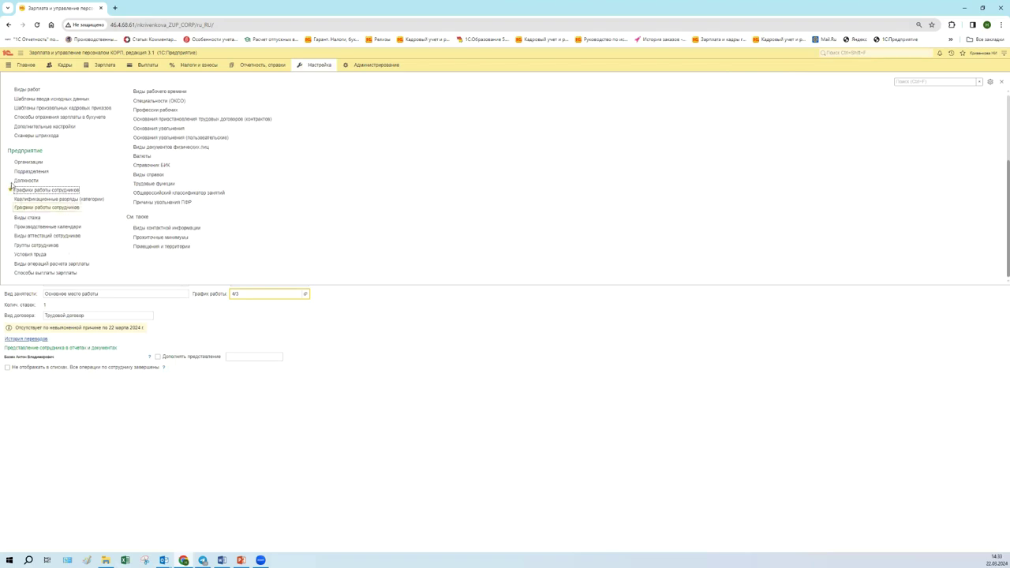
{"action": "left_click", "coordinate": [68, 190]}
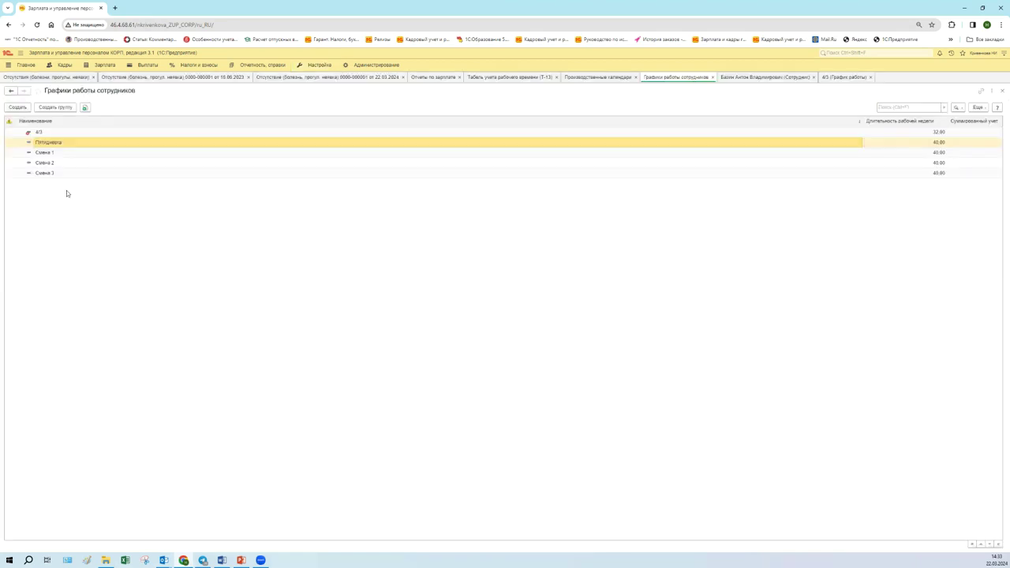
- Remove the deletion mark from the 4/3 schedule and switch to its form
{"action": "left_click", "coordinate": [65, 131]}
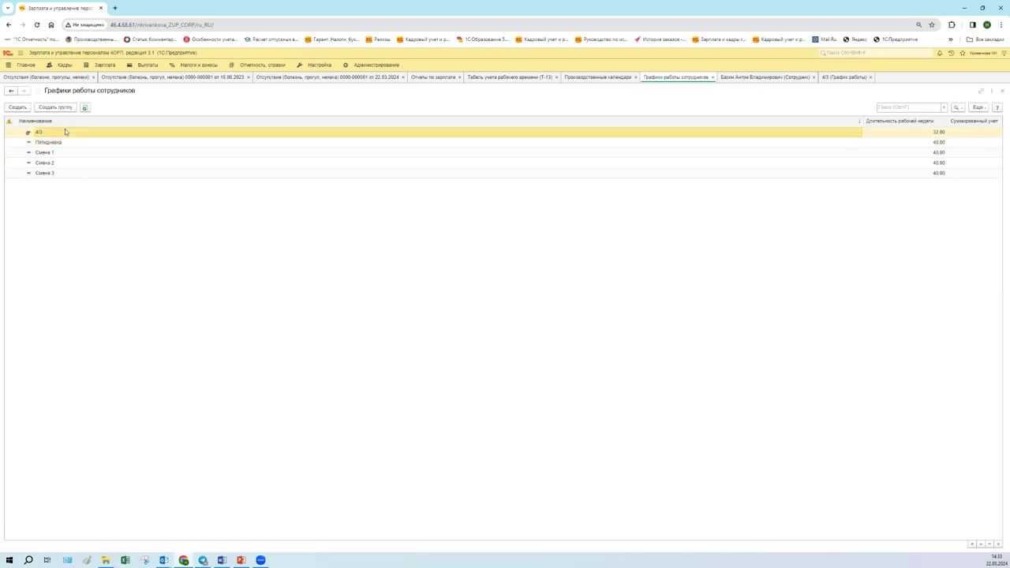
{"action": "right_click", "coordinate": [66, 133]}
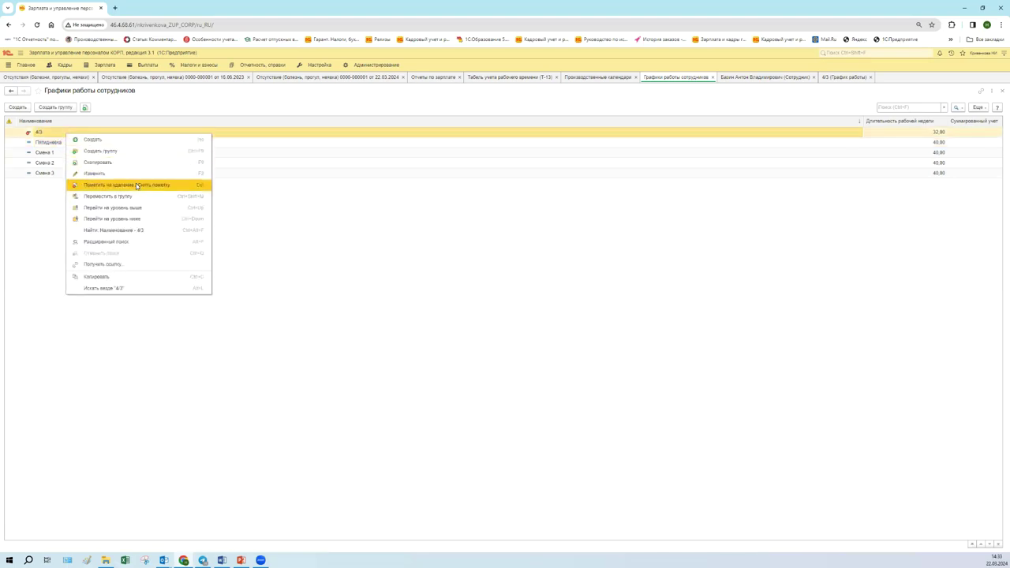
{"action": "left_click", "coordinate": [137, 185]}
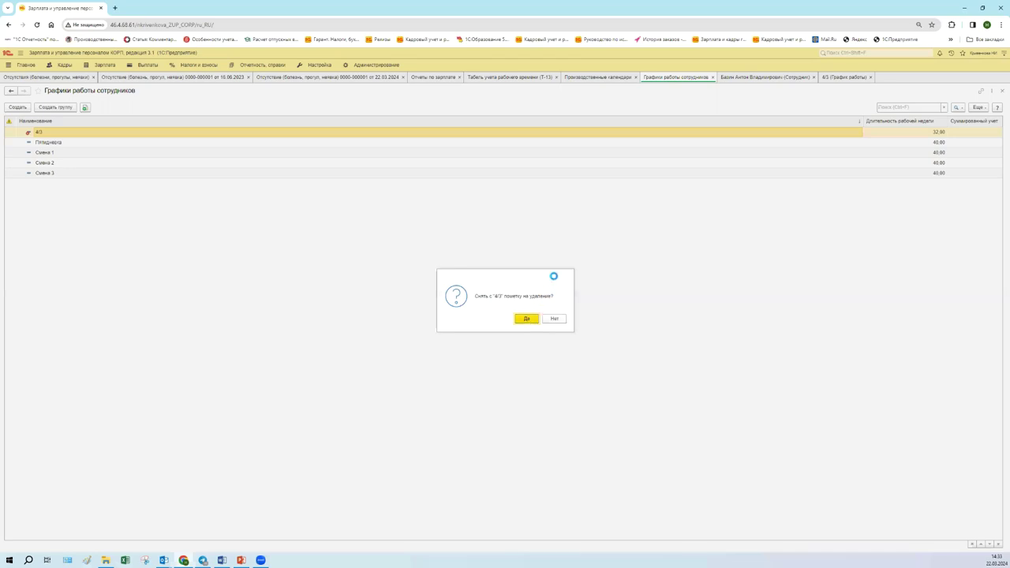
{"action": "left_click", "coordinate": [529, 320]}
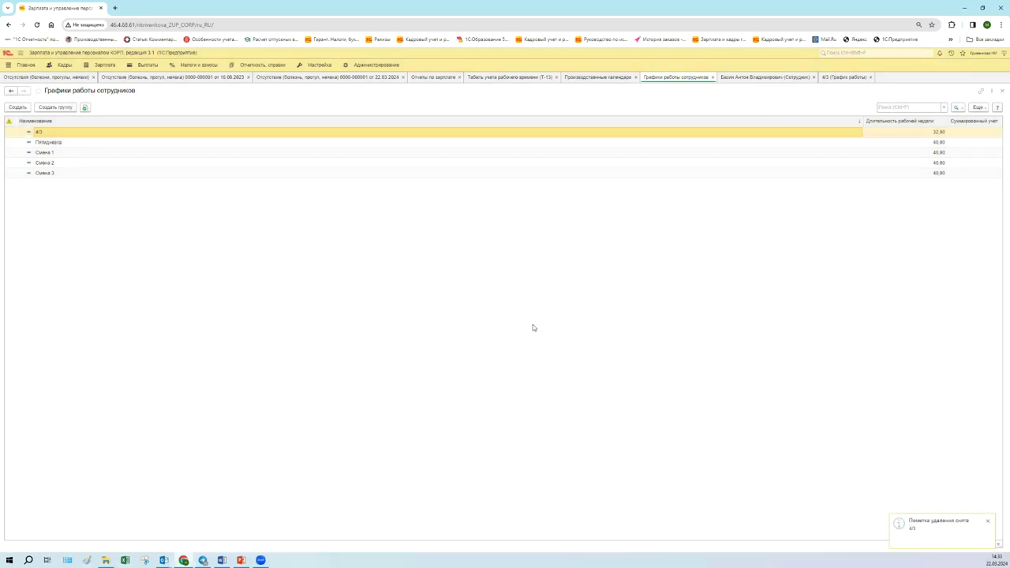
{"action": "left_click", "coordinate": [841, 77]}
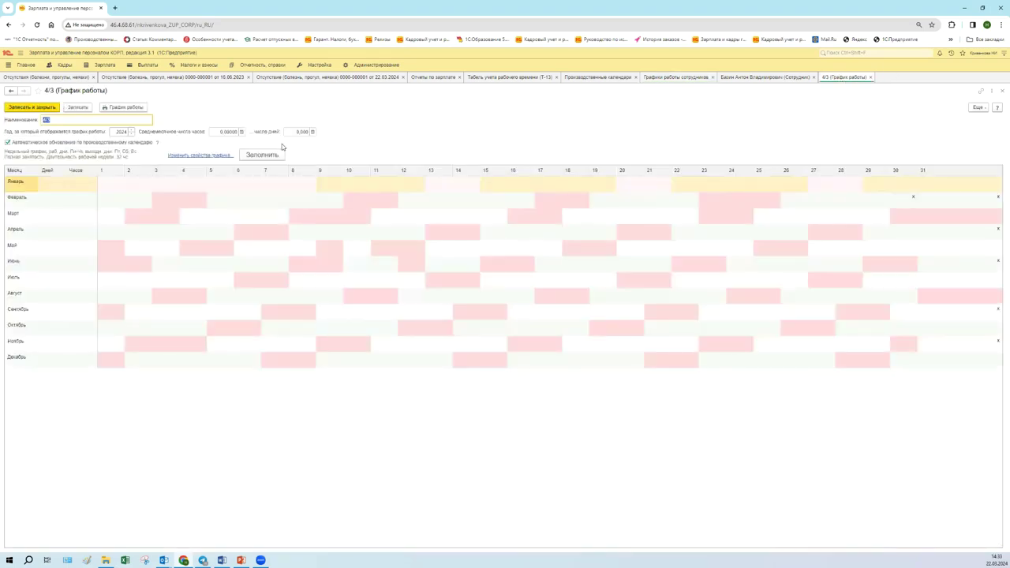
- Refill the 4/3 calendar from its settings, reload it, and close the form
{"action": "left_click", "coordinate": [252, 154]}
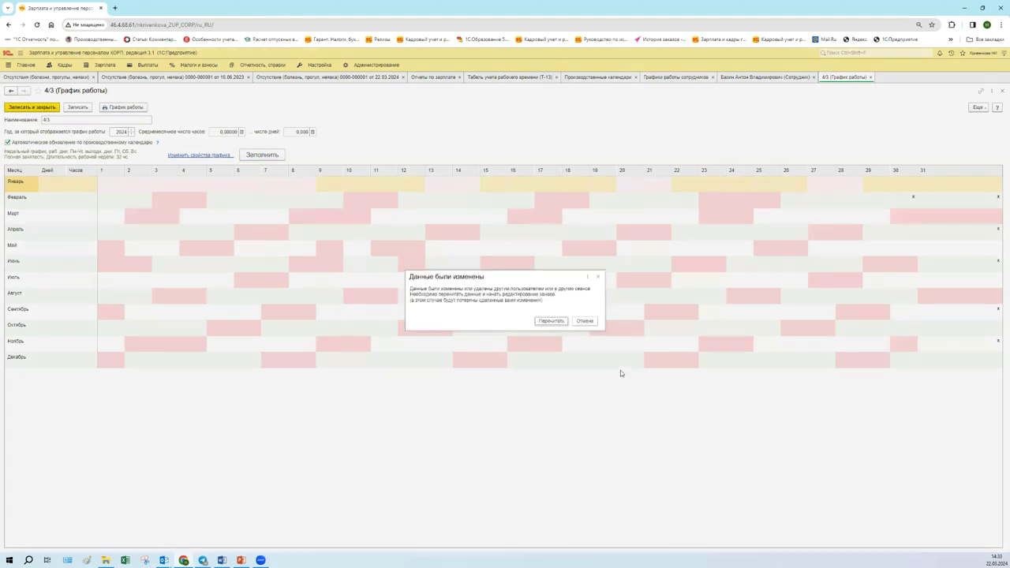
{"action": "left_click", "coordinate": [555, 323]}
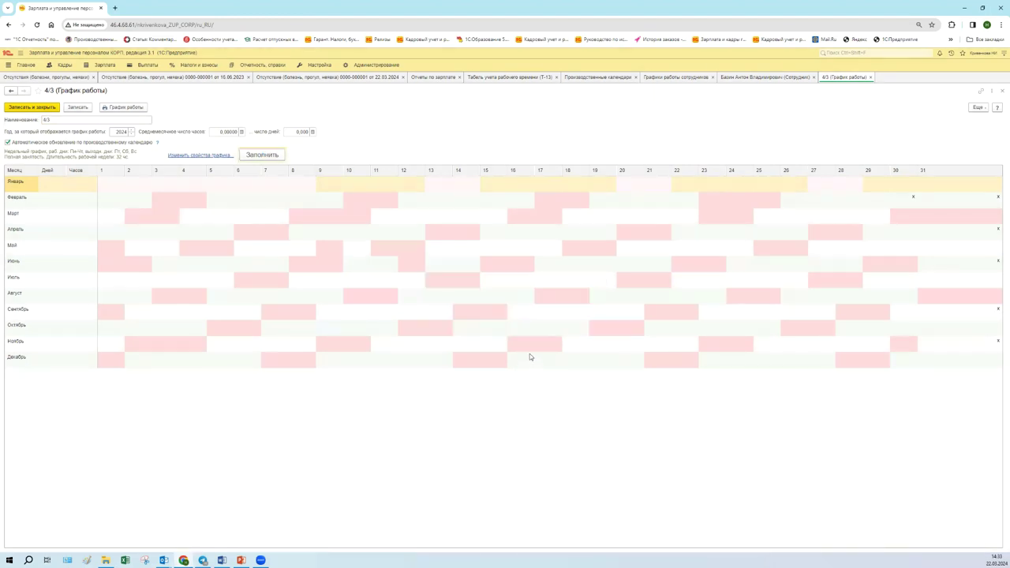
{"action": "left_click", "coordinate": [870, 78]}
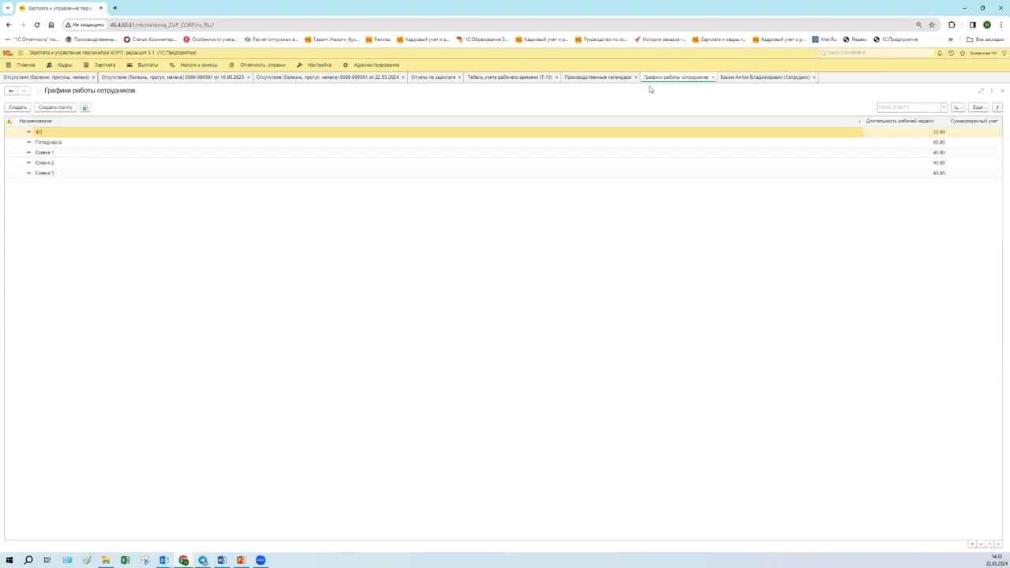
- Reopen schedule 4/3 and bring up its Изменить свойства графика settings
{"action": "double_click", "coordinate": [90, 132]}
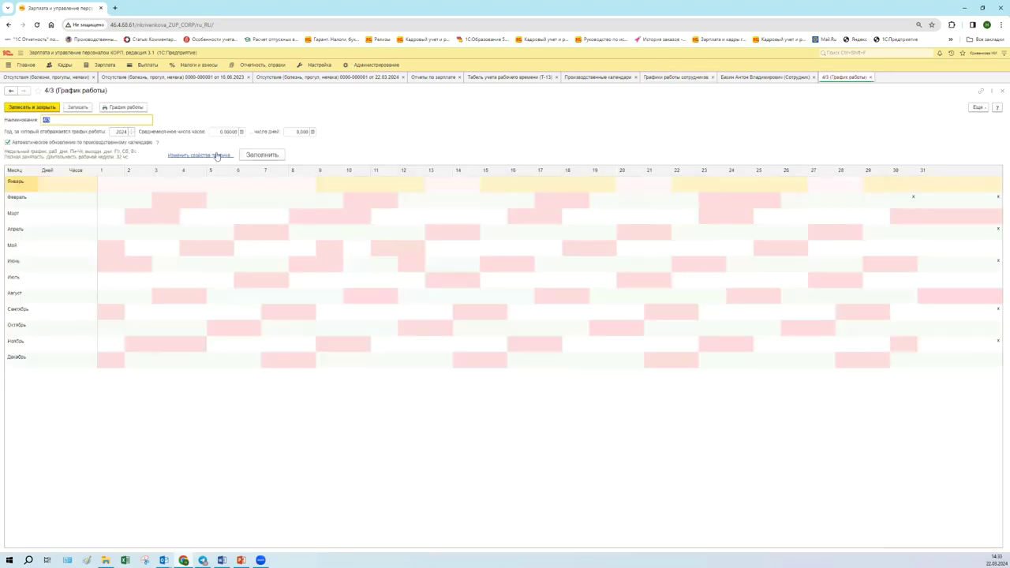
{"action": "left_click", "coordinate": [222, 154]}
{"action": "left_click", "coordinate": [222, 155]}
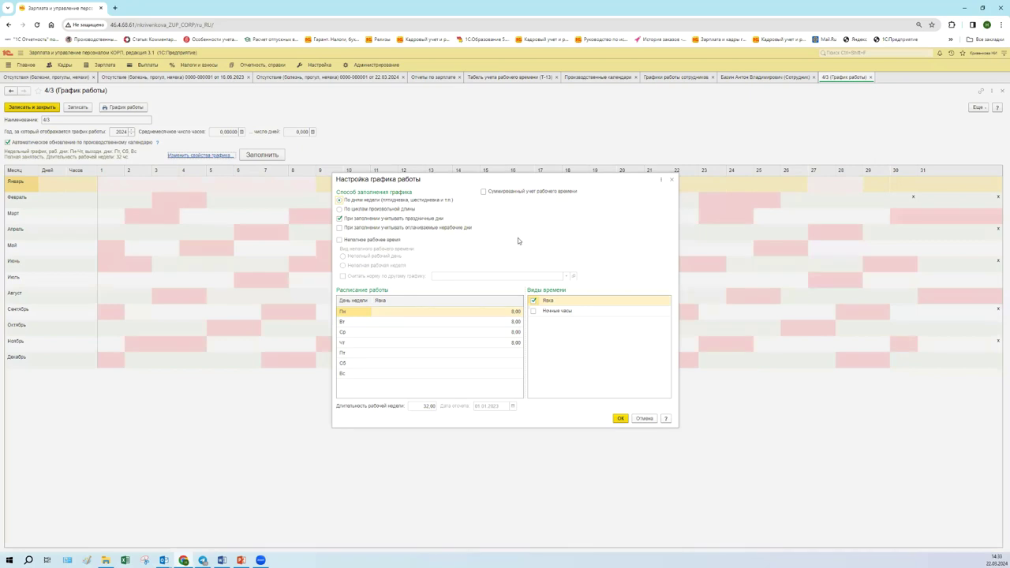
- Make 4/3 part-time with its norm counted from the Пятидневка schedule, and apply
{"action": "left_click", "coordinate": [516, 356]}
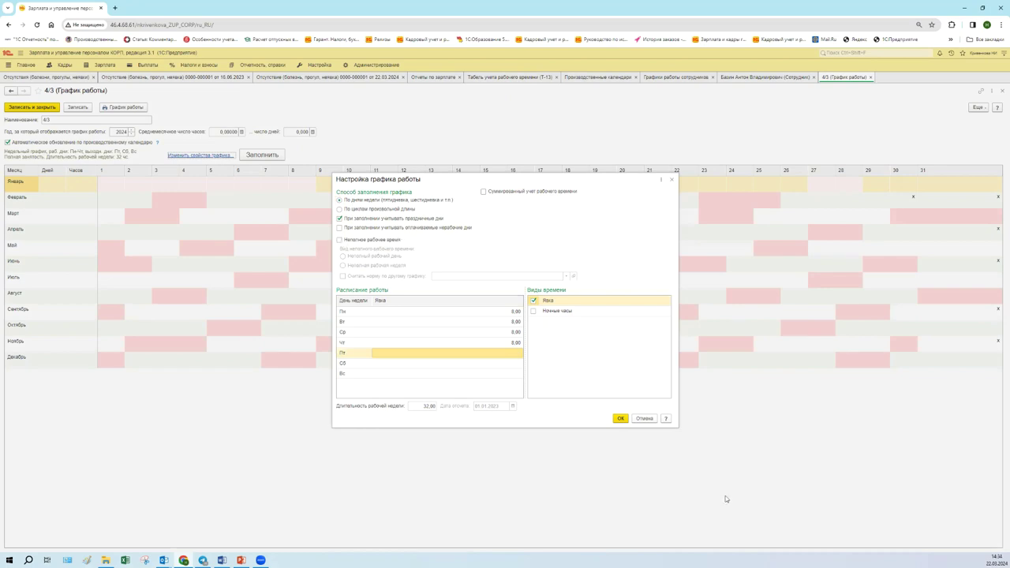
{"action": "left_click", "coordinate": [340, 240]}
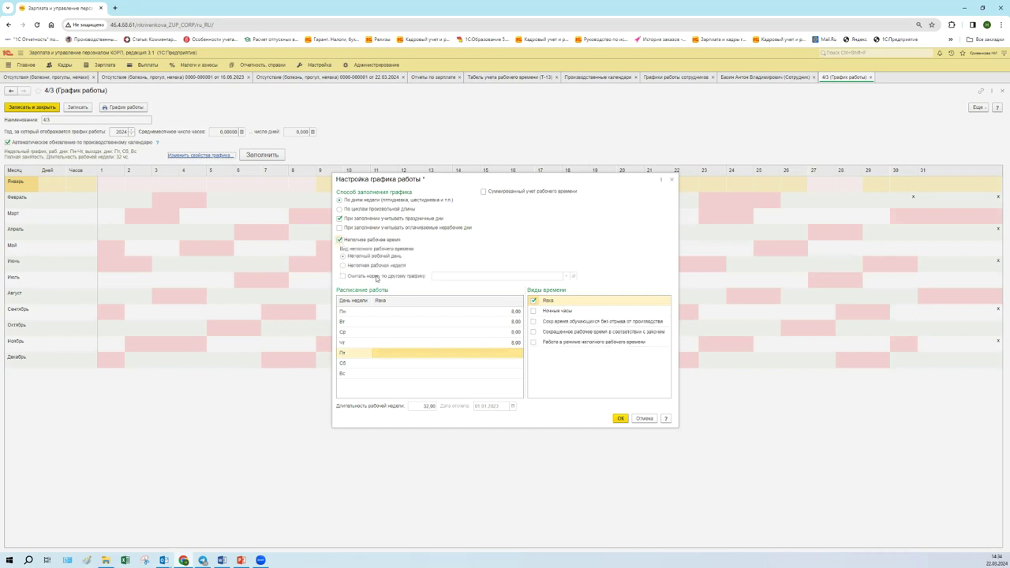
{"action": "left_click", "coordinate": [343, 277]}
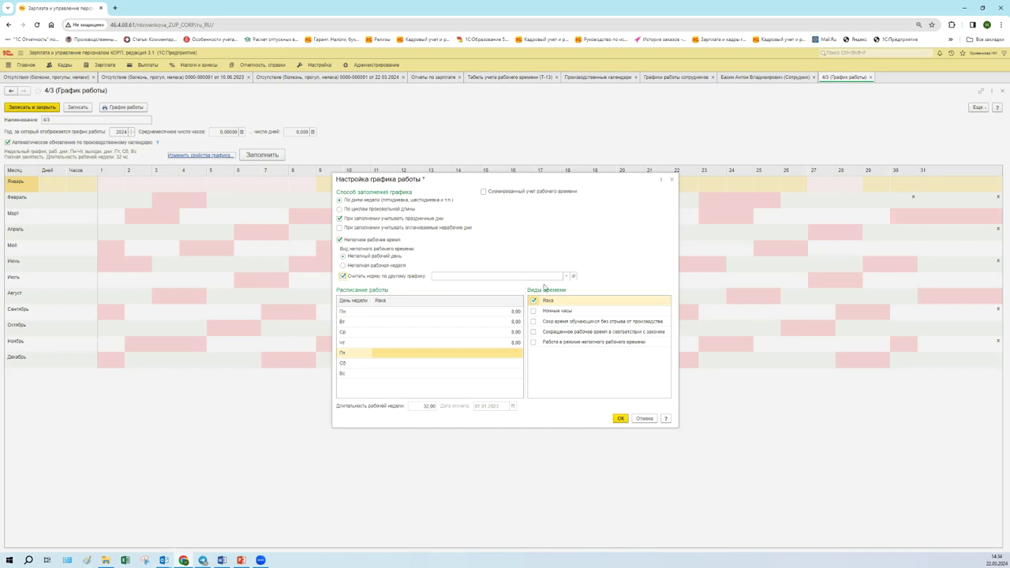
{"action": "left_click", "coordinate": [566, 276]}
{"action": "left_click", "coordinate": [451, 327]}
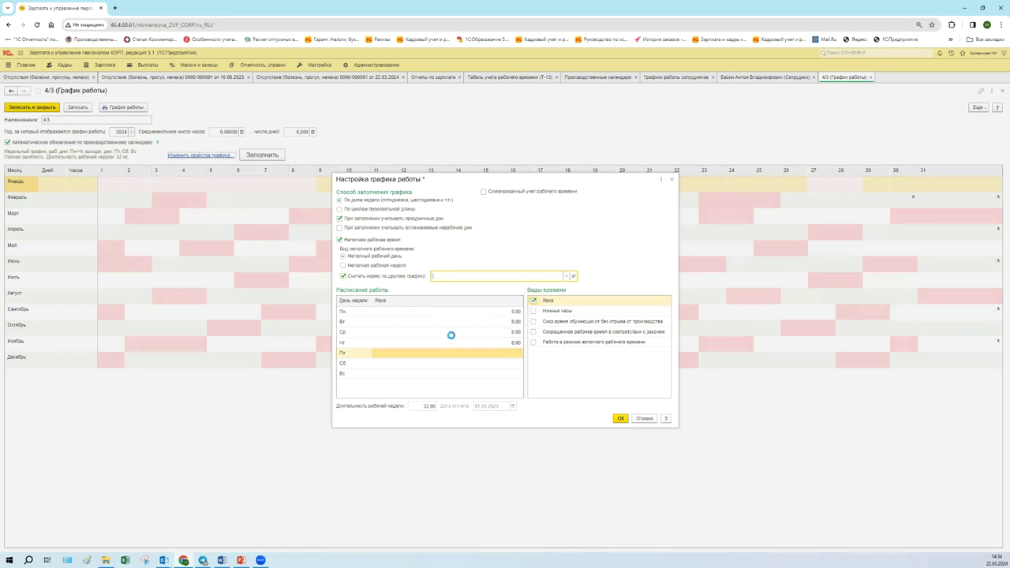
{"action": "left_click", "coordinate": [442, 244]}
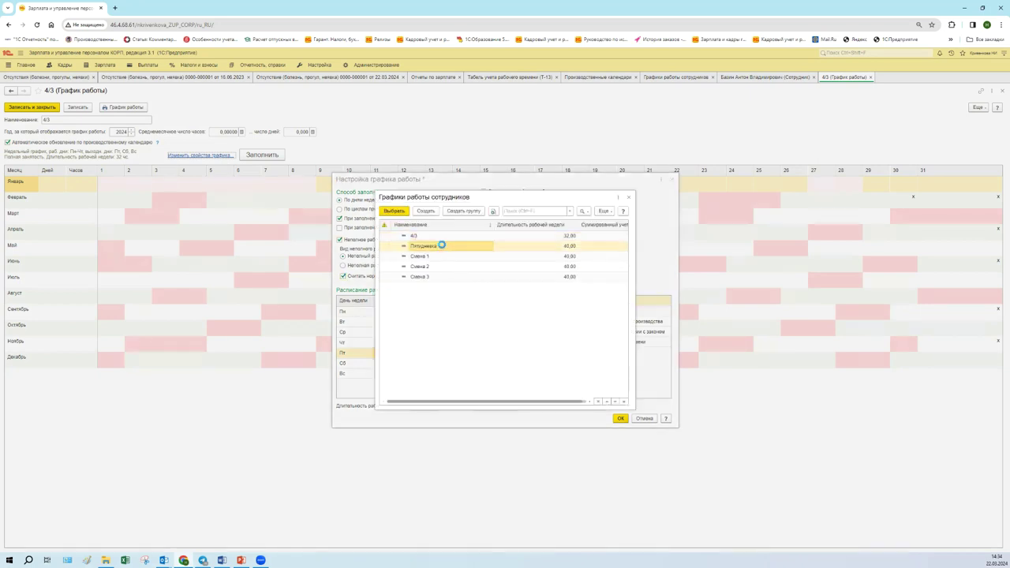
{"action": "double_click", "coordinate": [442, 244]}
{"action": "left_click", "coordinate": [620, 418]}
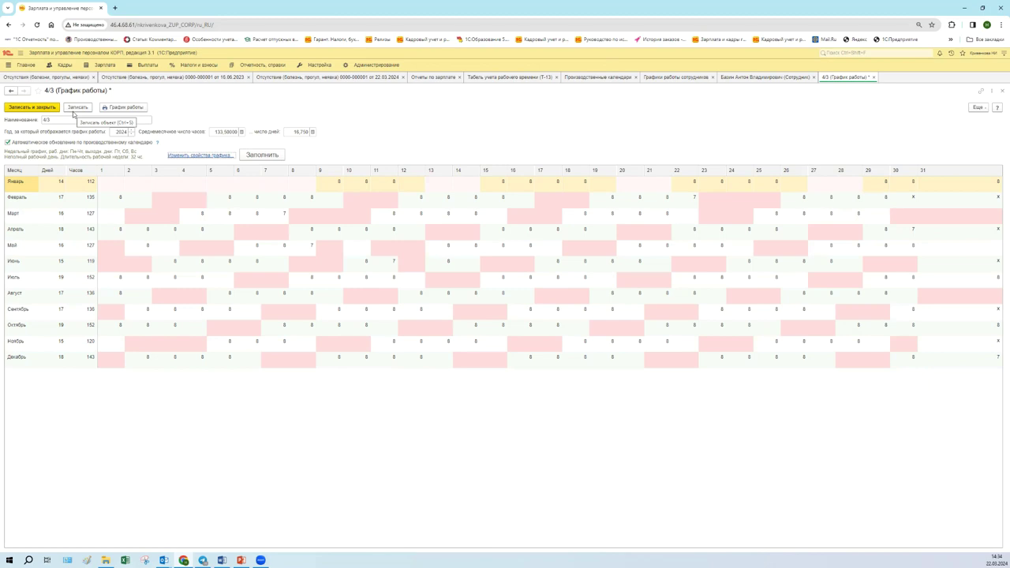
- Check the 4/3 schedule settings, close them unchanged, and bring up the Кадры section functions
{"action": "left_click", "coordinate": [197, 155]}
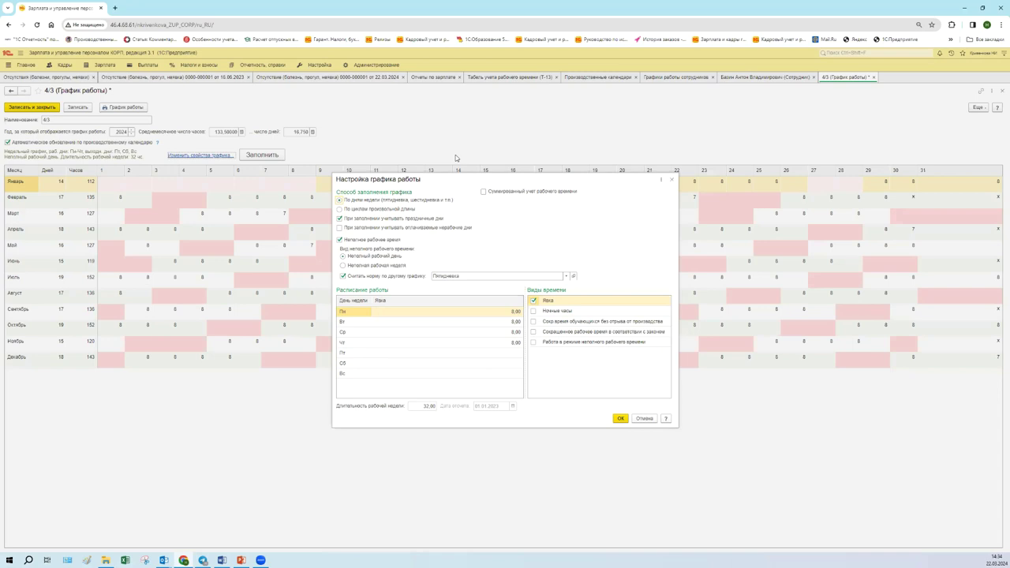
{"action": "left_click", "coordinate": [672, 179]}
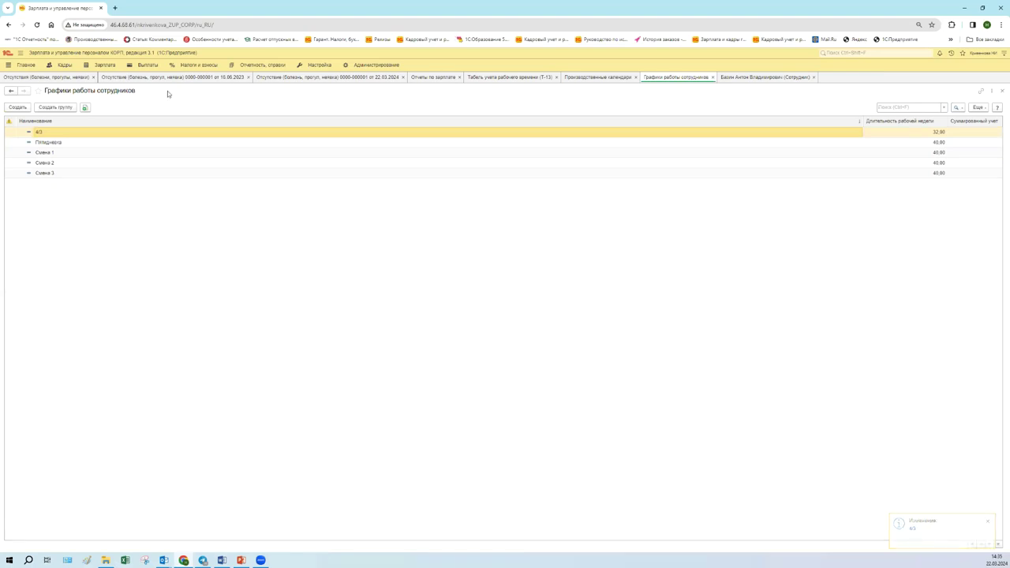
{"action": "left_click", "coordinate": [57, 65]}
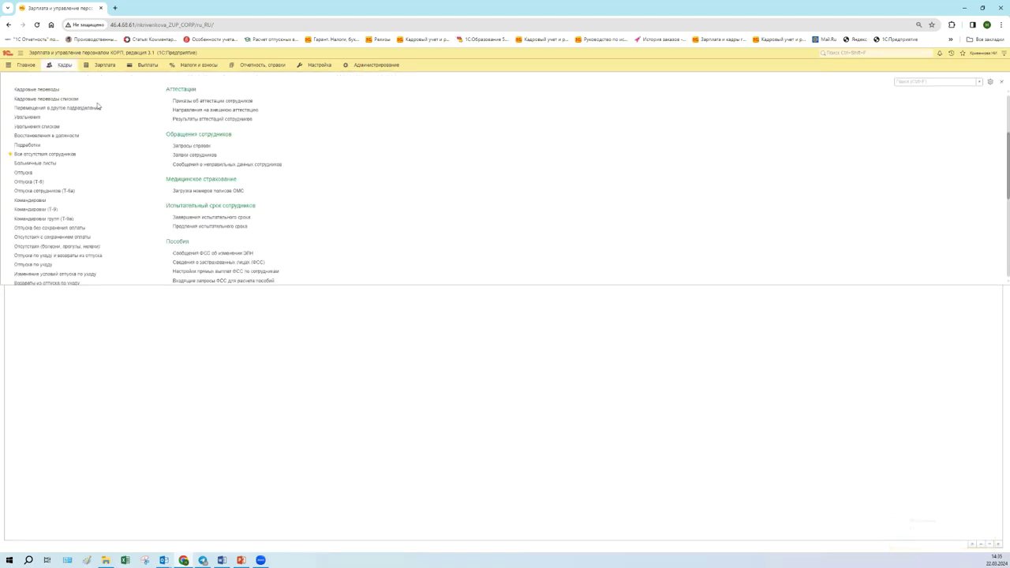
{"action": "scroll", "coordinate": [57, 156], "scroll_direction": "up", "scroll_amount": 3}
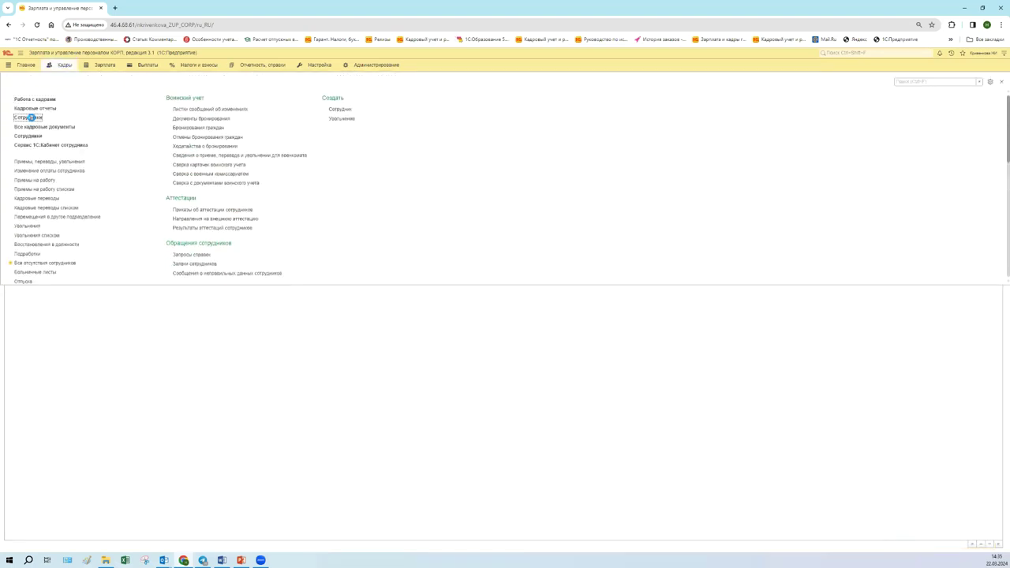
{"action": "left_click", "coordinate": [28, 116]}
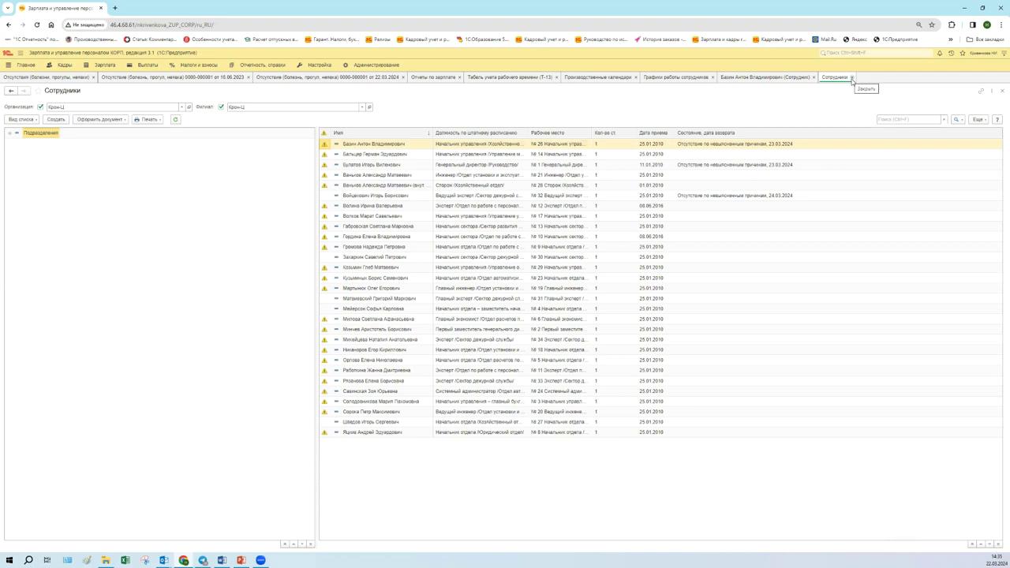
{"action": "left_click", "coordinate": [852, 77]}
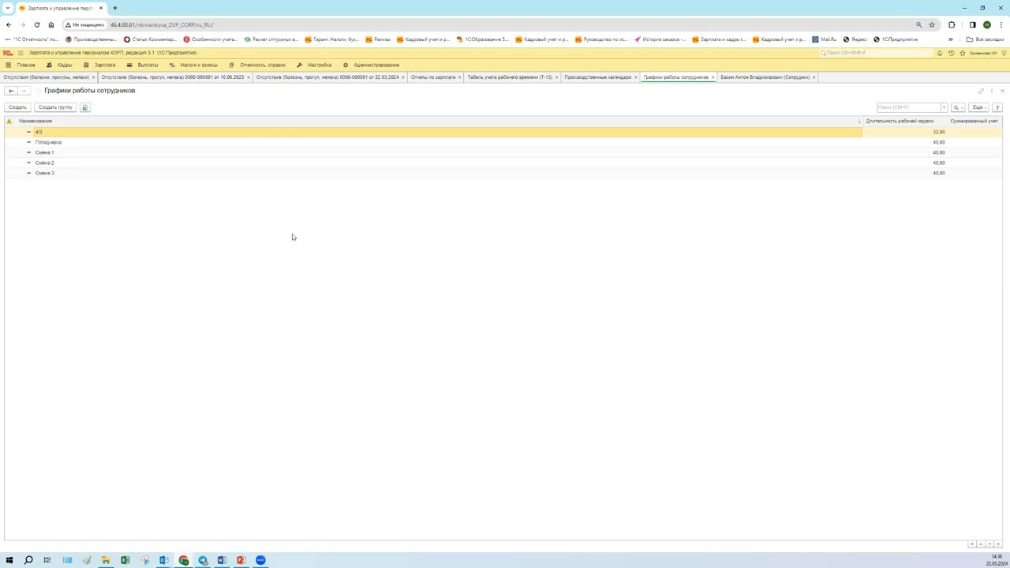
- Close Смена 1, then open the Смена 2 yearly schedule, review it and close it
{"action": "left_click", "coordinate": [921, 140]}
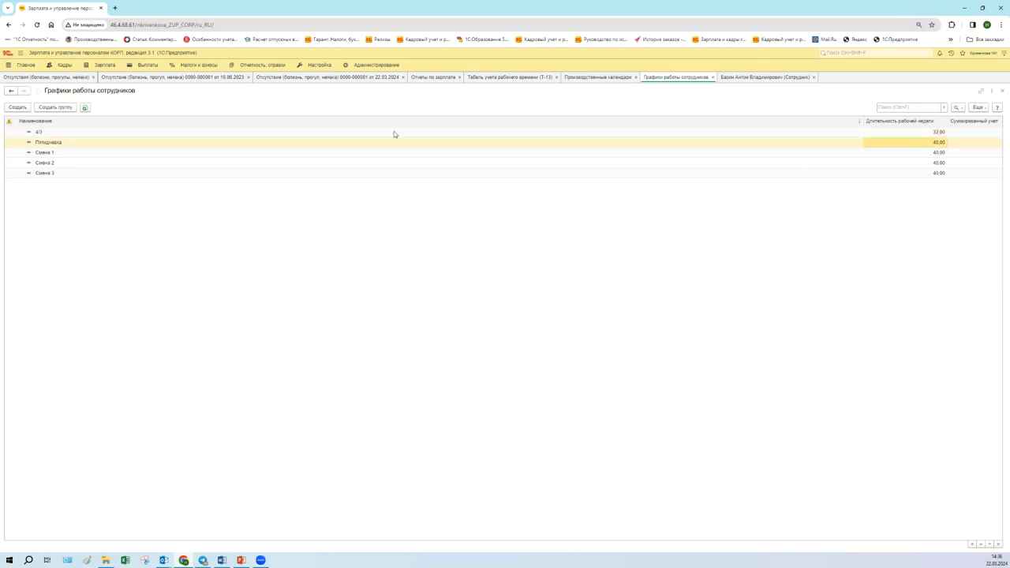
{"action": "left_click", "coordinate": [675, 153]}
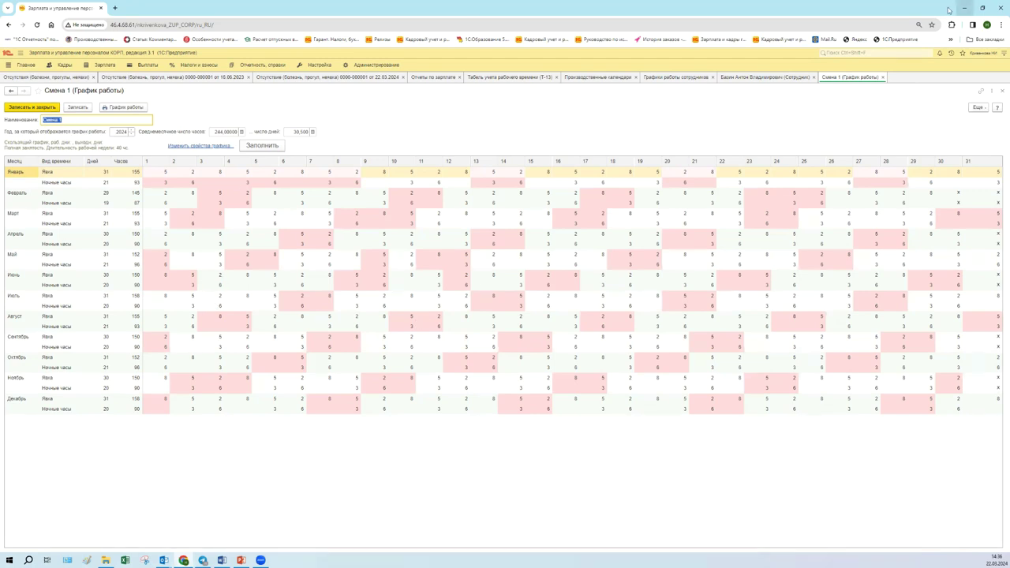
{"action": "left_click", "coordinate": [883, 77]}
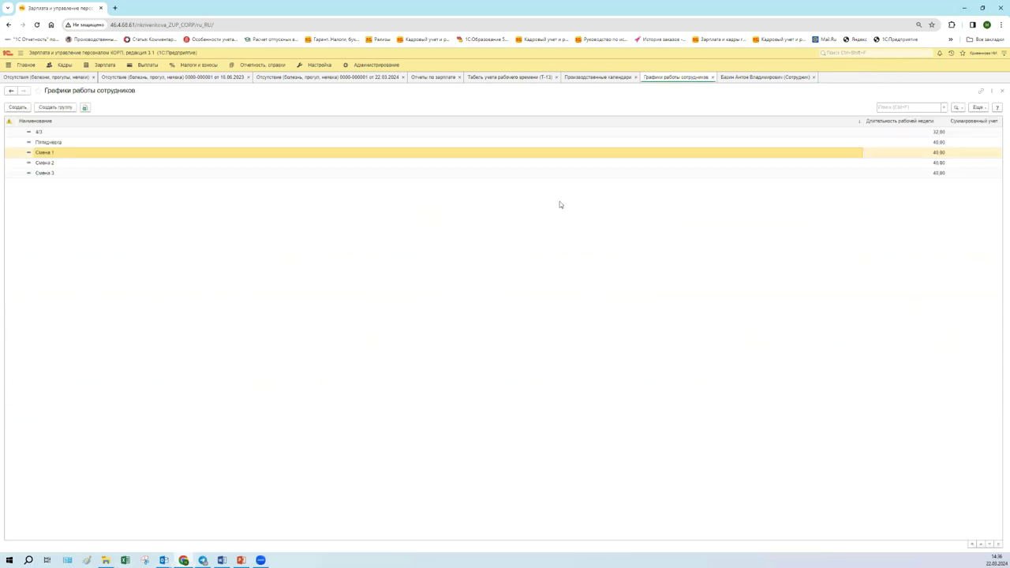
{"action": "left_click", "coordinate": [96, 140]}
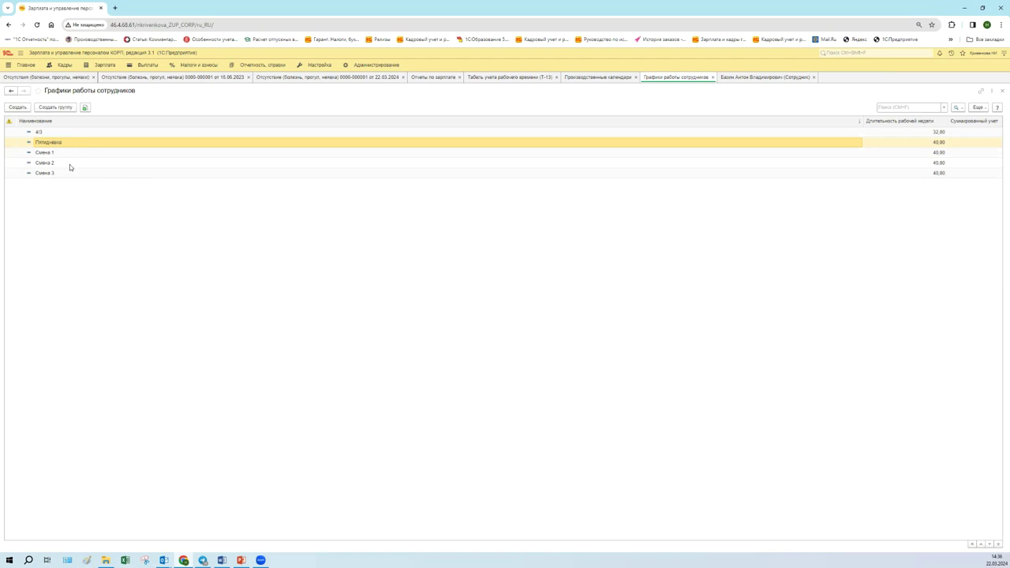
{"action": "left_click", "coordinate": [68, 162]}
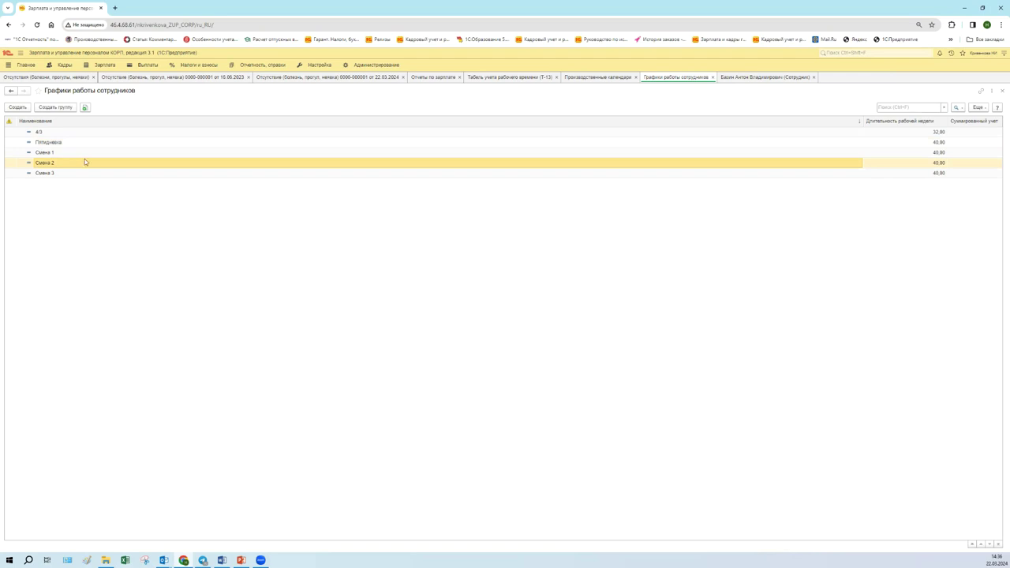
{"action": "double_click", "coordinate": [87, 163]}
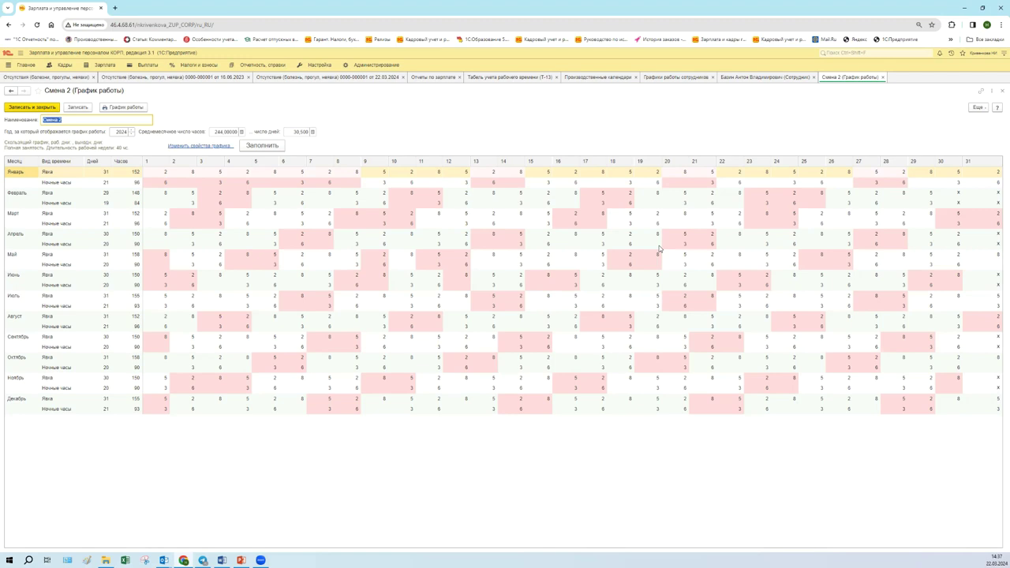
{"action": "left_click", "coordinate": [883, 76]}
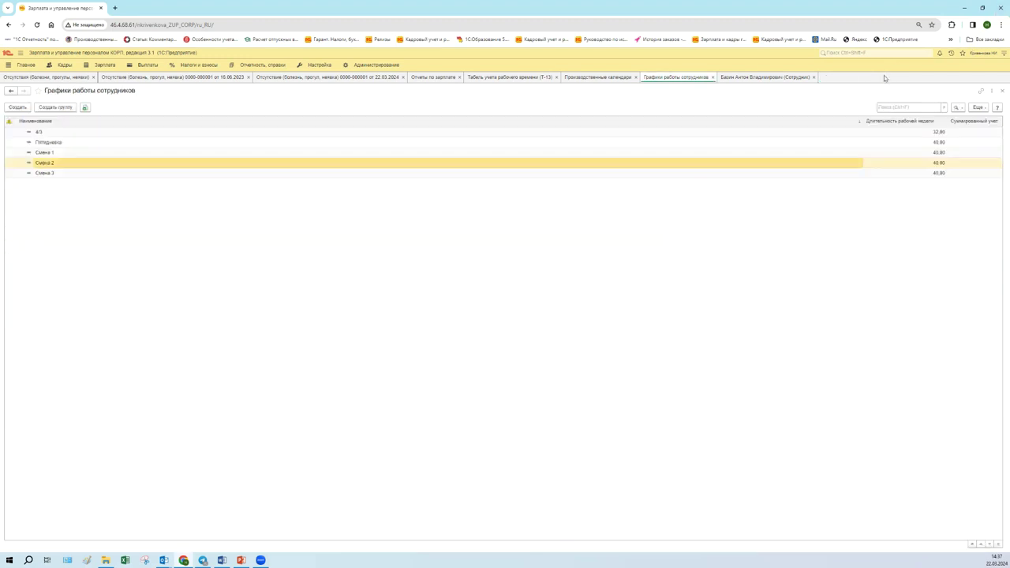
- Close the schedules list, employee card and production calendars, returning to the T-13 timesheet
{"action": "left_click", "coordinate": [739, 77]}
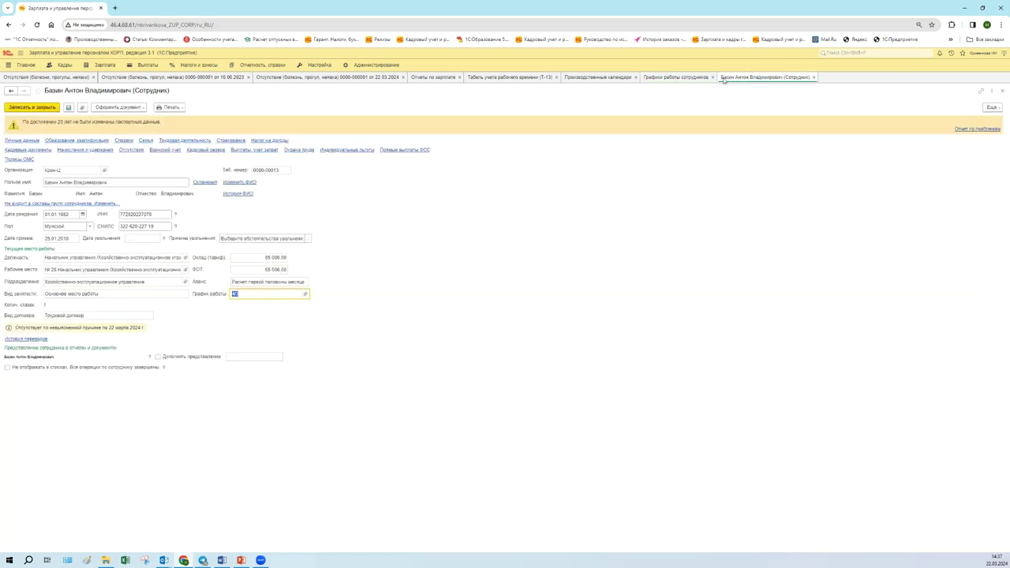
{"action": "left_click", "coordinate": [712, 77]}
{"action": "left_click", "coordinate": [737, 78]}
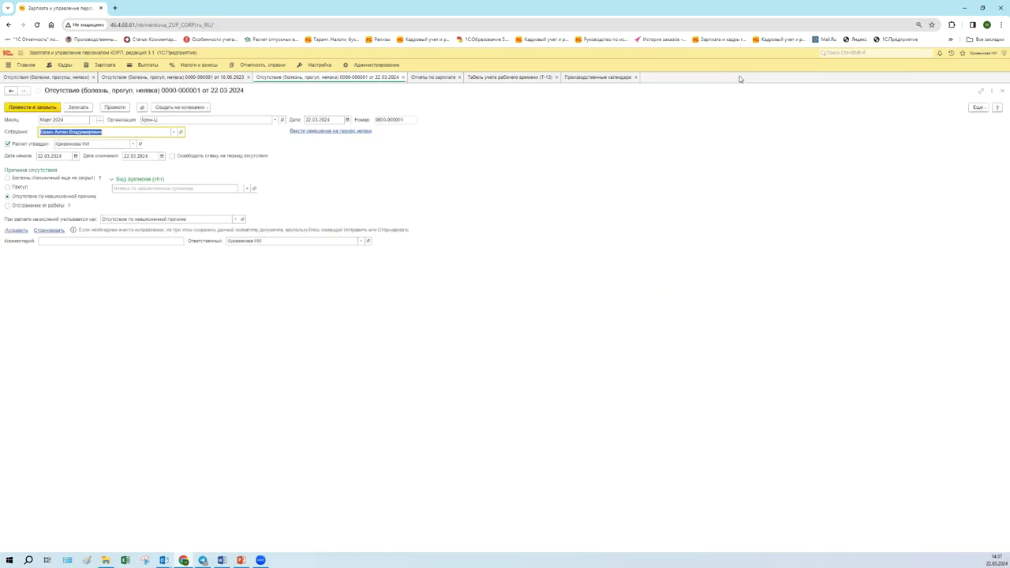
{"action": "left_click", "coordinate": [637, 77]}
{"action": "left_click", "coordinate": [548, 77]}
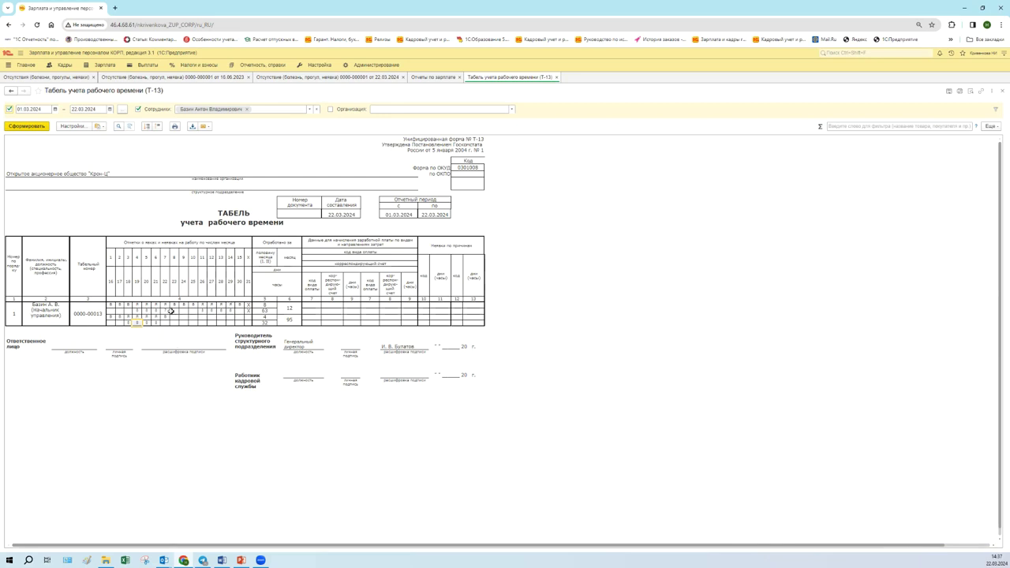
- Close the T-13 report and reopen it from Зарплата > Отчеты по зарплате
{"action": "left_click", "coordinate": [87, 109]}
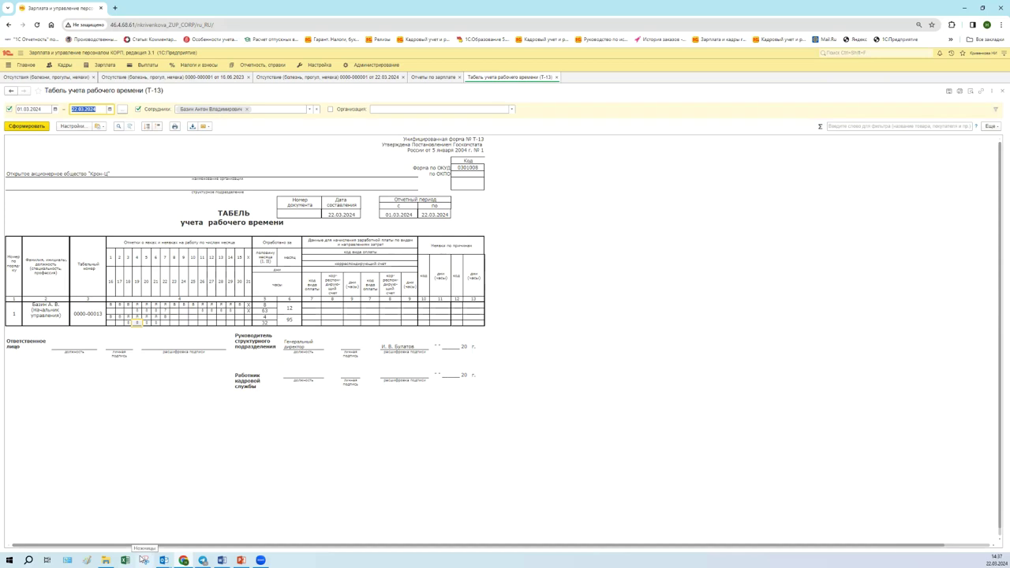
{"action": "left_click", "coordinate": [557, 76]}
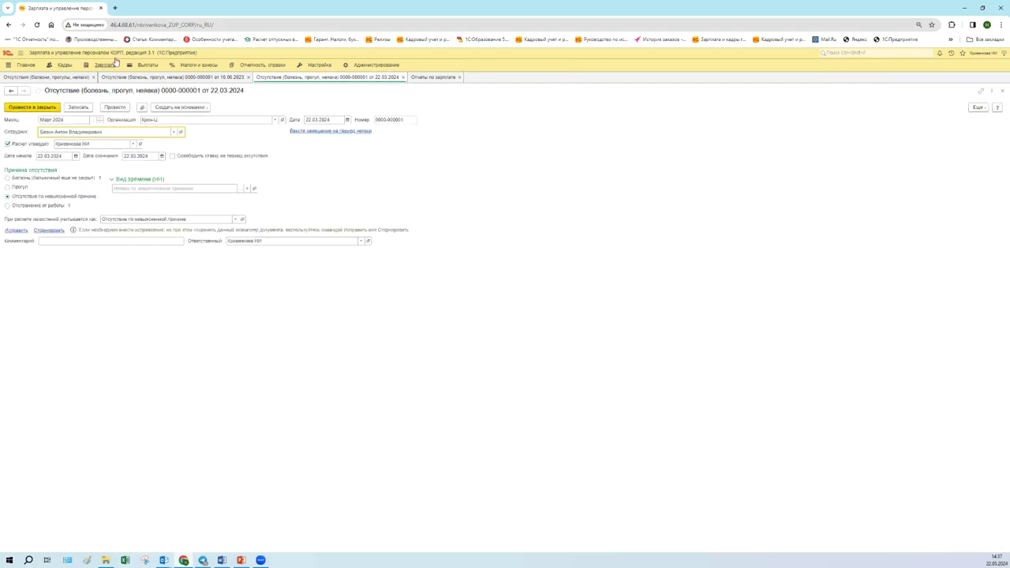
{"action": "left_click", "coordinate": [105, 64]}
{"action": "left_click", "coordinate": [38, 108]}
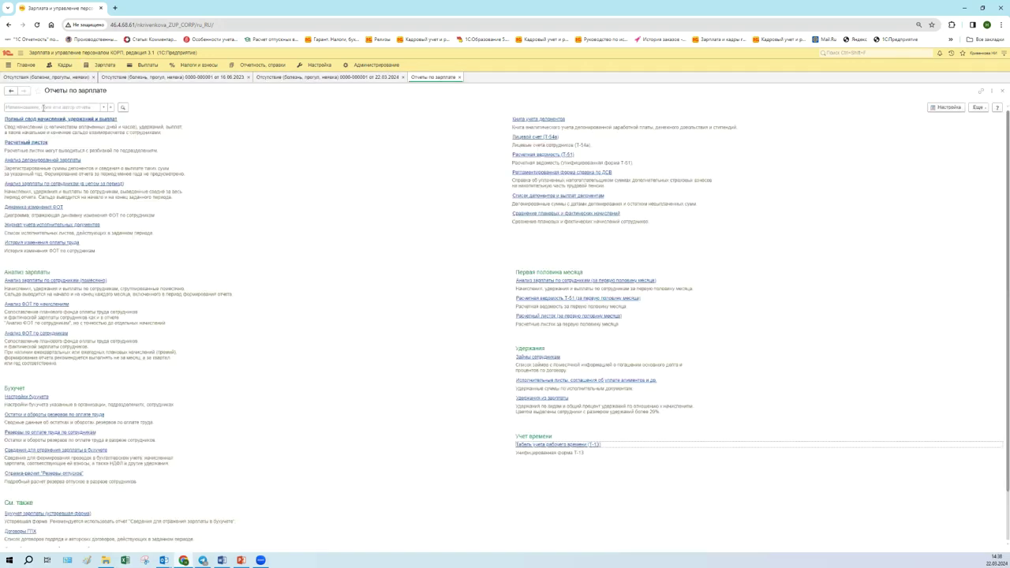
{"action": "left_click", "coordinate": [555, 445]}
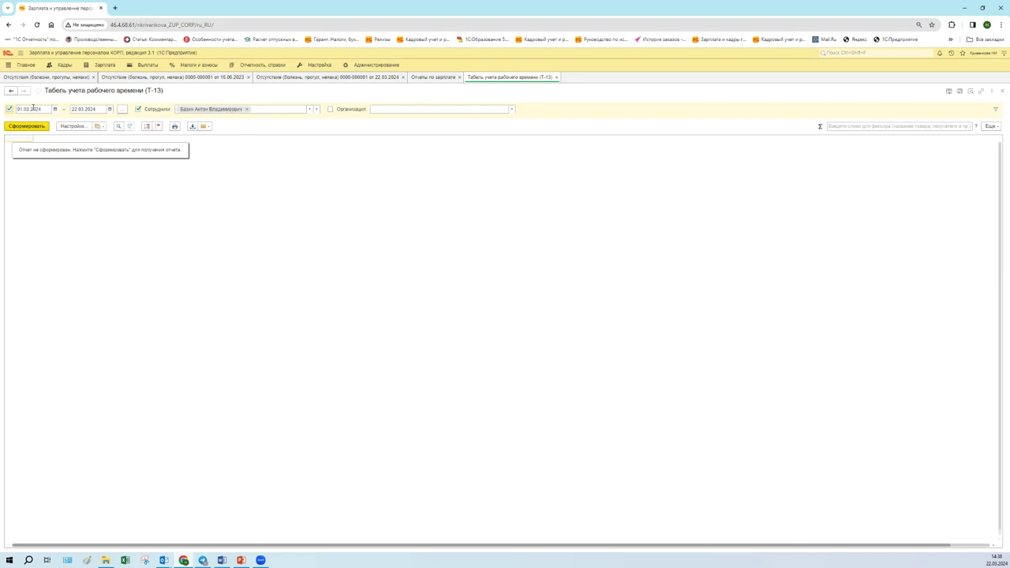
- Set the period end to 31.03.2024, generate the T-13 timesheet, and inspect the day 7 entry
{"action": "left_click", "coordinate": [100, 109]}
{"action": "left_click", "coordinate": [110, 109]}
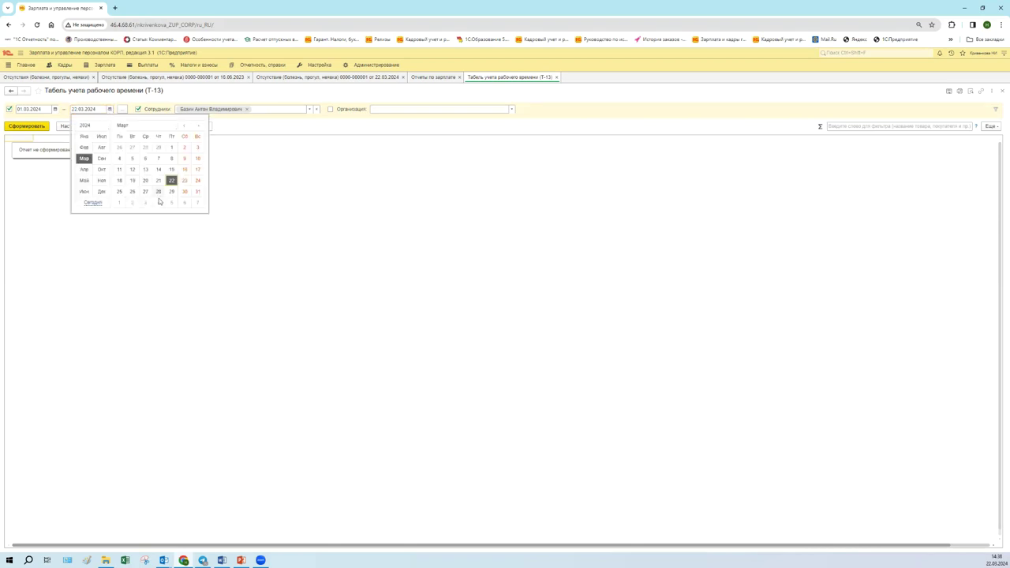
{"action": "left_click", "coordinate": [198, 193]}
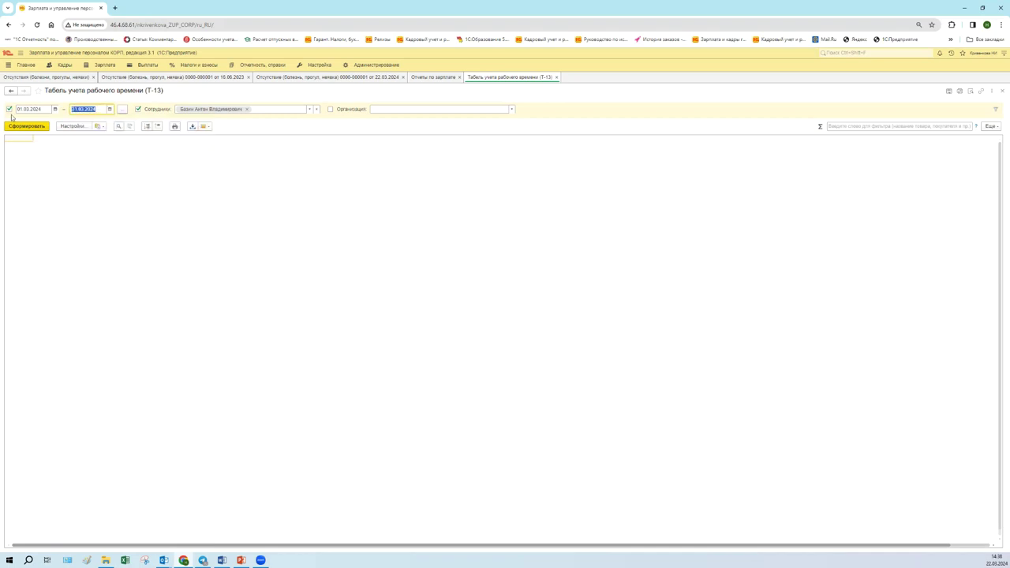
{"action": "left_click", "coordinate": [35, 127]}
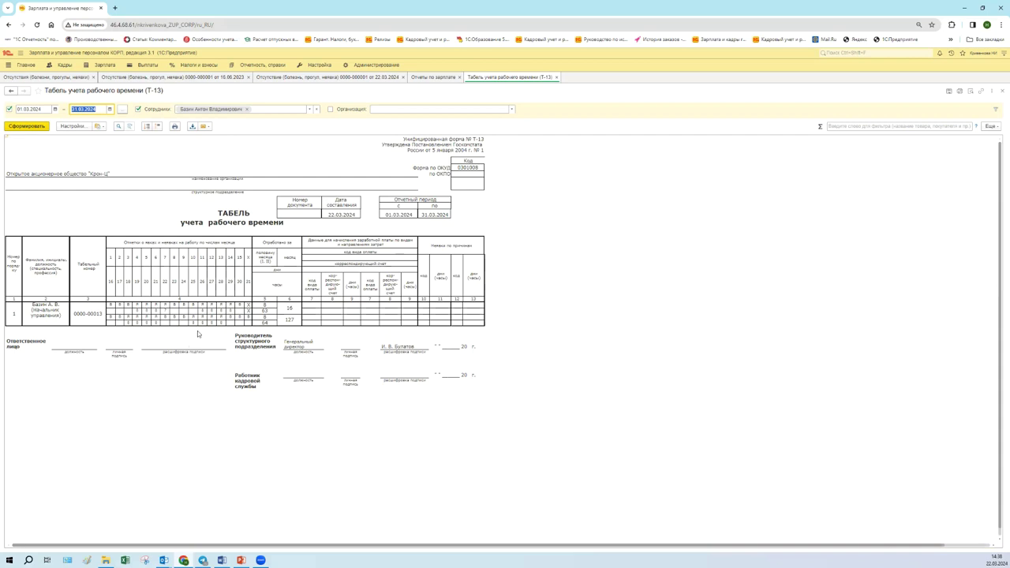
{"action": "left_click", "coordinate": [240, 316]}
{"action": "left_click", "coordinate": [164, 316]}
- Close the 16.06.2023 absence document tab, review the Отсутствия list, and return to the Т-13 timesheet
{"action": "left_click", "coordinate": [283, 78]}
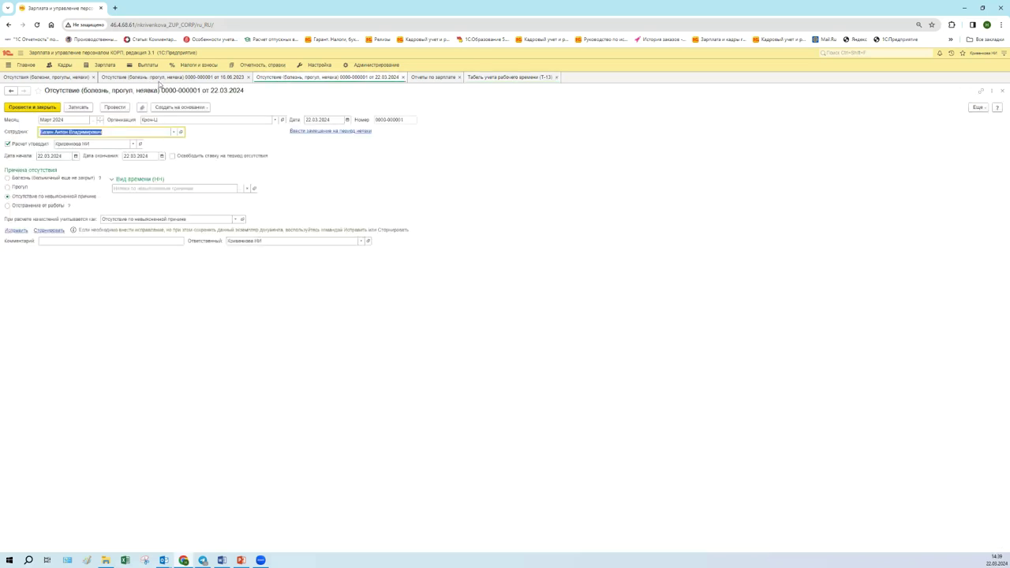
{"action": "left_click", "coordinate": [128, 78]}
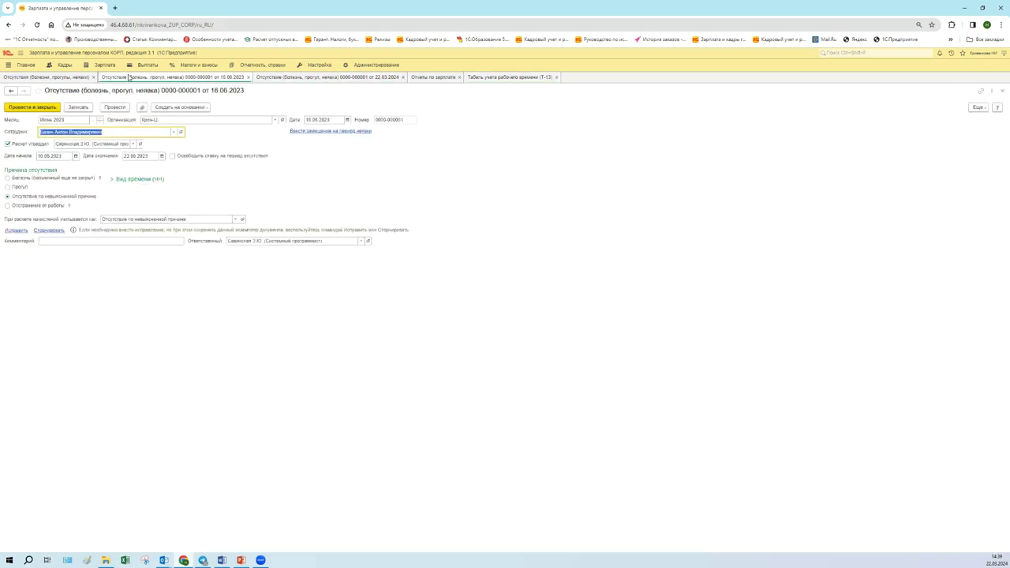
{"action": "left_click", "coordinate": [248, 78]}
{"action": "left_click", "coordinate": [75, 78]}
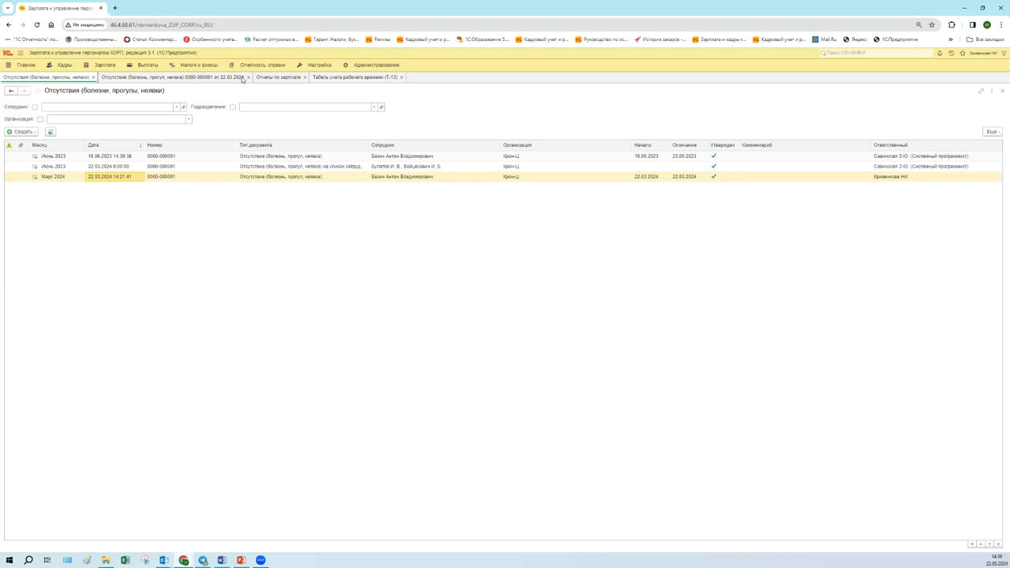
{"action": "left_click", "coordinate": [330, 79]}
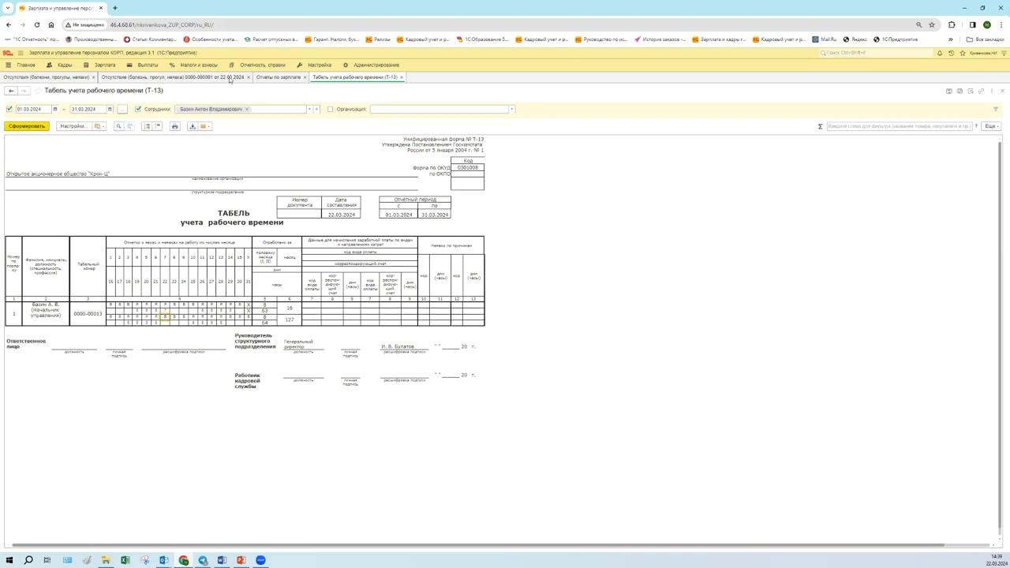
- Unpost the 22.03.2024 absence document with Отменить проведение, then return to the Т-13 timesheet
{"action": "left_click", "coordinate": [229, 79]}
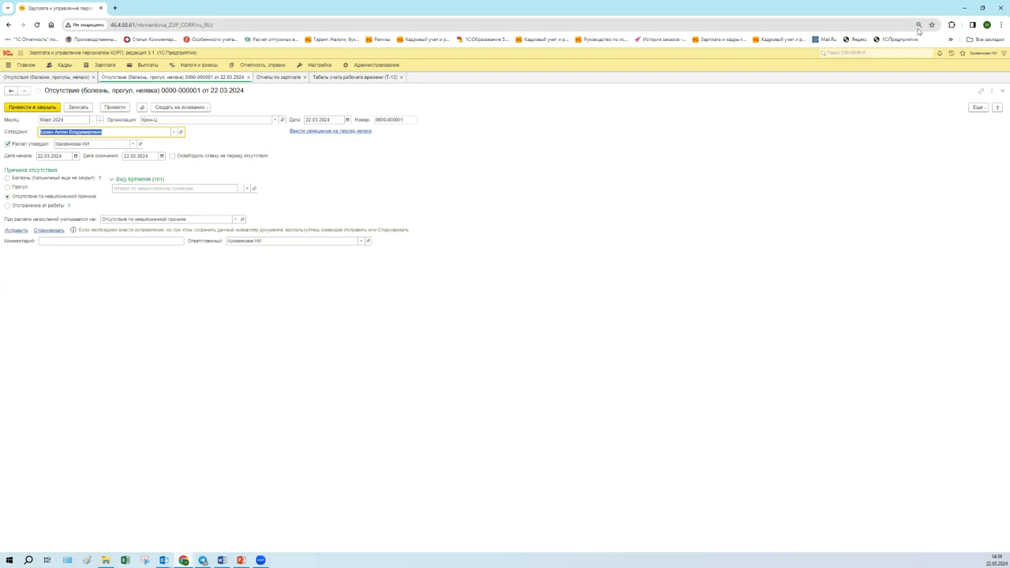
{"action": "left_click", "coordinate": [977, 106]}
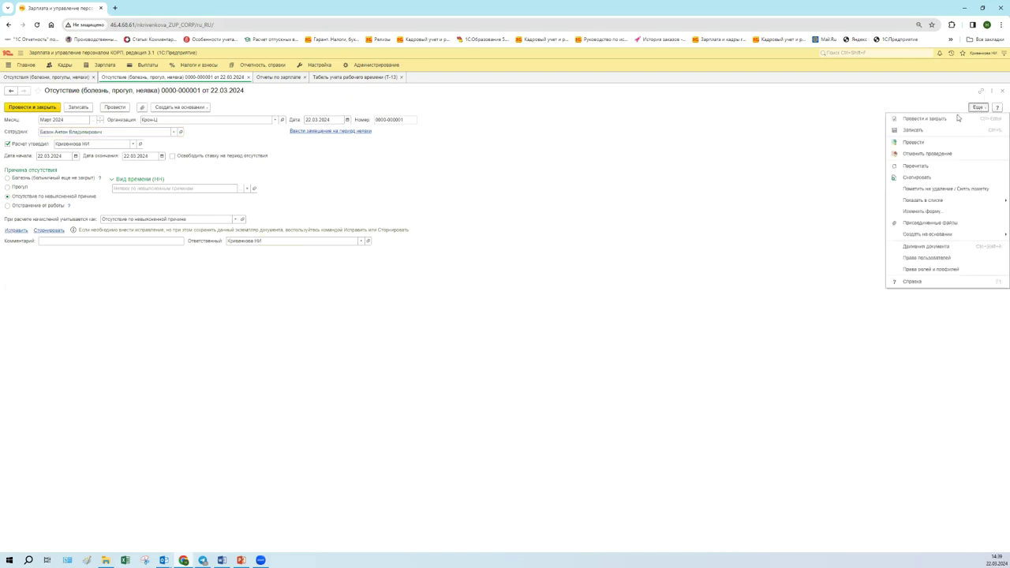
{"action": "left_click", "coordinate": [927, 154]}
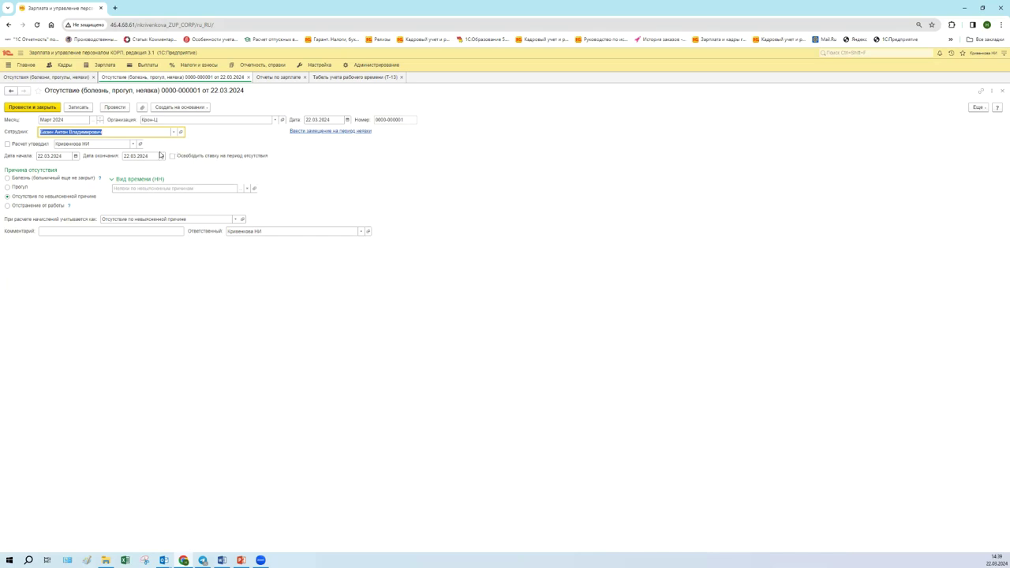
{"action": "left_click", "coordinate": [352, 78]}
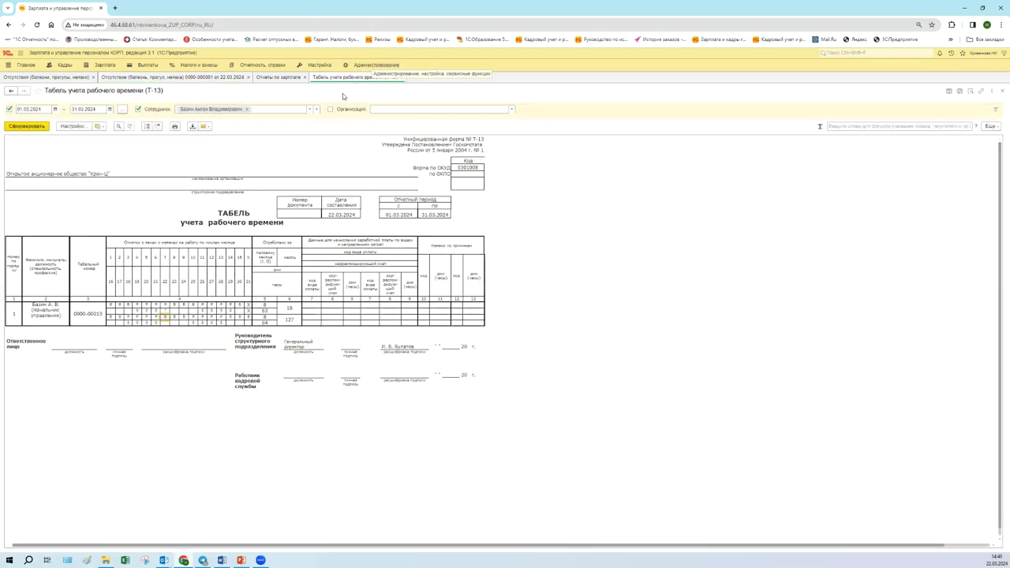
- Repost the 22.03.2024 absence document, dismiss the error, tick Расчет утвердил, and return to Т-13
{"action": "left_click", "coordinate": [230, 77]}
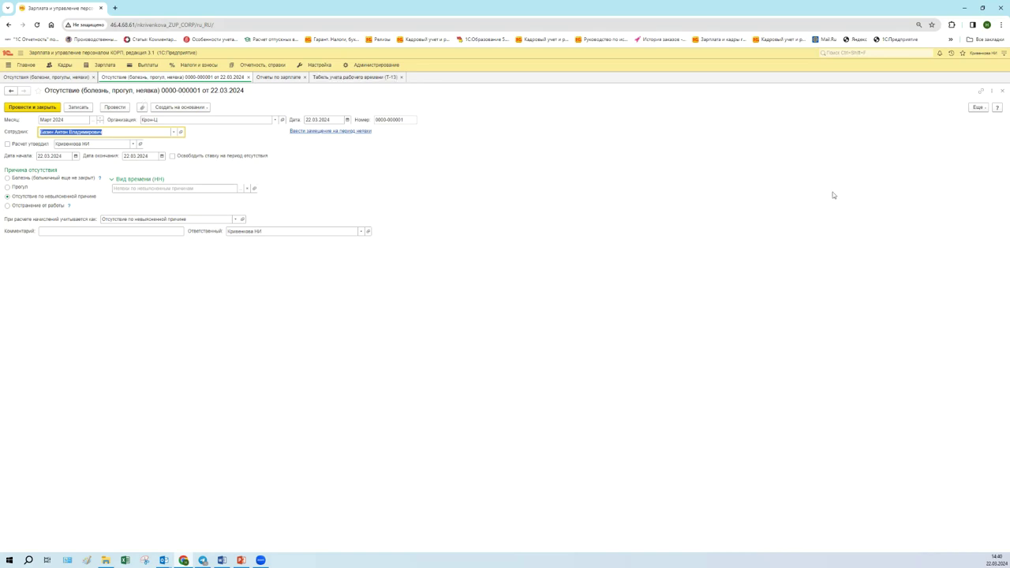
{"action": "left_click", "coordinate": [978, 106]}
{"action": "left_click", "coordinate": [934, 141]}
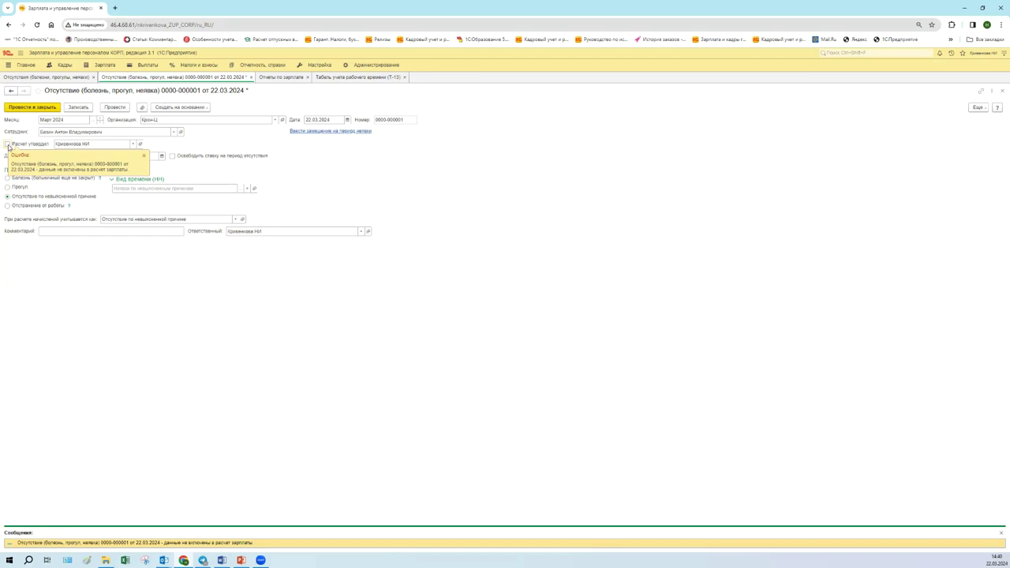
{"action": "left_click", "coordinate": [8, 145]}
{"action": "left_click", "coordinate": [7, 146]}
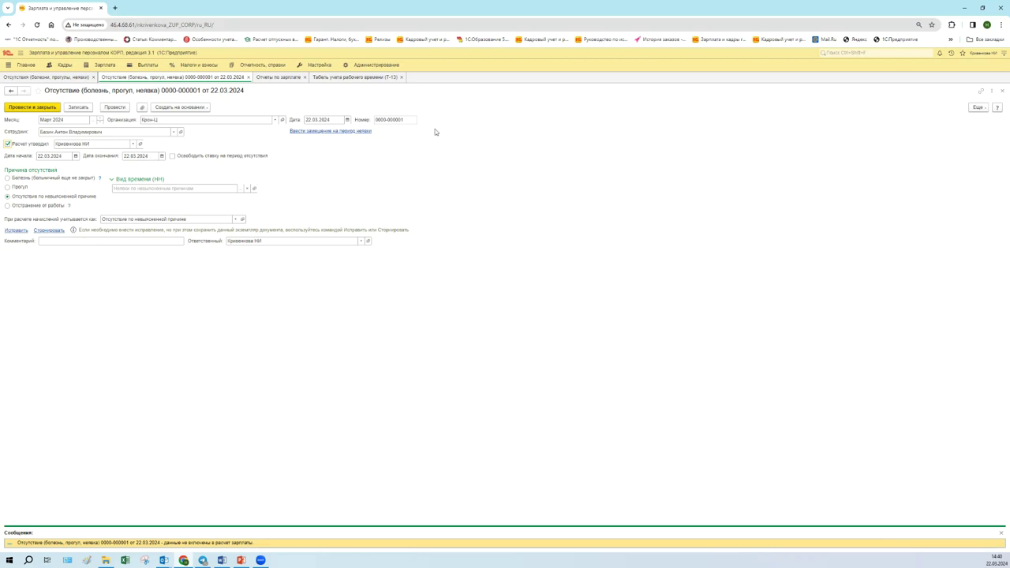
{"action": "left_click", "coordinate": [373, 78]}
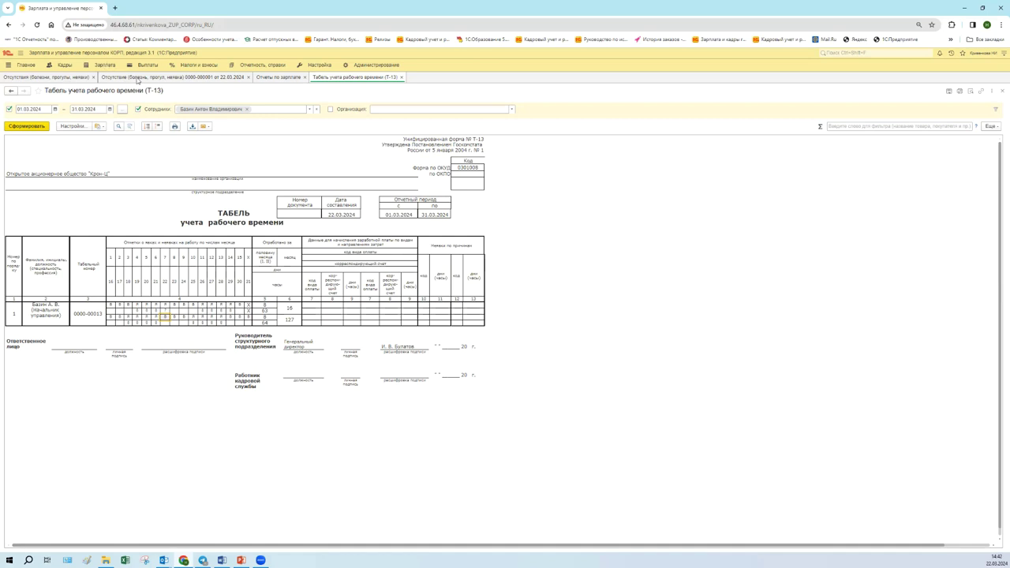
{"action": "left_click", "coordinate": [136, 78]}
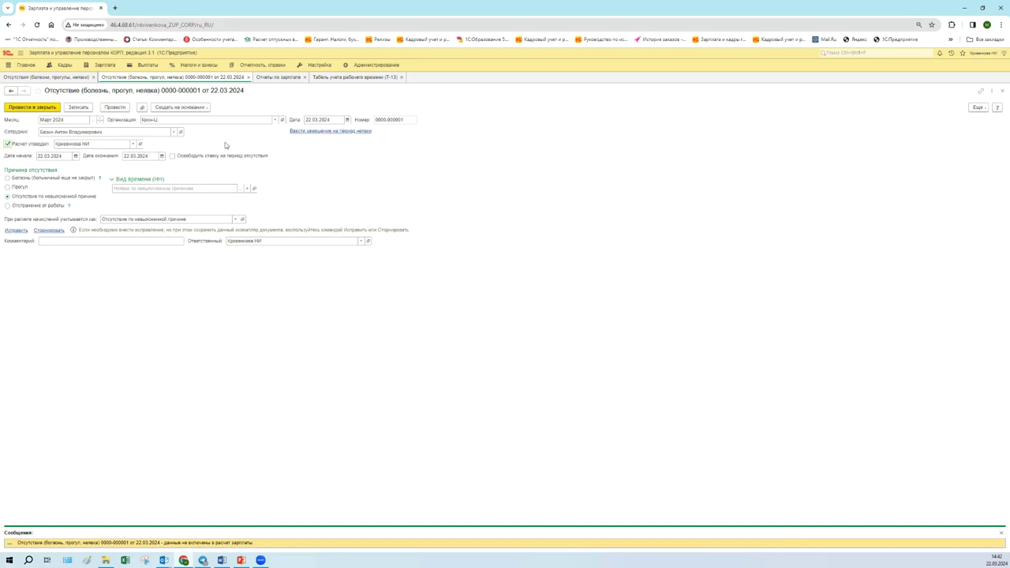
{"action": "left_click", "coordinate": [343, 79]}
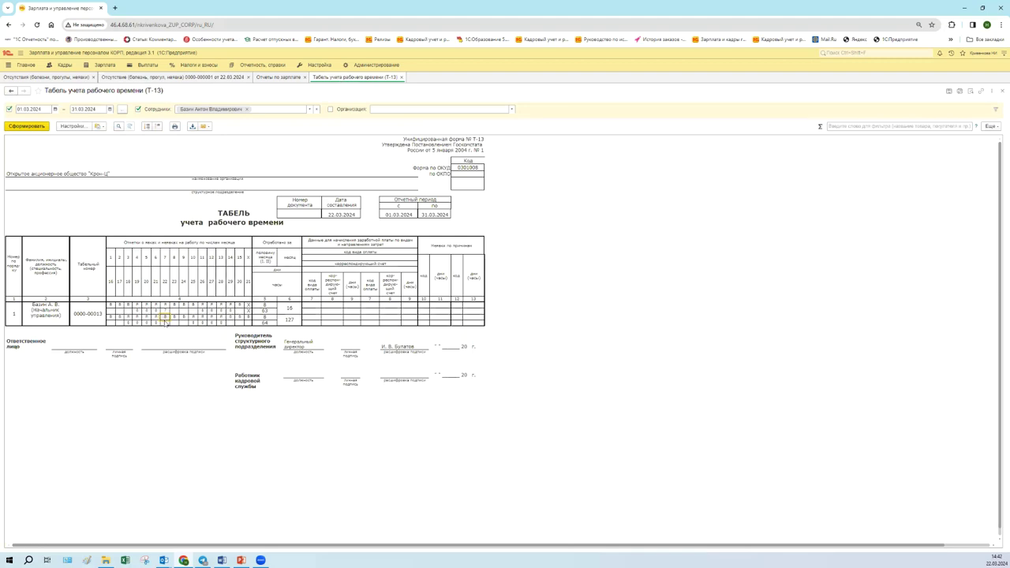
{"action": "left_click", "coordinate": [224, 78]}
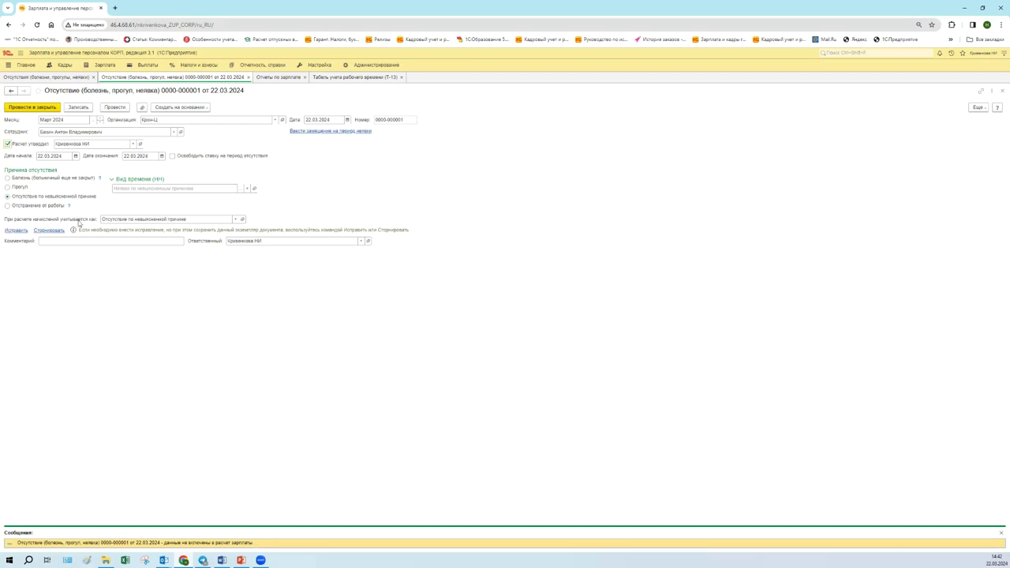
{"action": "left_click", "coordinate": [8, 179]}
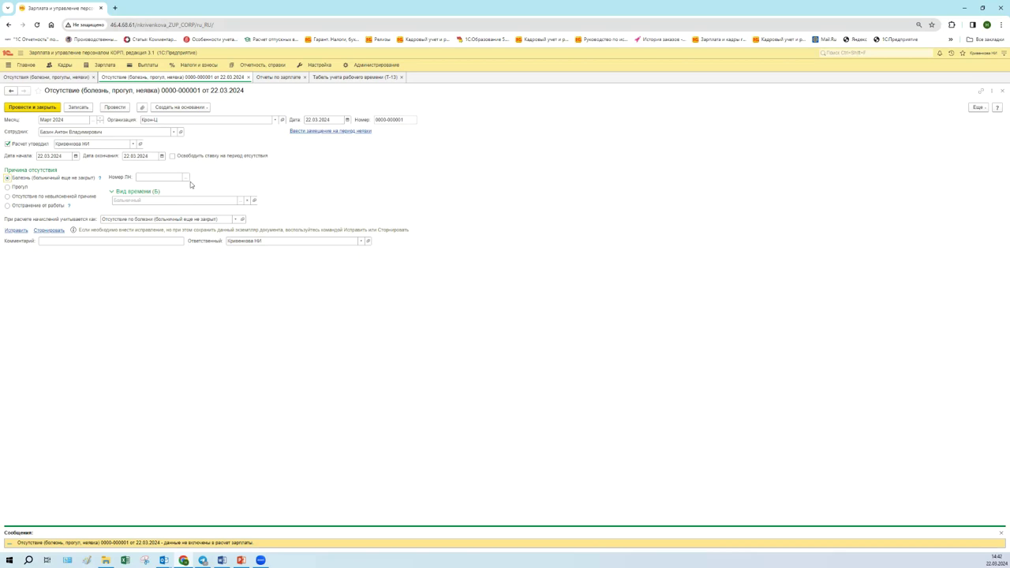
{"action": "left_click", "coordinate": [114, 108]}
{"action": "left_click", "coordinate": [350, 78]}
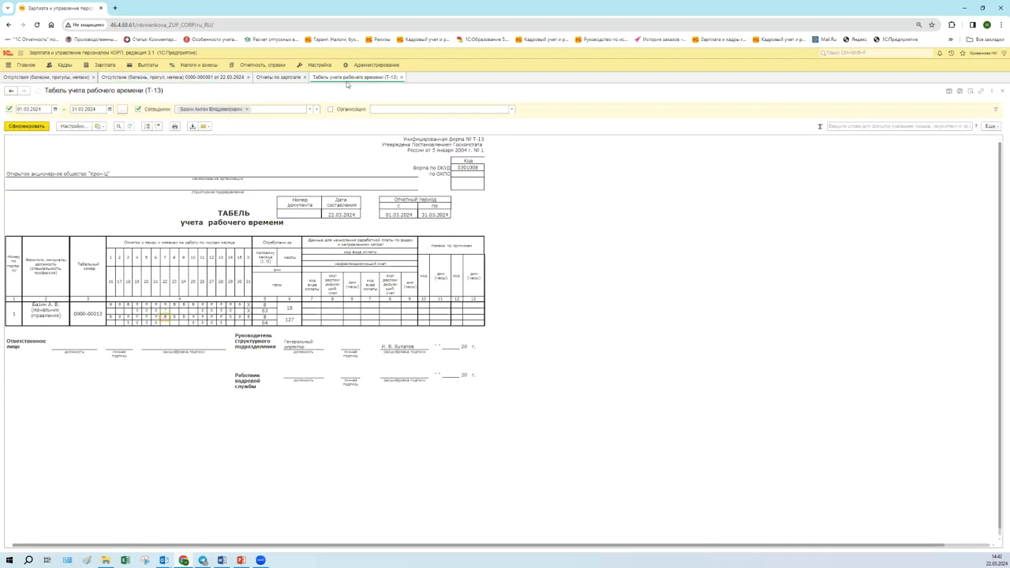
{"action": "left_click", "coordinate": [39, 128]}
{"action": "left_click", "coordinate": [26, 126]}
{"action": "left_click", "coordinate": [223, 78]}
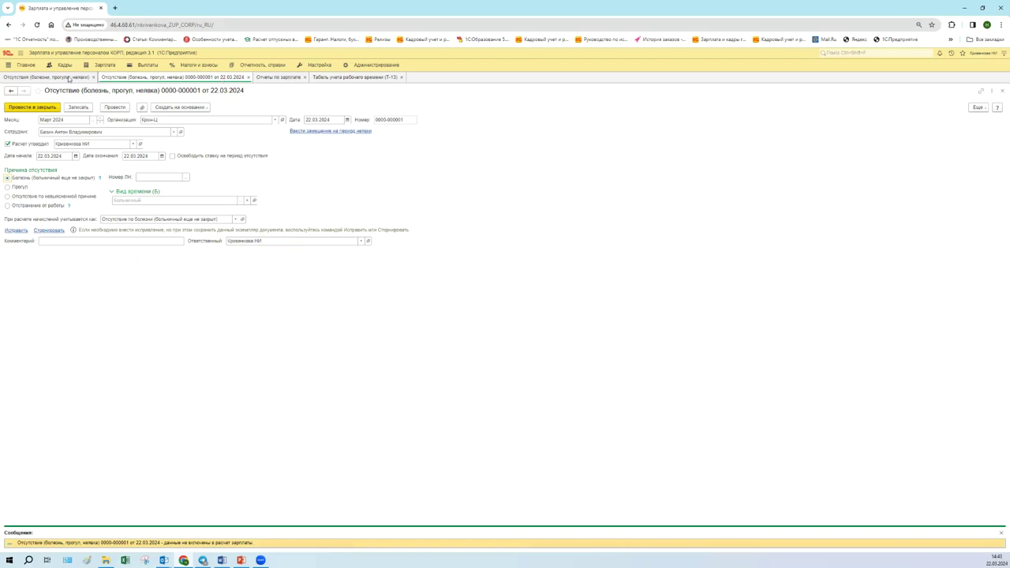
- Copy the Март 2024 absence from the Отсутствия list into a new absence document
{"action": "left_click", "coordinate": [69, 79]}
{"action": "right_click", "coordinate": [132, 174]}
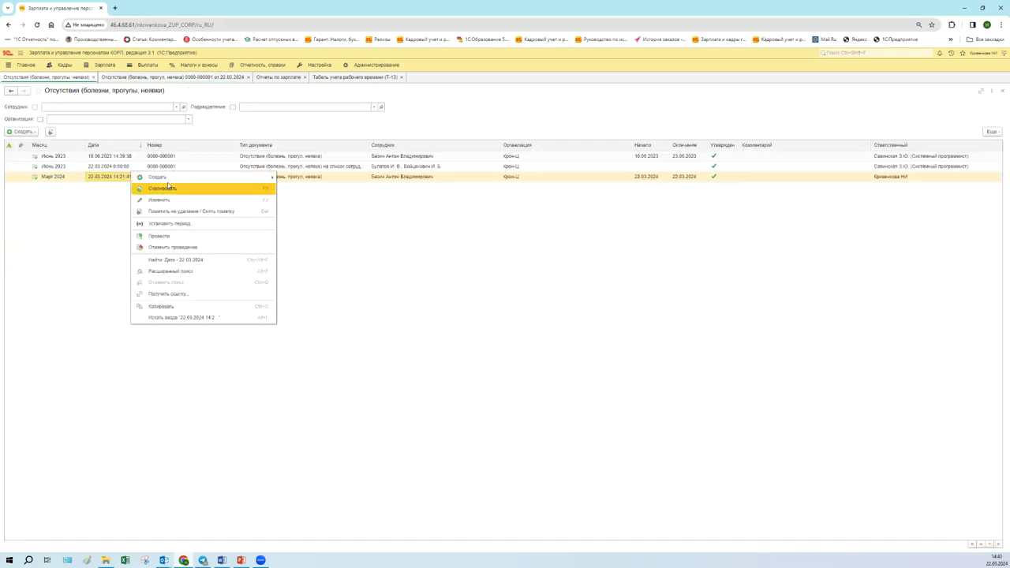
{"action": "left_click", "coordinate": [167, 187]}
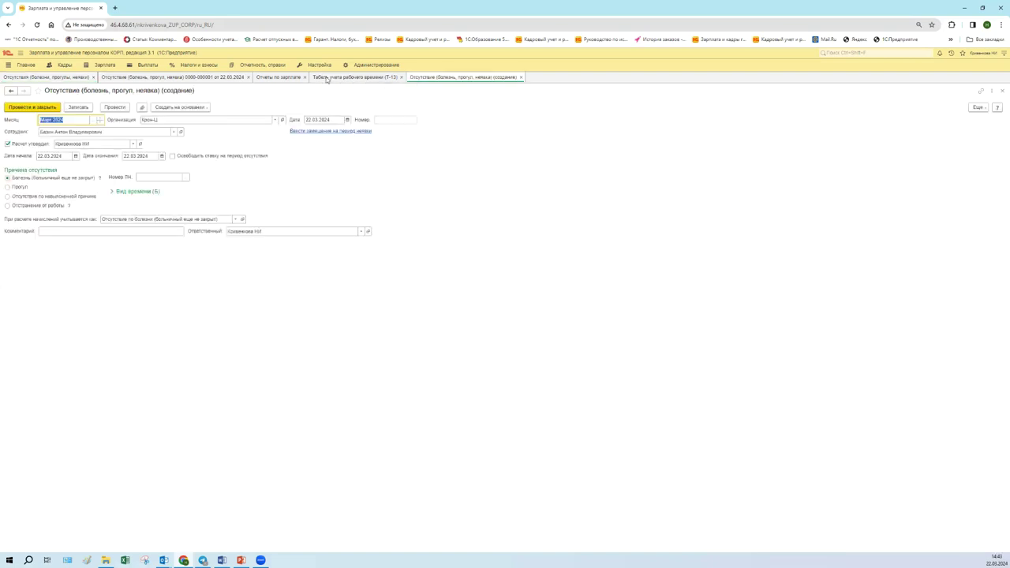
{"action": "left_click", "coordinate": [327, 78]}
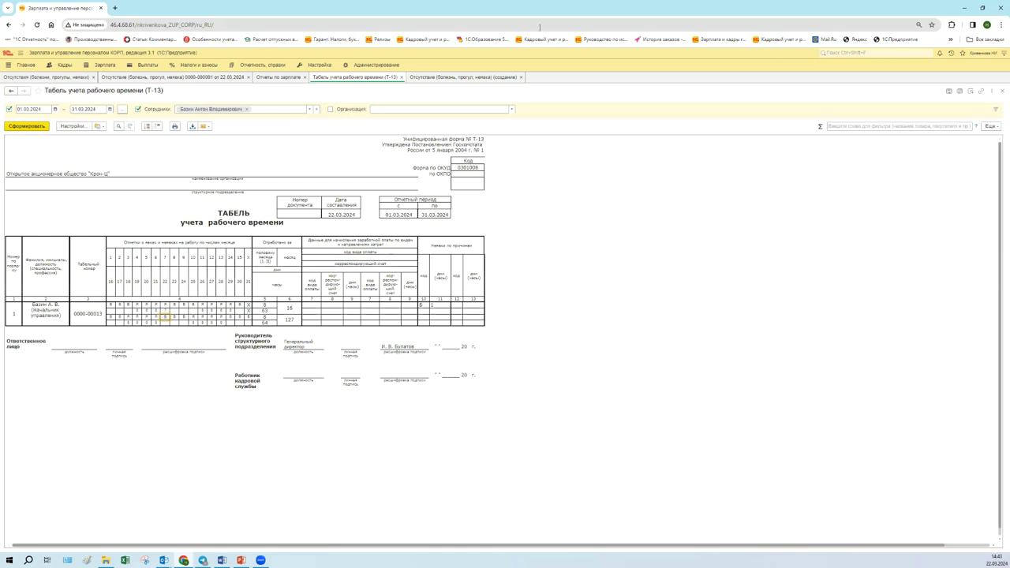
{"action": "left_click", "coordinate": [502, 78]}
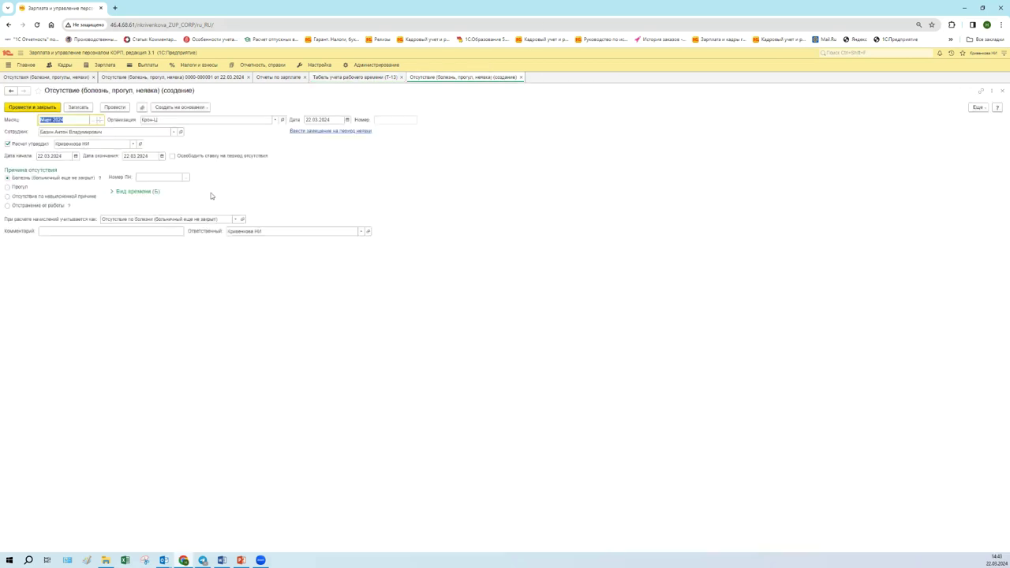
- Set the new absence to unexplained absence starting 25.03.2024, then post and close it
{"action": "left_click", "coordinate": [63, 197]}
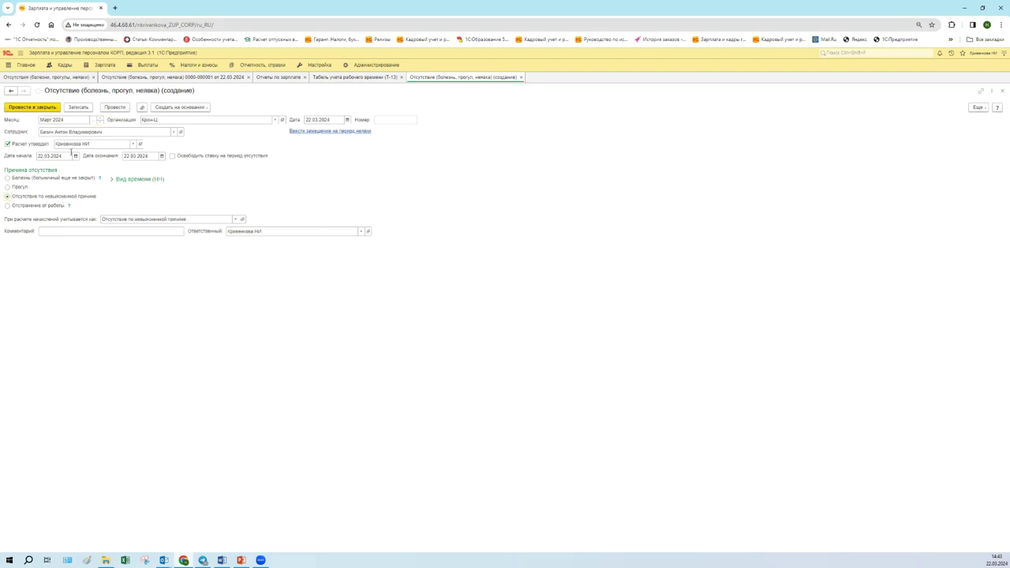
{"action": "left_click", "coordinate": [71, 157]}
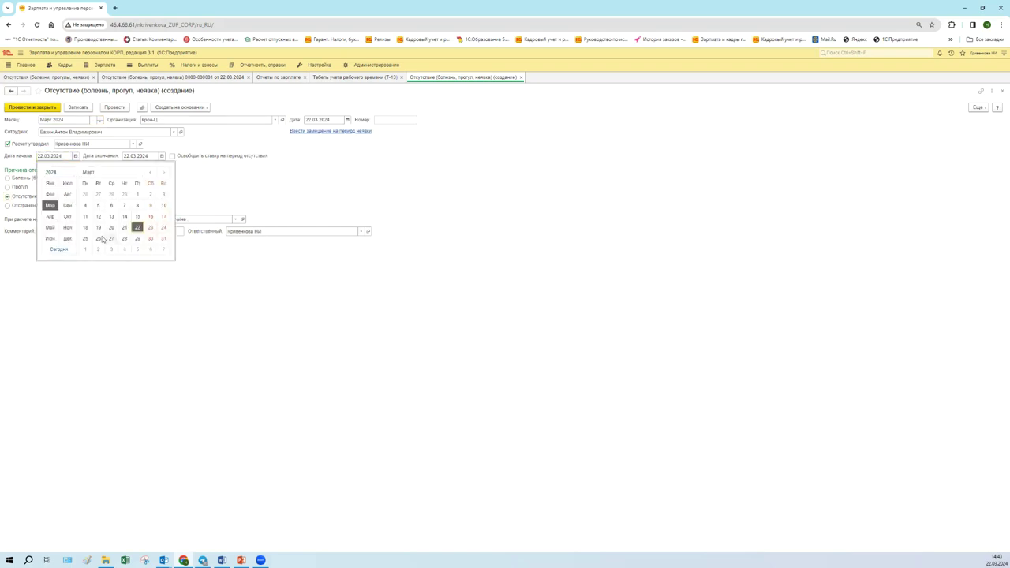
{"action": "left_click", "coordinate": [85, 239]}
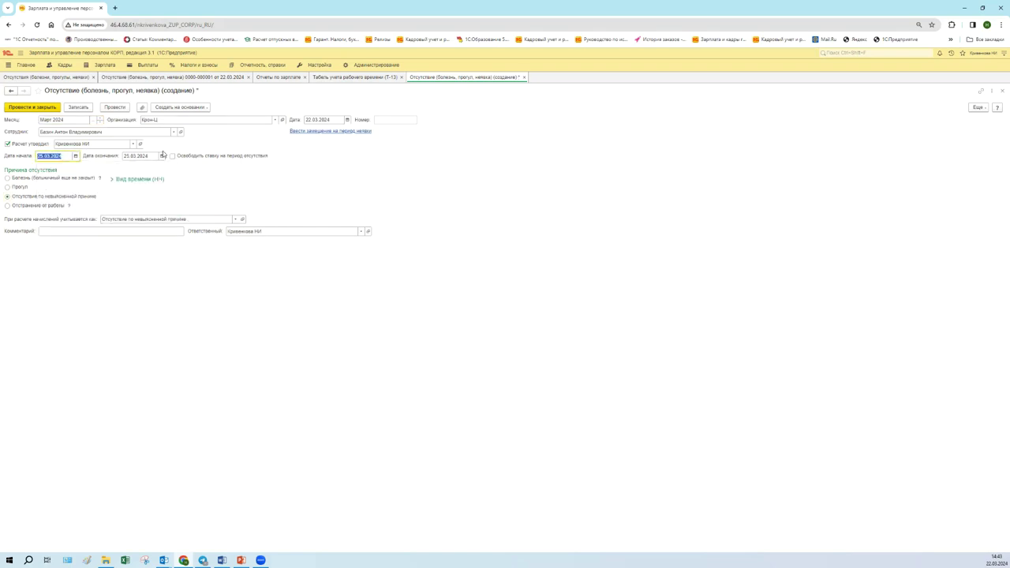
{"action": "left_click", "coordinate": [40, 107]}
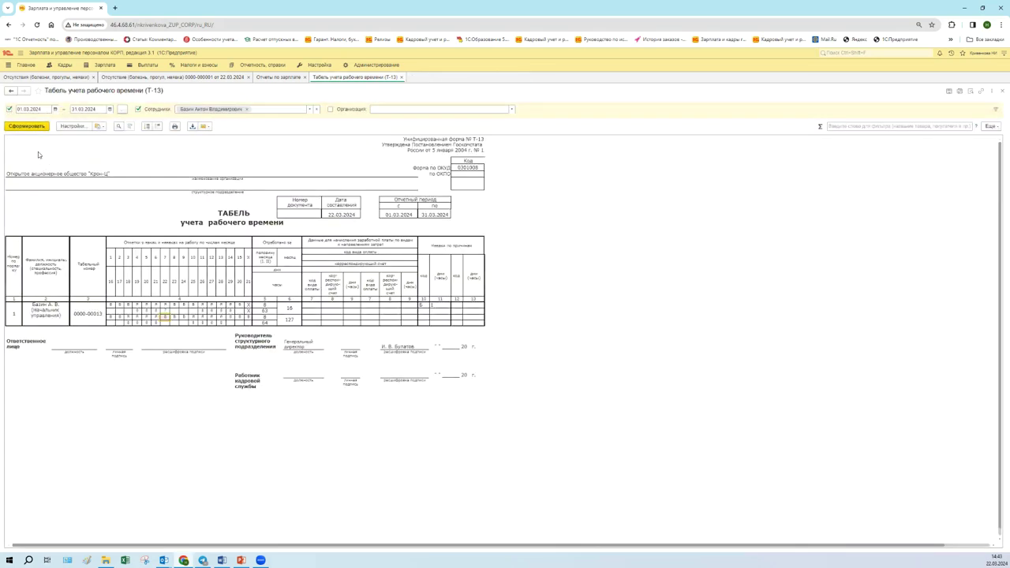
{"action": "left_click", "coordinate": [43, 126]}
{"action": "left_click", "coordinate": [42, 126]}
{"action": "left_click", "coordinate": [194, 316]}
{"action": "left_click", "coordinate": [166, 78]}
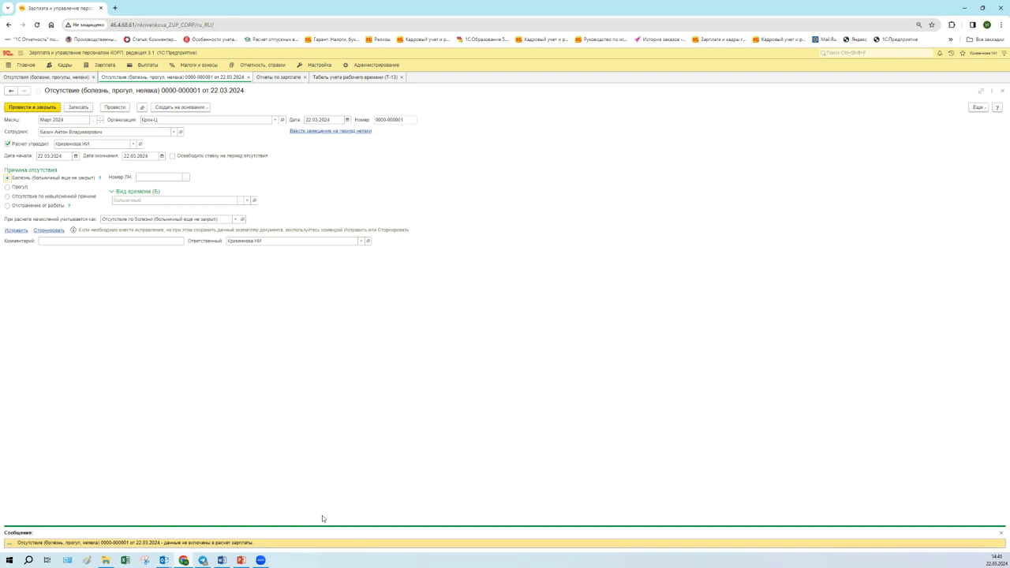
- Inspect a day code cell in the employee's row of the T-13 timesheet
{"action": "left_click", "coordinate": [371, 77]}
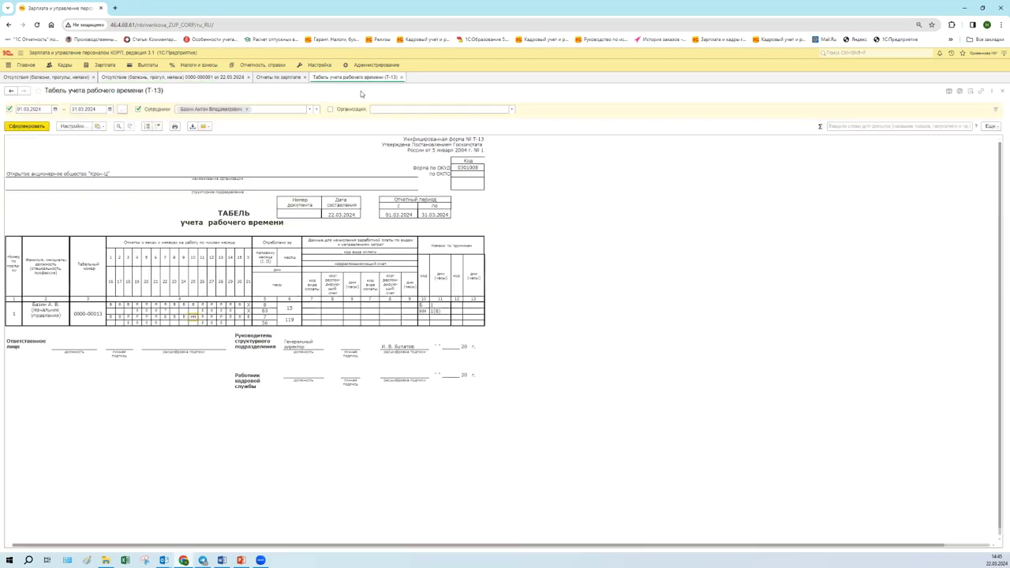
{"action": "left_click", "coordinate": [165, 317]}
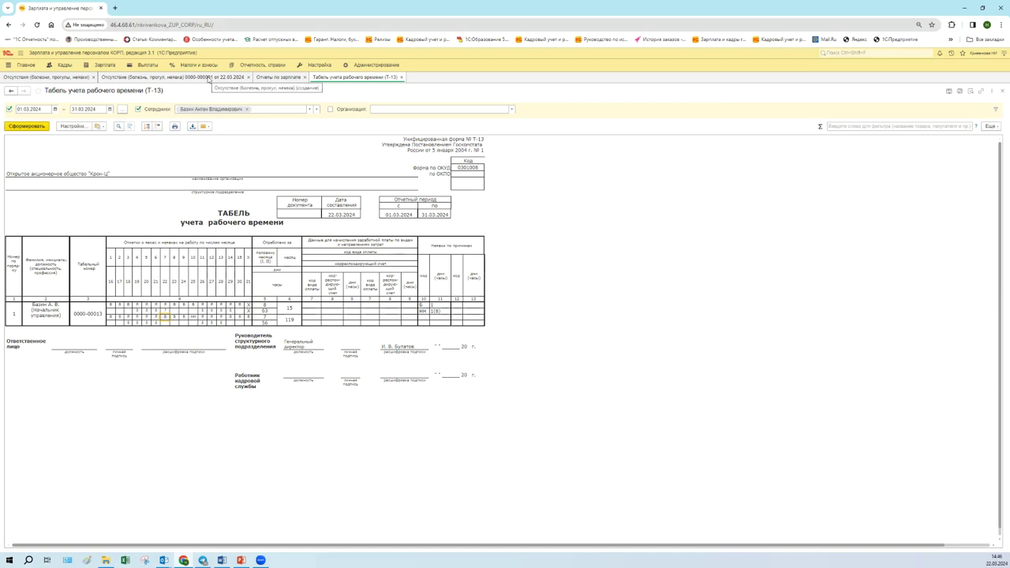
{"action": "left_click", "coordinate": [209, 77]}
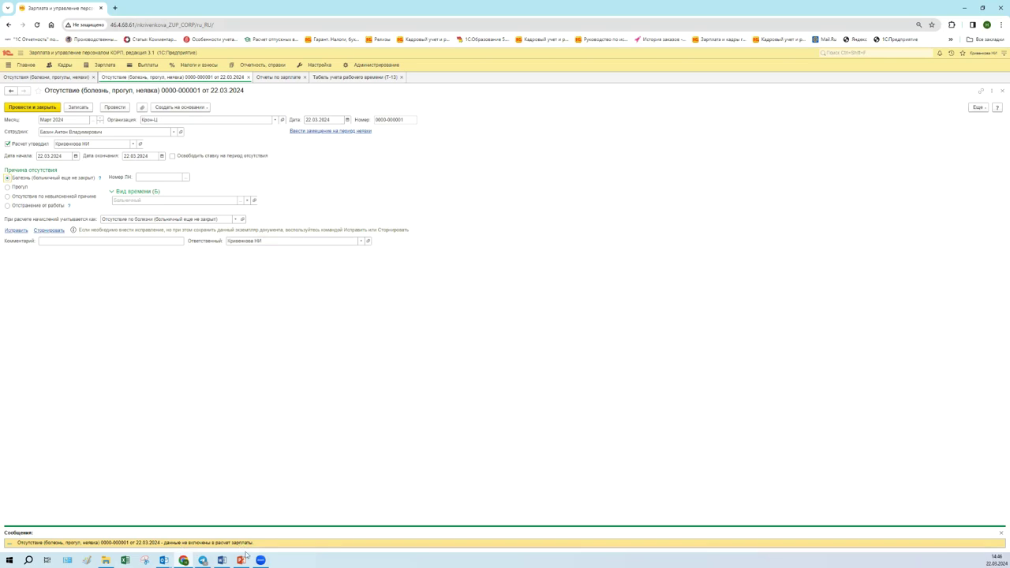
{"action": "left_click", "coordinate": [1000, 534]}
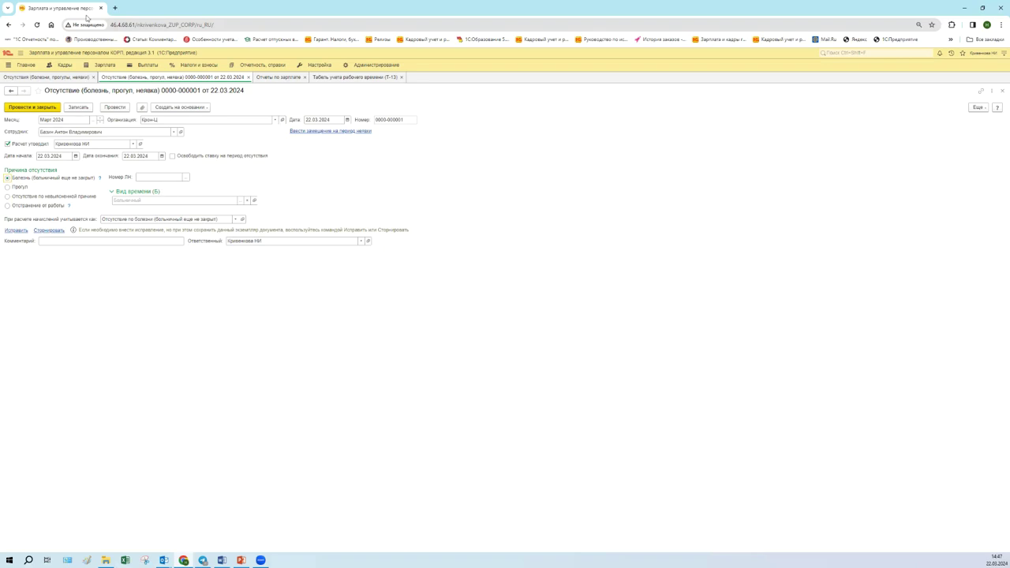
- Show the Зарплата panel, close it again, and switch to the Табель учета рабочего времени (Т-13) report
{"action": "left_click", "coordinate": [102, 66]}
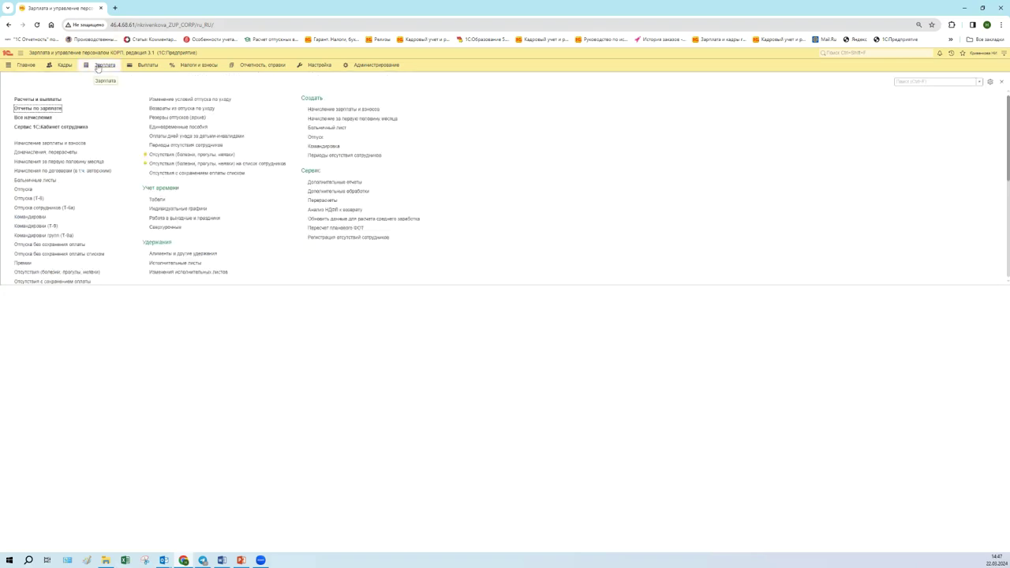
{"action": "left_click", "coordinate": [150, 329]}
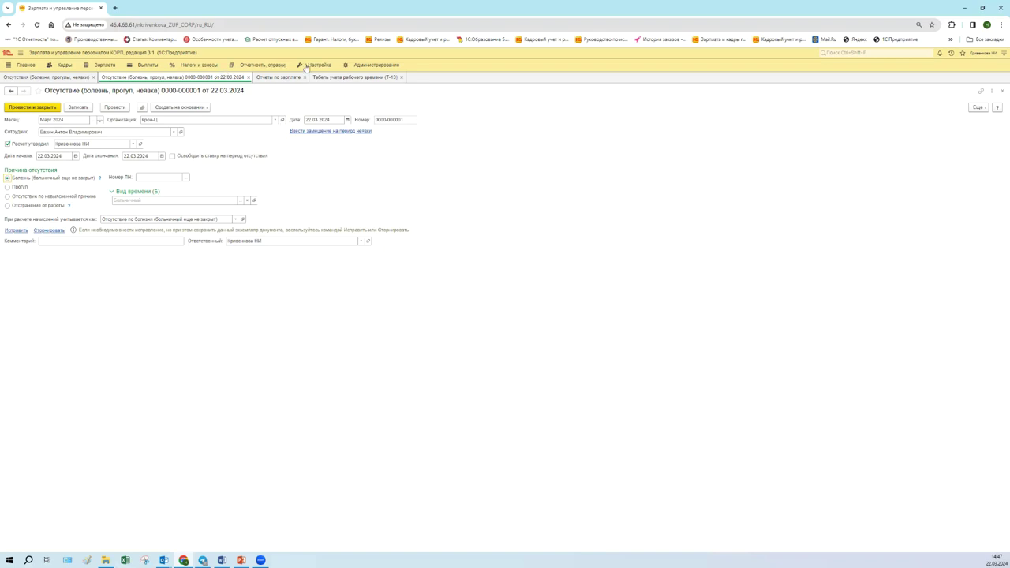
{"action": "left_click", "coordinate": [321, 78]}
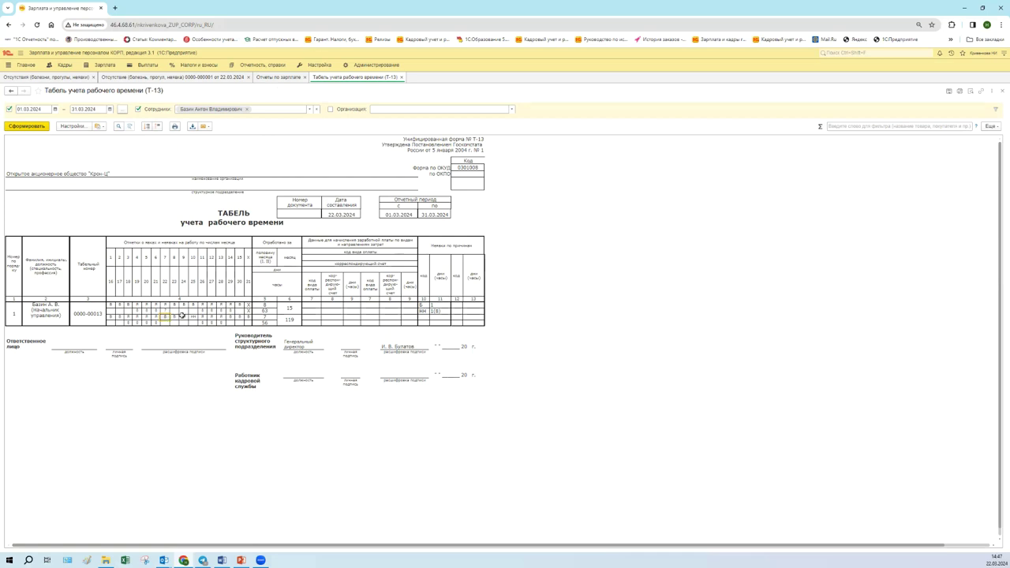
{"action": "left_click", "coordinate": [167, 79]}
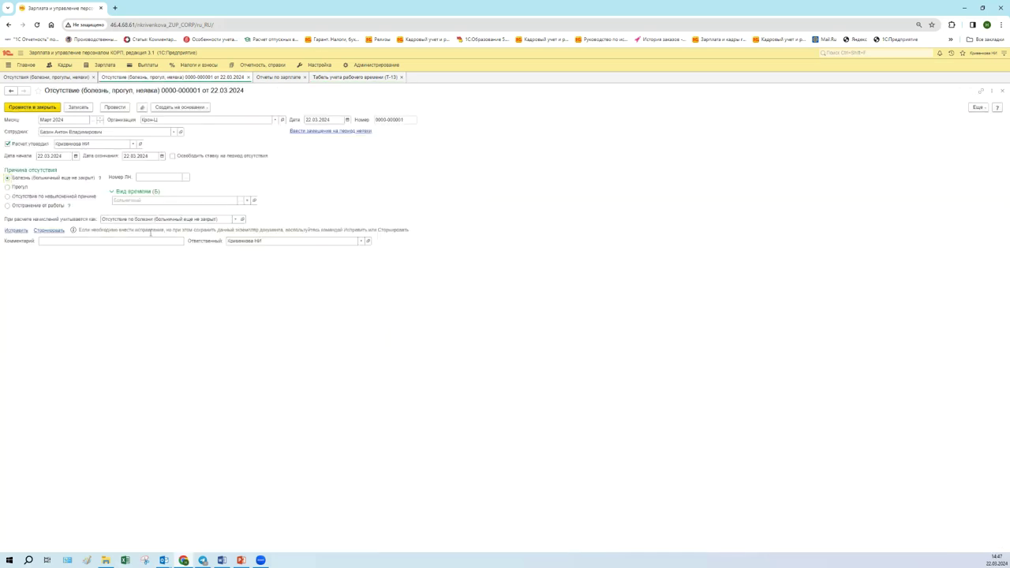
{"action": "left_click", "coordinate": [164, 156]}
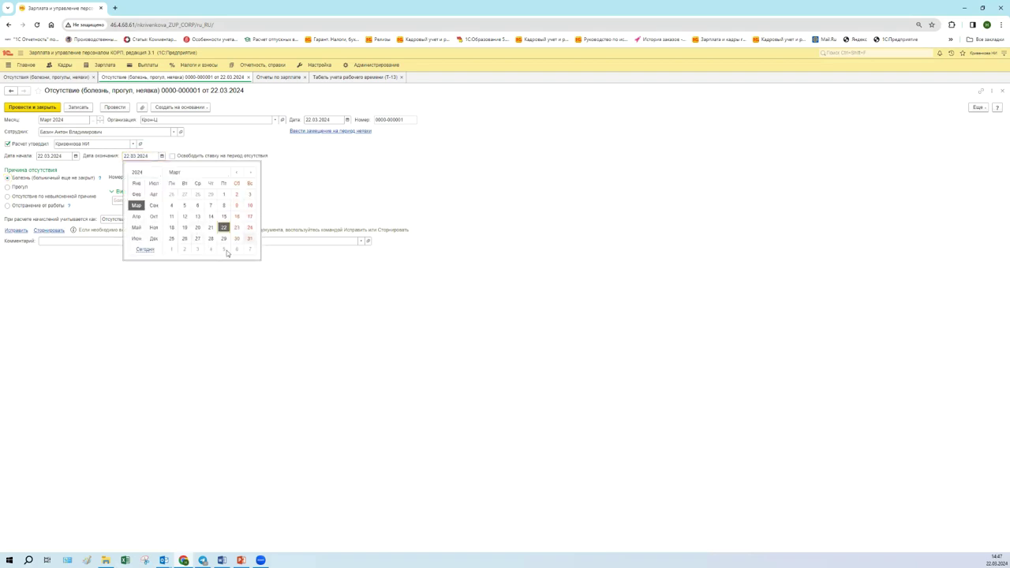
{"action": "left_click", "coordinate": [169, 239]}
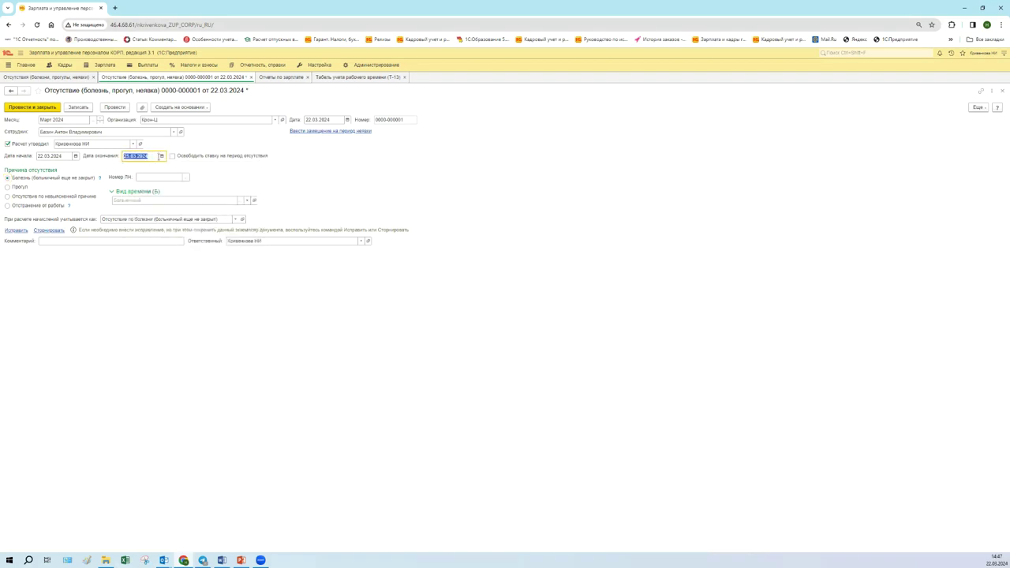
{"action": "left_click", "coordinate": [56, 108]}
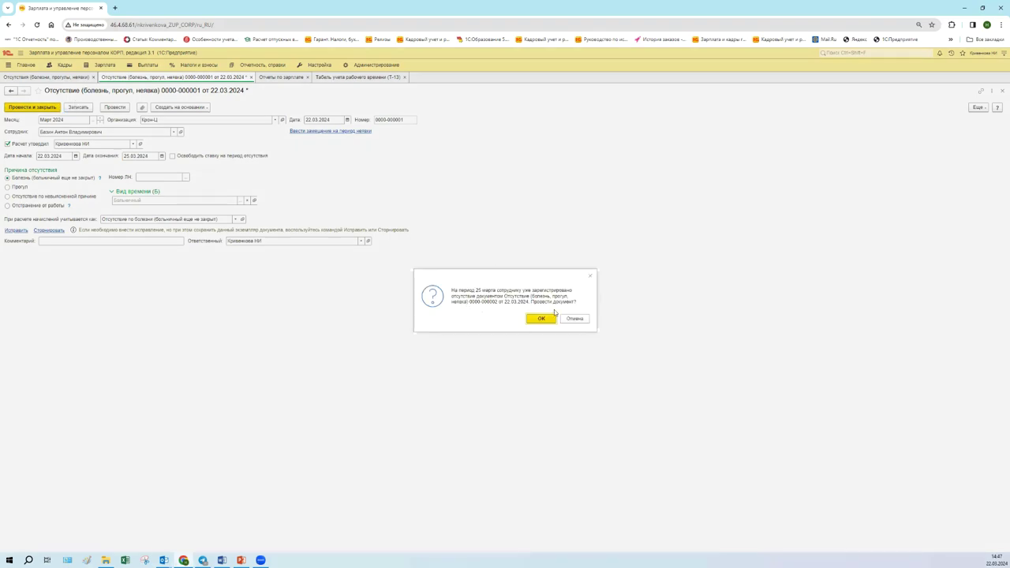
{"action": "left_click", "coordinate": [576, 319]}
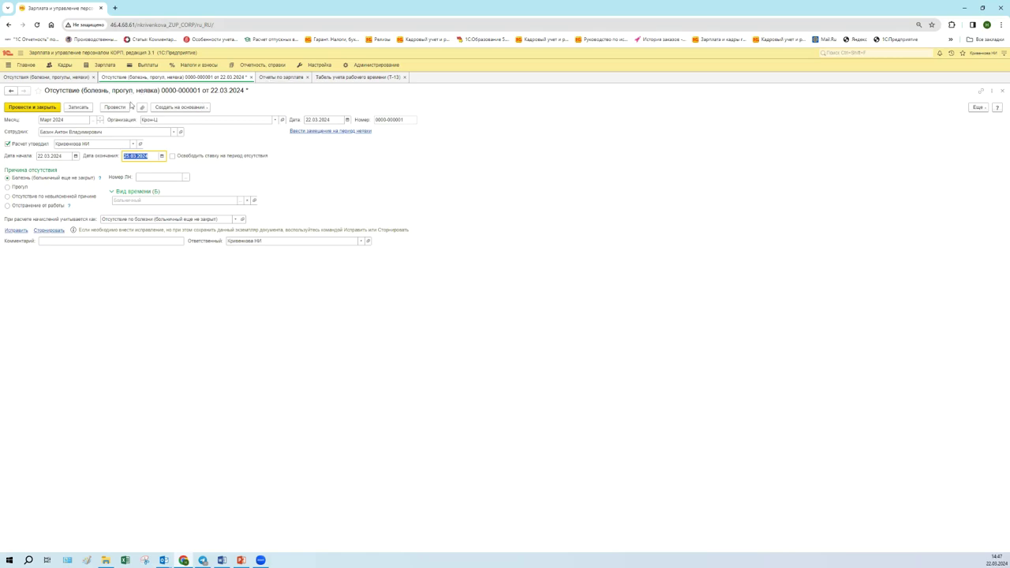
{"action": "left_click", "coordinate": [116, 107]}
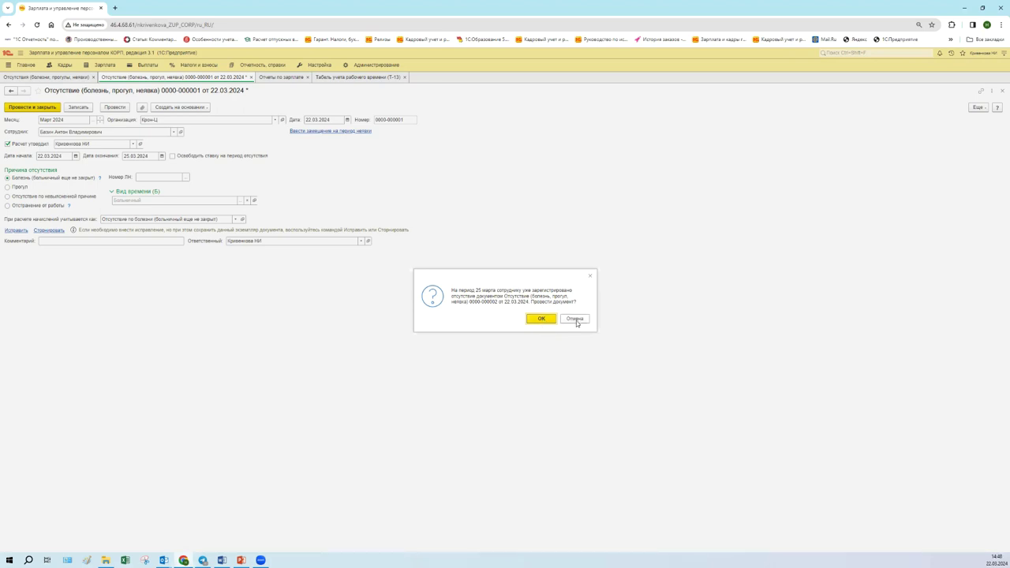
{"action": "left_click", "coordinate": [575, 318]}
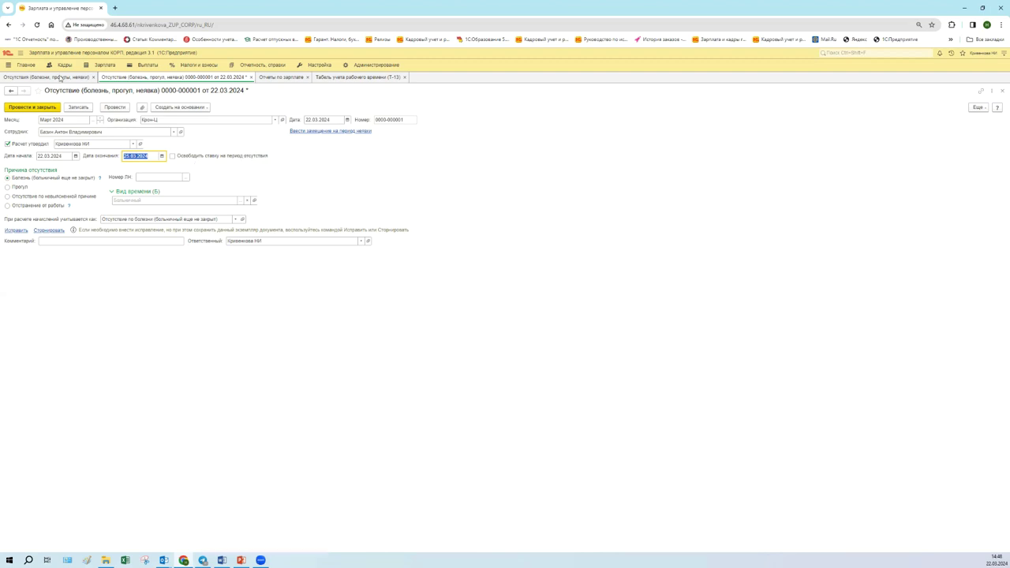
{"action": "left_click", "coordinate": [60, 77]}
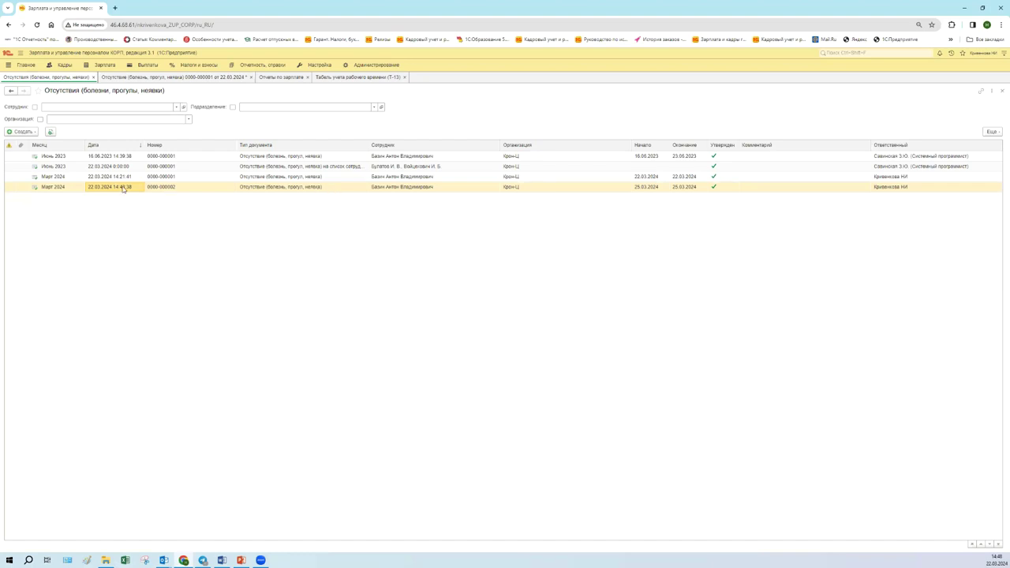
{"action": "right_click", "coordinate": [680, 188]}
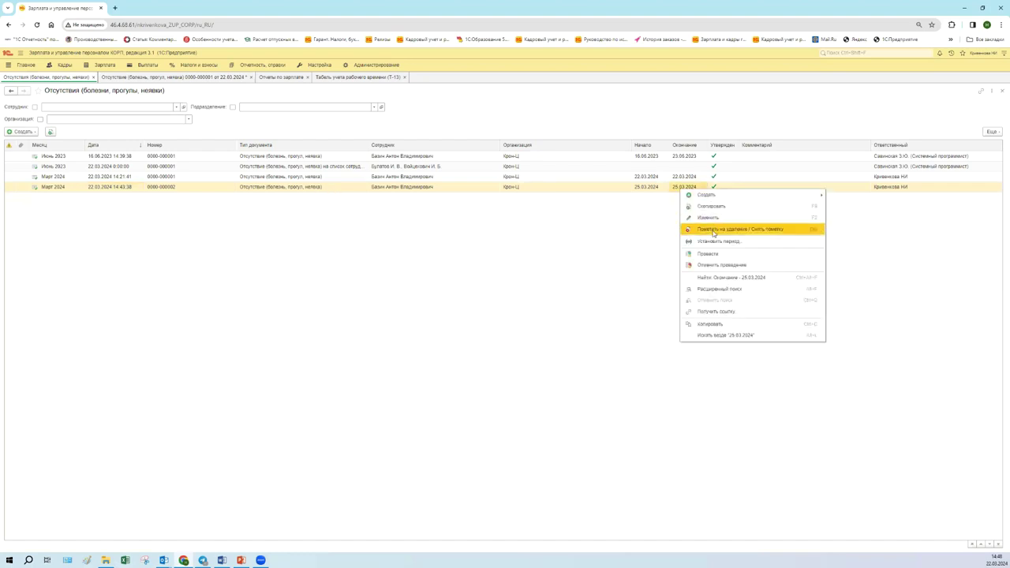
{"action": "left_click", "coordinate": [718, 265]}
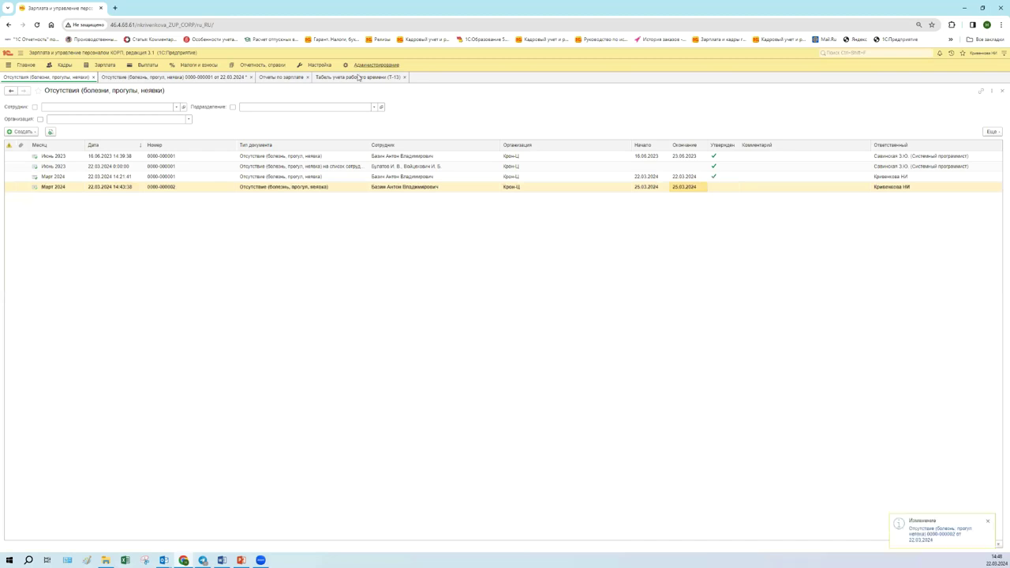
{"action": "left_click", "coordinate": [214, 77]}
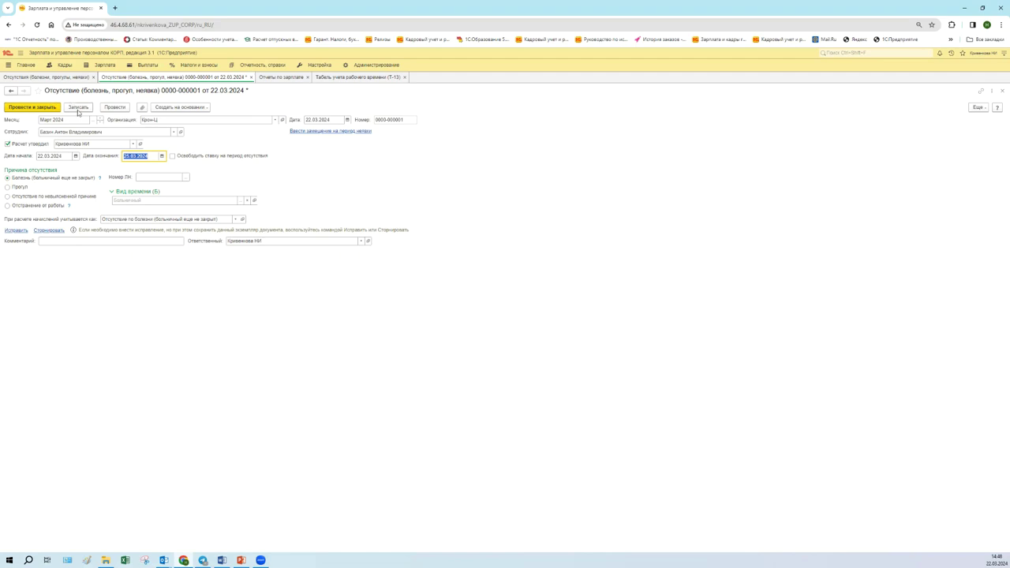
{"action": "left_click", "coordinate": [116, 109]}
{"action": "left_click", "coordinate": [979, 108]}
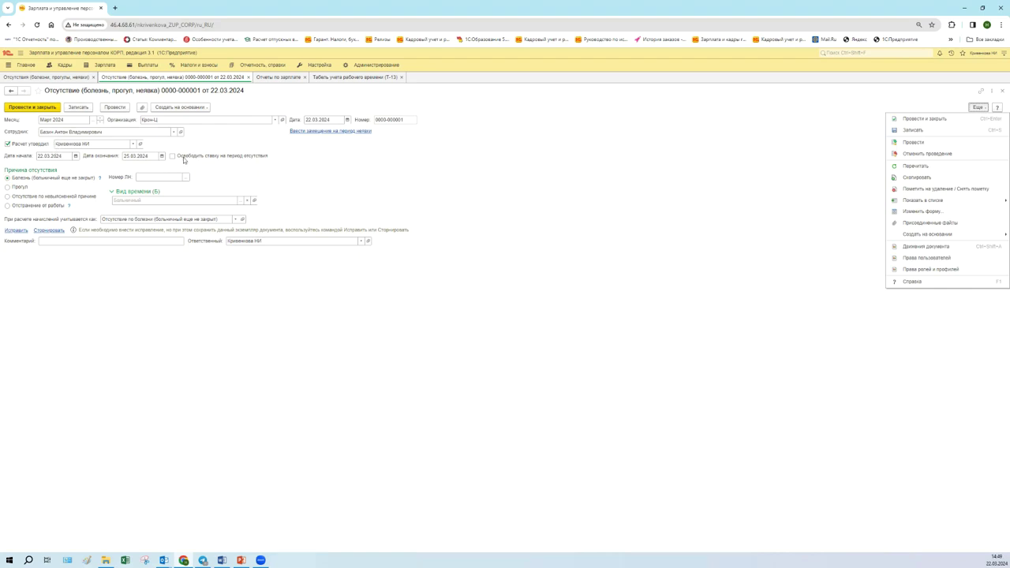
{"action": "left_click", "coordinate": [46, 156]}
{"action": "left_click", "coordinate": [124, 156]}
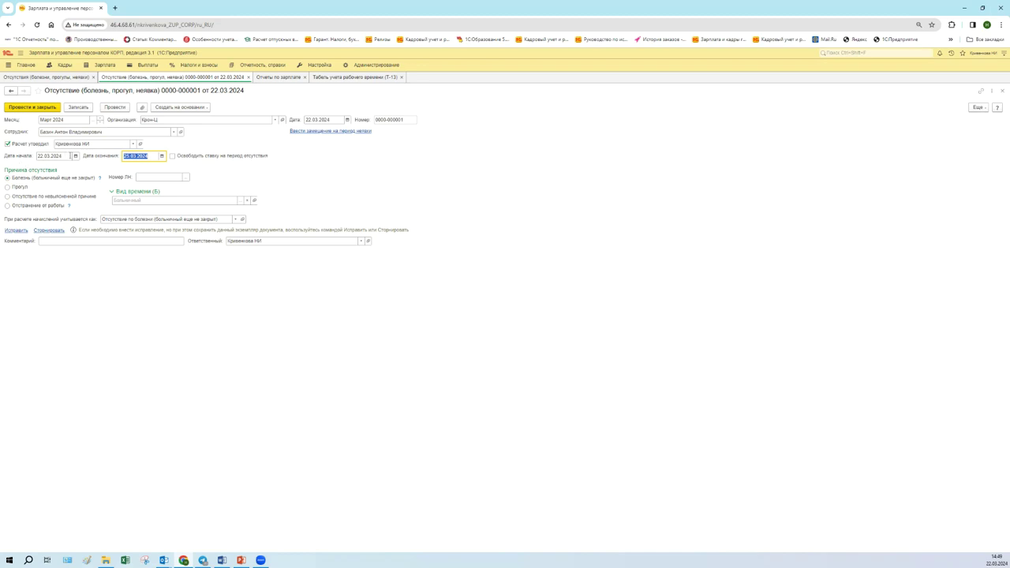
{"action": "left_click", "coordinate": [131, 155]}
{"action": "left_click", "coordinate": [979, 109]}
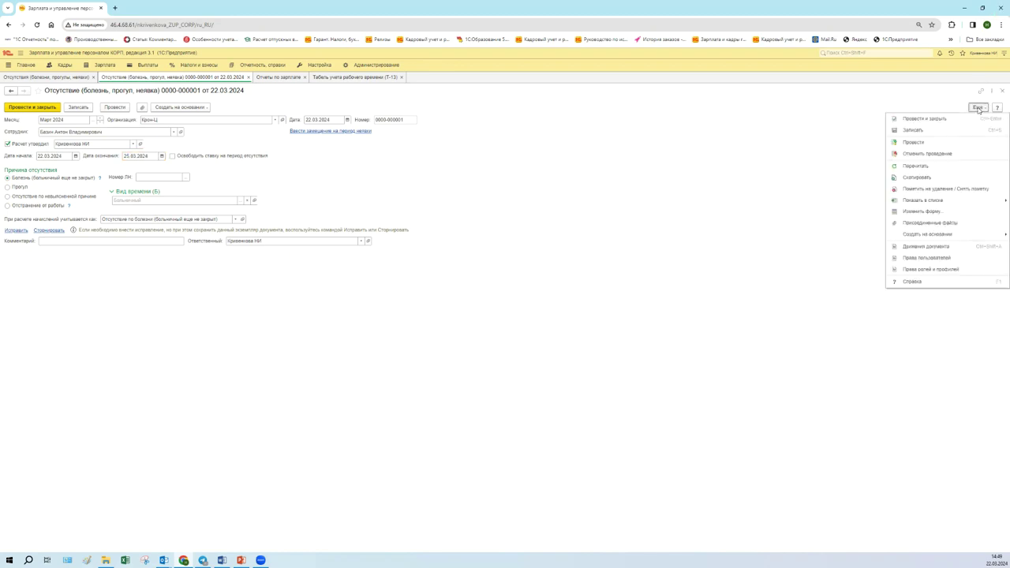
{"action": "left_click", "coordinate": [951, 154]}
{"action": "left_click", "coordinate": [979, 108]}
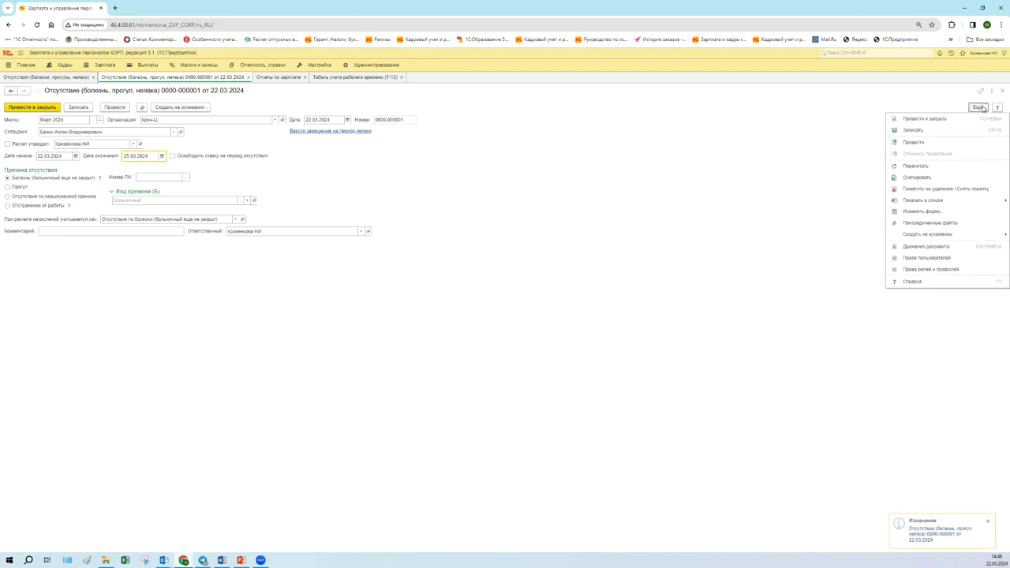
{"action": "left_click", "coordinate": [951, 142]}
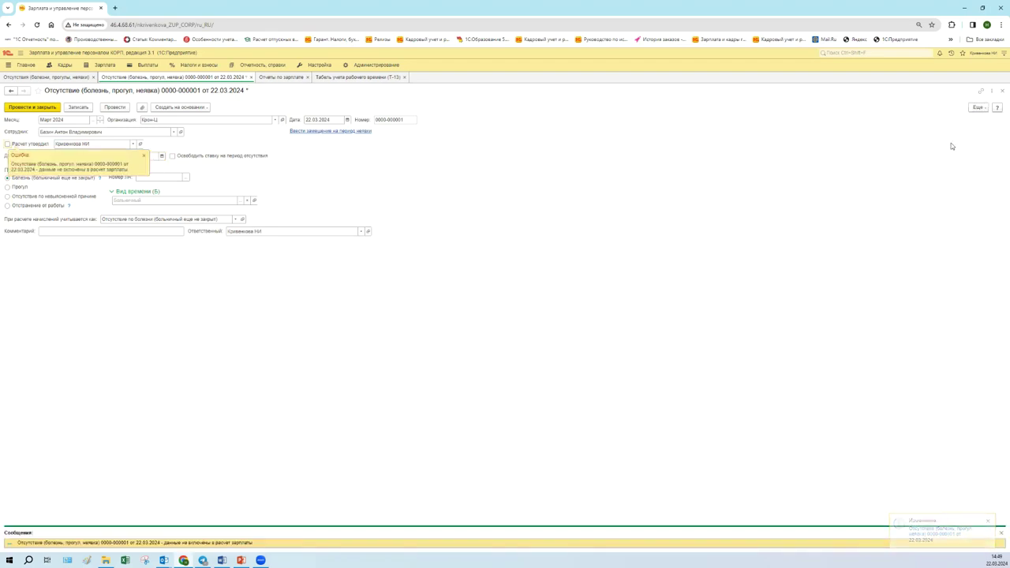
- Tick Расчет утвердил, close the messages panel, and post the document via Ещё > Провести
{"action": "left_click", "coordinate": [8, 144]}
{"action": "left_click", "coordinate": [8, 144]}
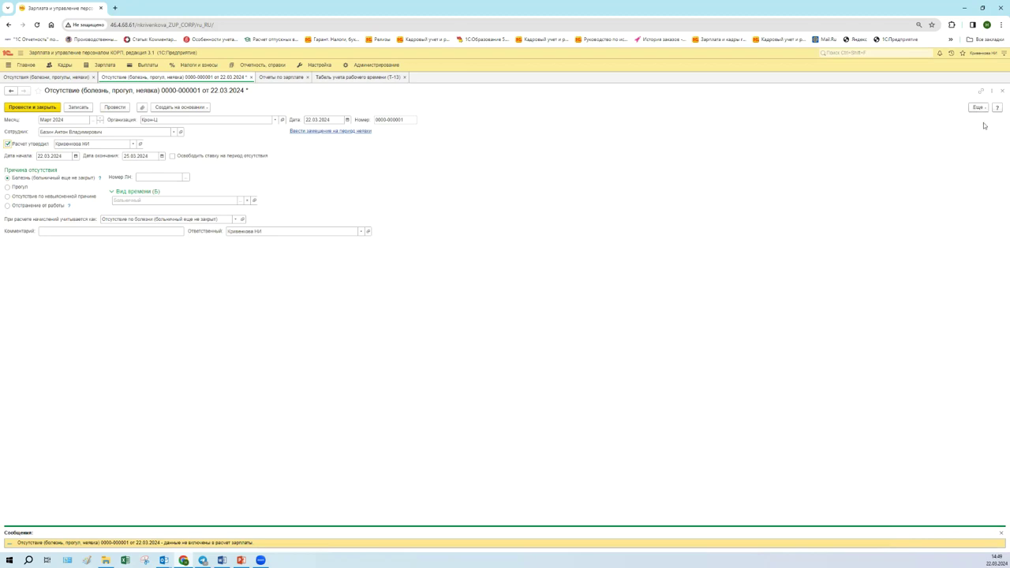
{"action": "left_click", "coordinate": [1001, 533]}
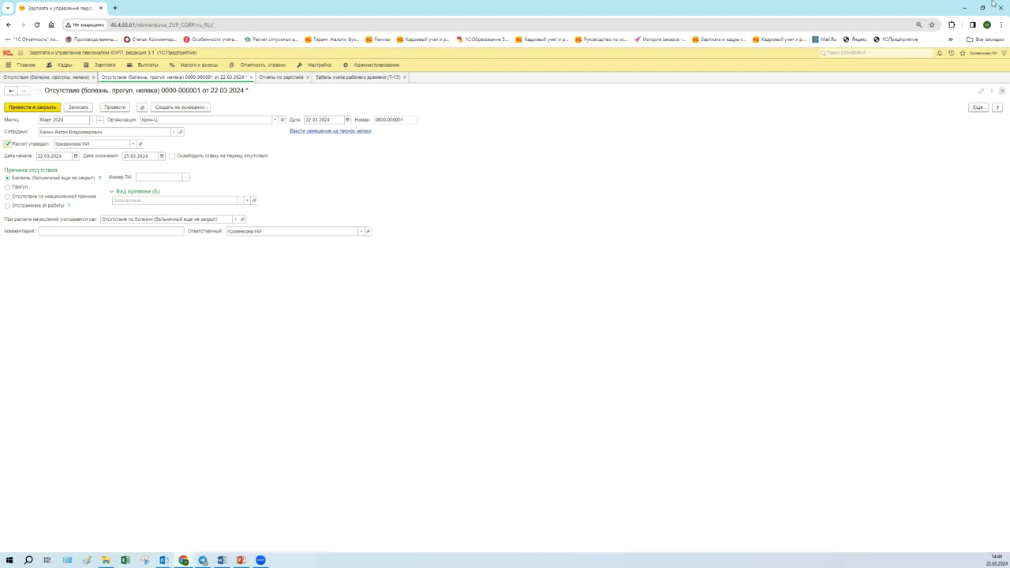
{"action": "left_click", "coordinate": [978, 107]}
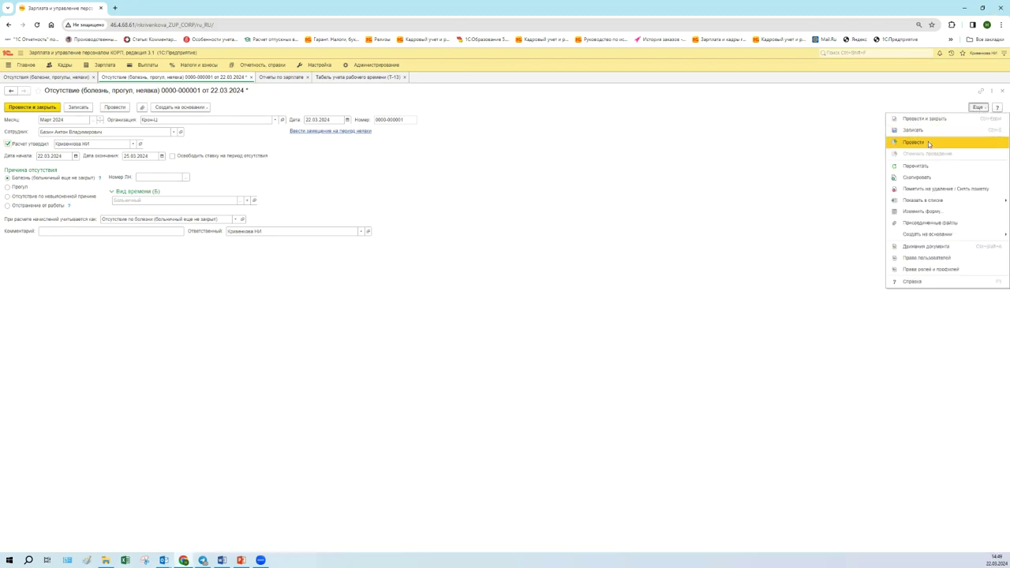
{"action": "left_click", "coordinate": [929, 143]}
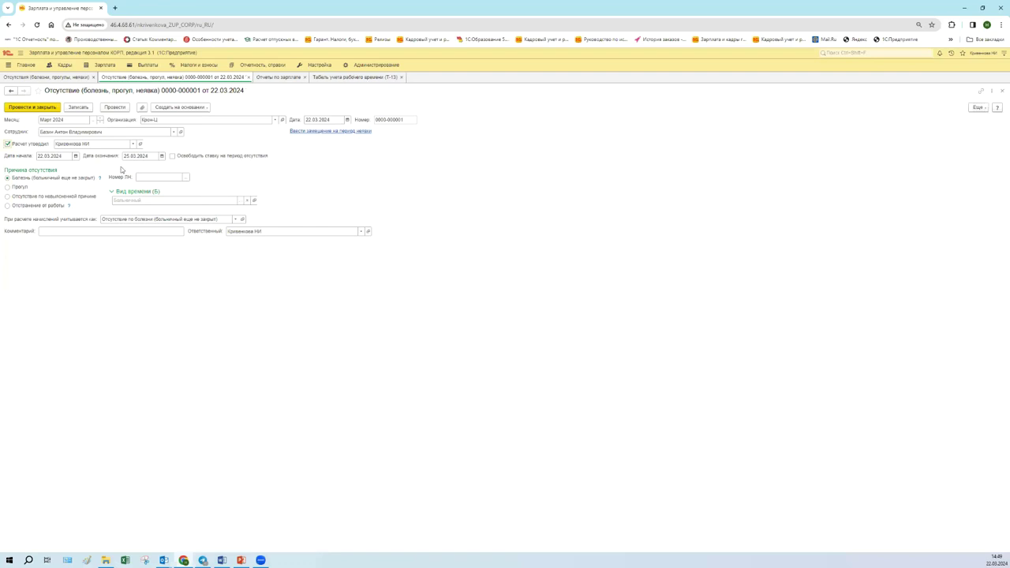
{"action": "left_click", "coordinate": [135, 155]}
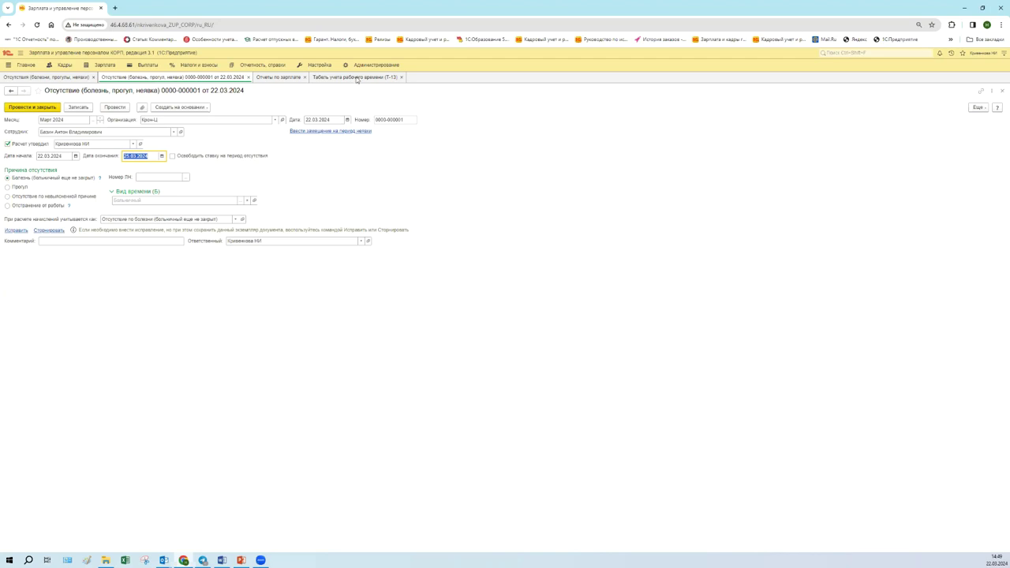
- Bring up the Т-13 timesheet and check the marks on the late-March day cells
{"action": "left_click", "coordinate": [357, 78]}
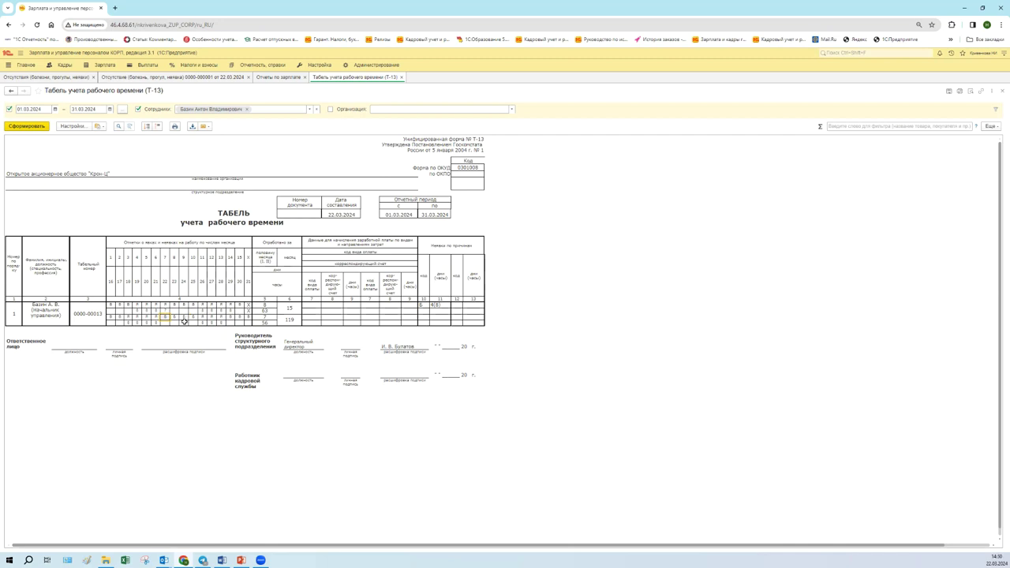
{"action": "left_click", "coordinate": [184, 317]}
{"action": "left_click", "coordinate": [192, 317]}
{"action": "left_click", "coordinate": [218, 78]}
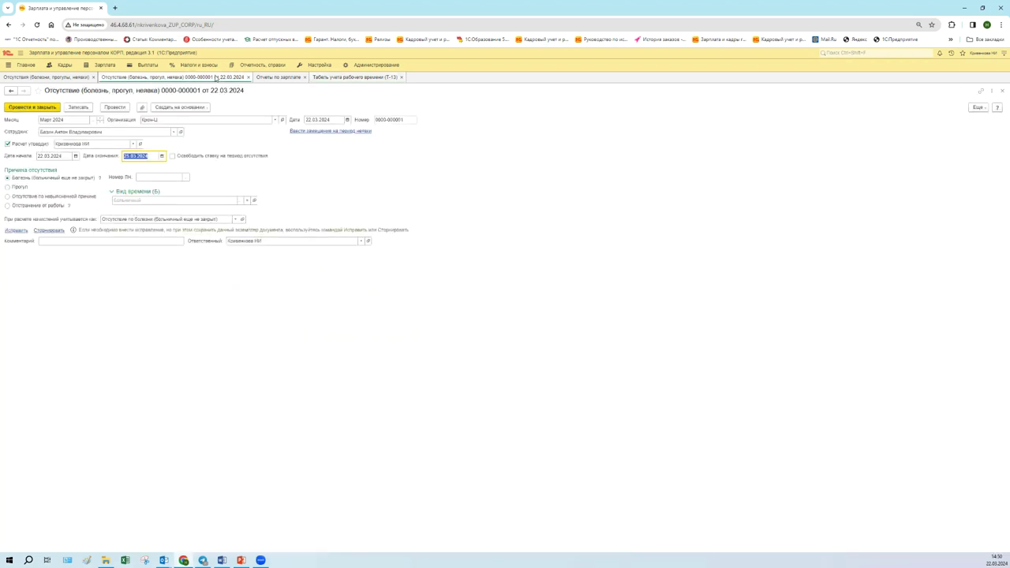
{"action": "left_click", "coordinate": [150, 178]}
{"action": "left_click", "coordinate": [52, 197]}
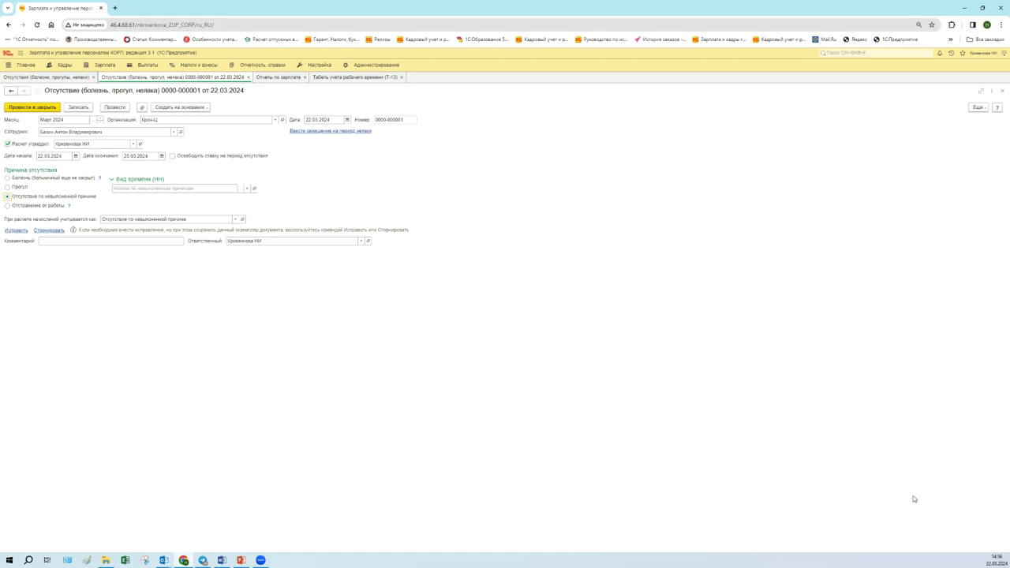
{"action": "left_click", "coordinate": [987, 558]}
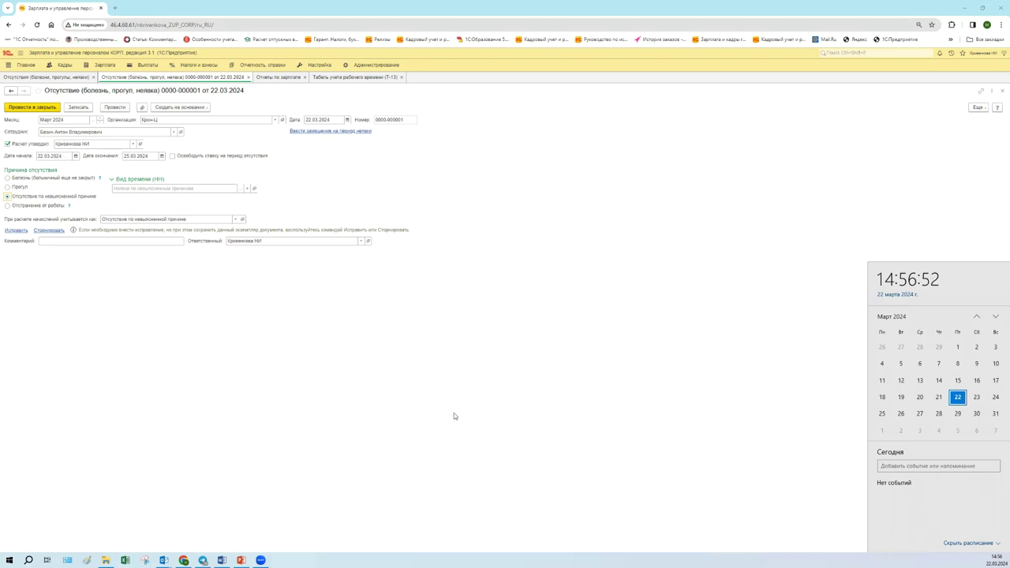
{"action": "left_click", "coordinate": [137, 221]}
{"action": "left_click", "coordinate": [70, 179]}
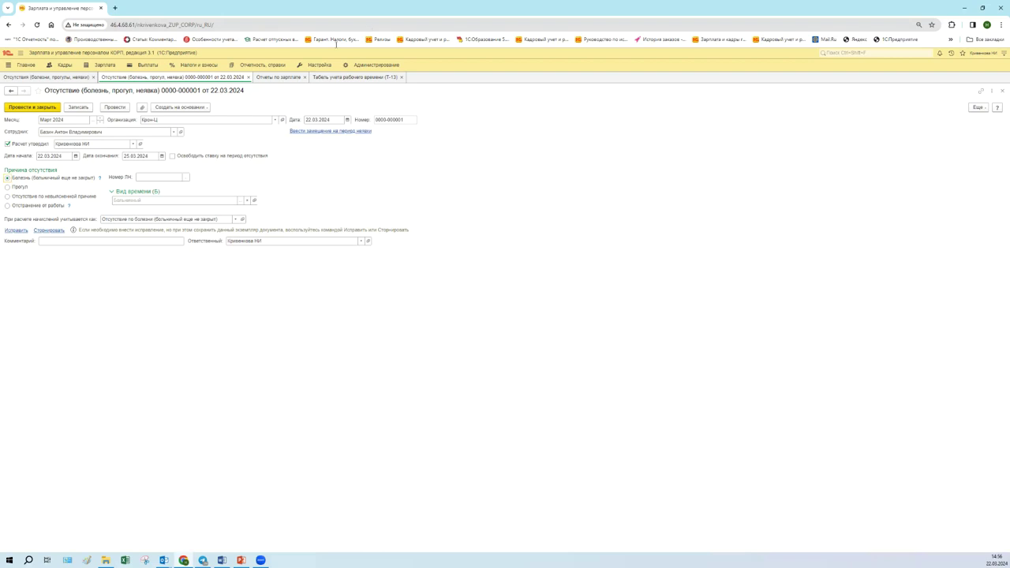
- Create a new sick leave certificate for the absent employee and enter the sick note number
{"action": "left_click", "coordinate": [69, 65]}
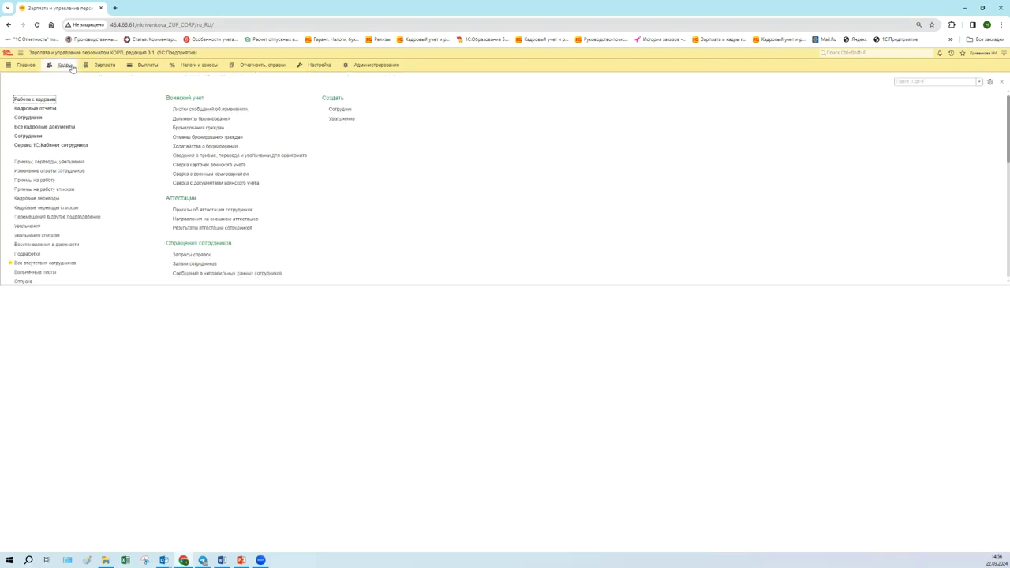
{"action": "scroll", "coordinate": [53, 223], "scroll_direction": "down", "scroll_amount": 1}
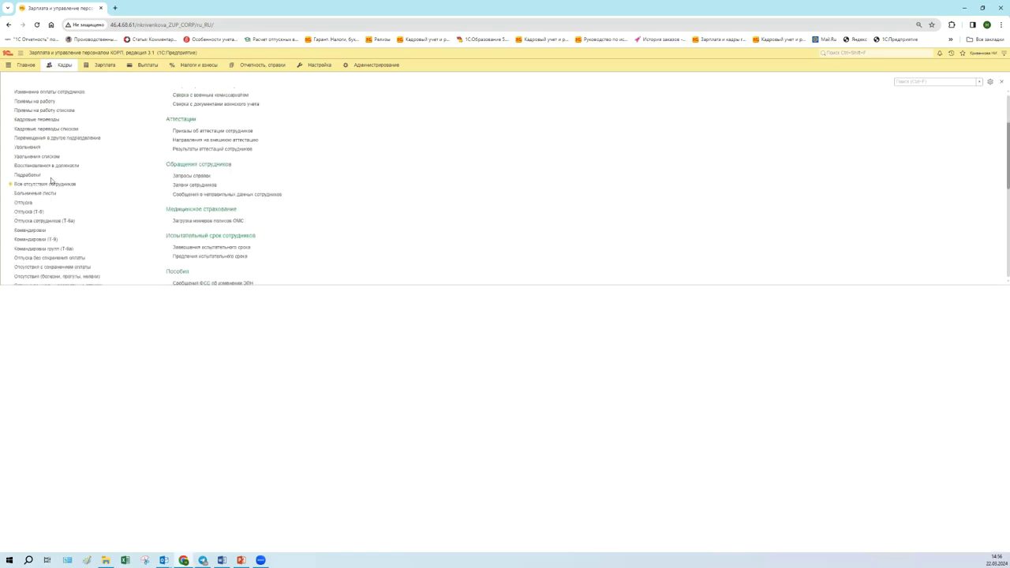
{"action": "left_click", "coordinate": [34, 194]}
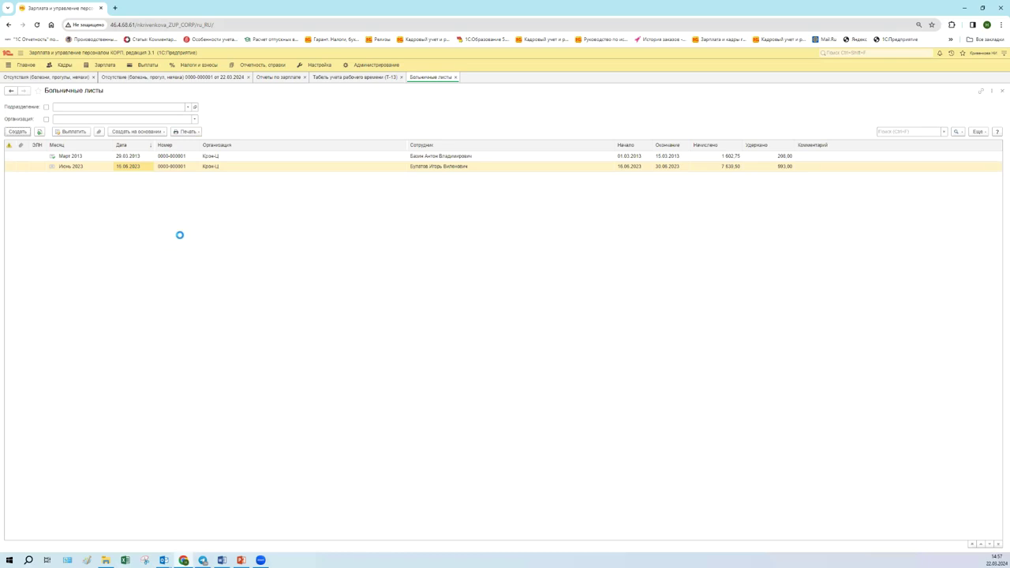
{"action": "key", "text": "Insert"}
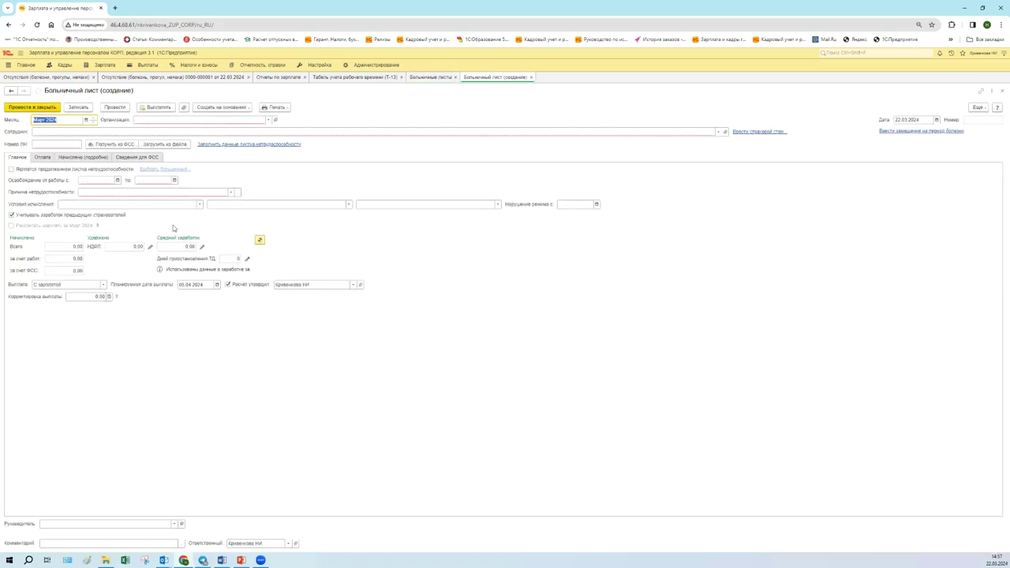
{"action": "left_click", "coordinate": [63, 132]}
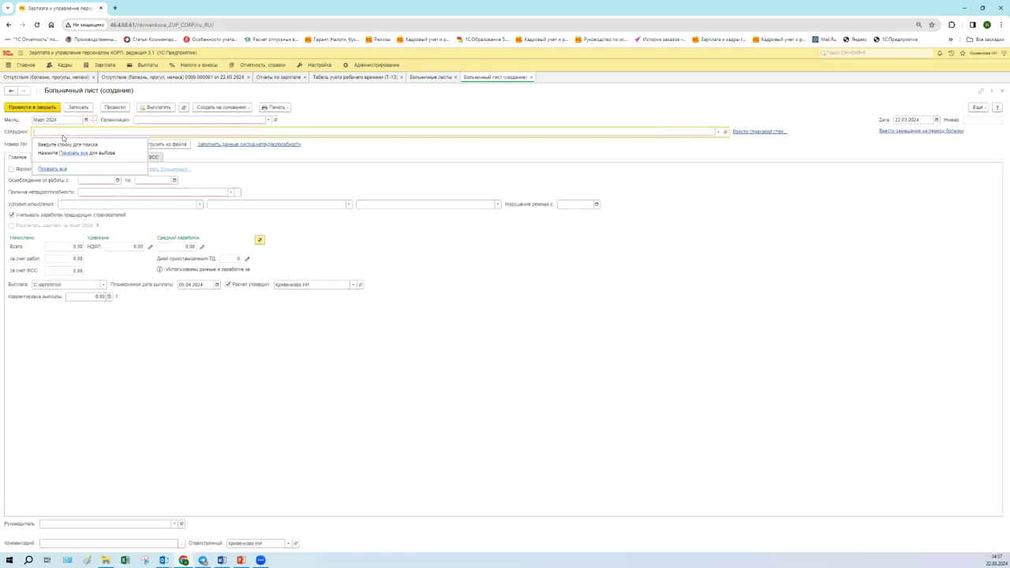
{"action": "type", "text": "б"}
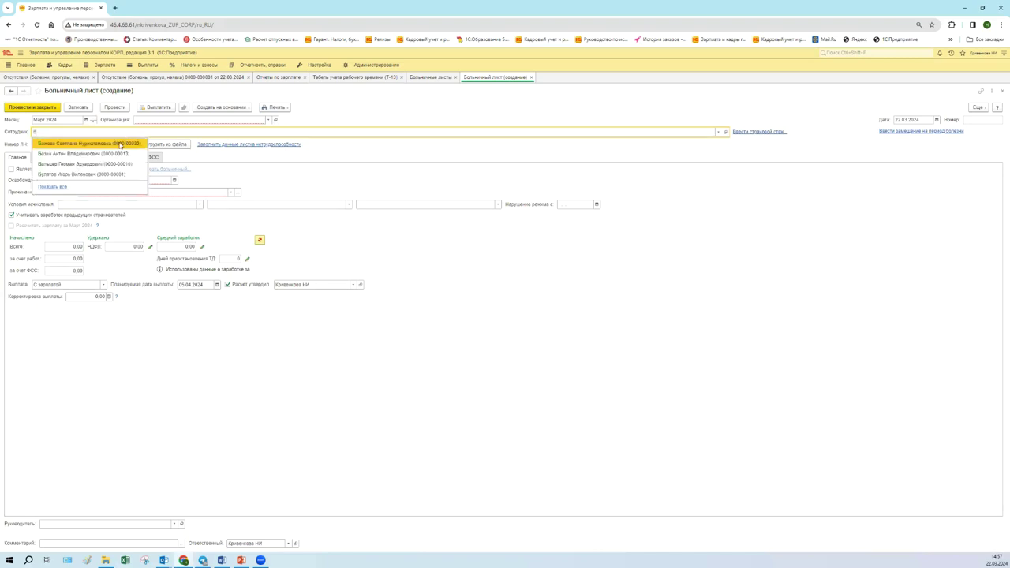
{"action": "left_click", "coordinate": [110, 155]}
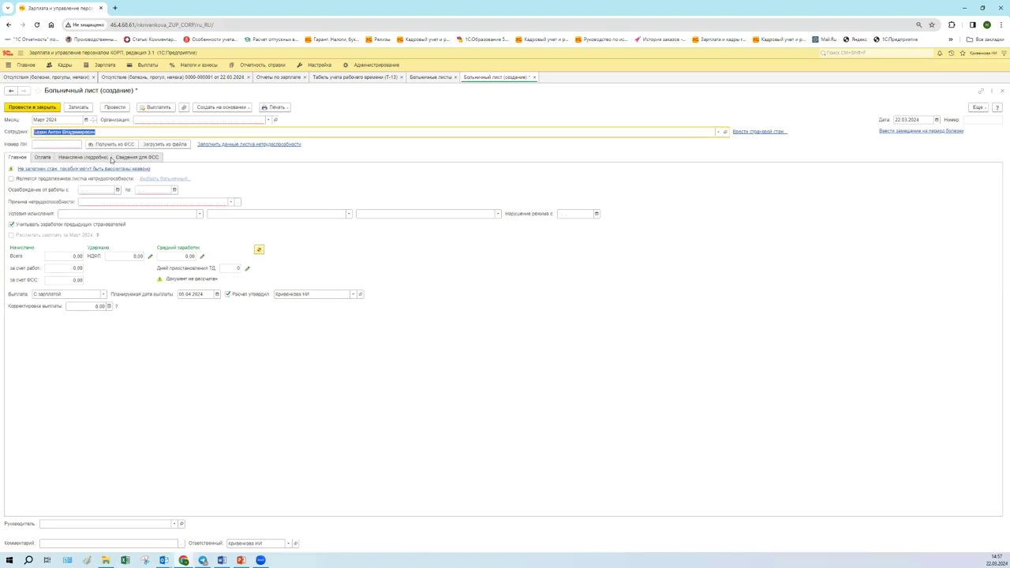
{"action": "left_click", "coordinate": [73, 144]}
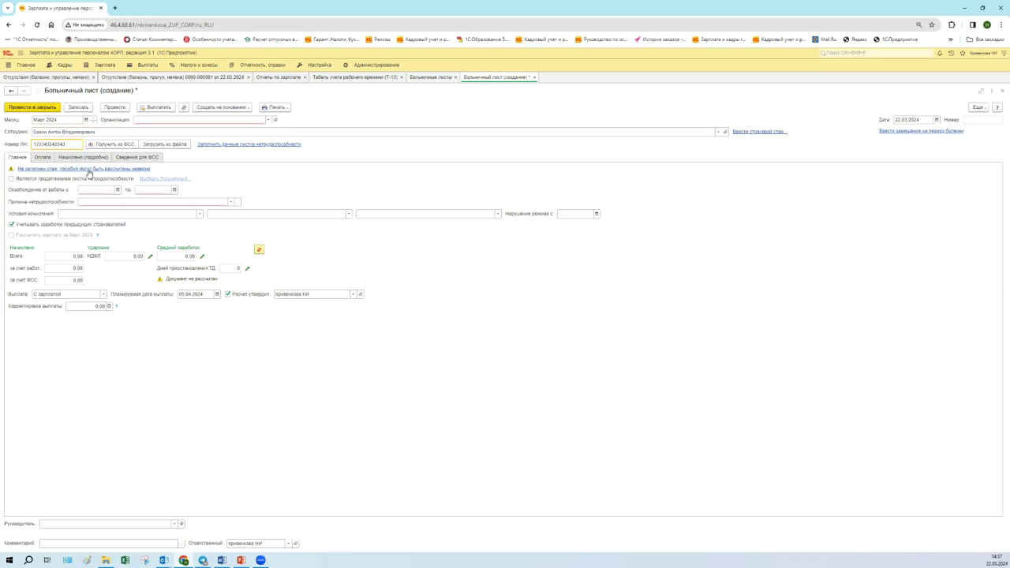
- Set release from work 22.03.2024–29.03.2024 with reason (01) Заболевание
{"action": "left_click", "coordinate": [118, 190]}
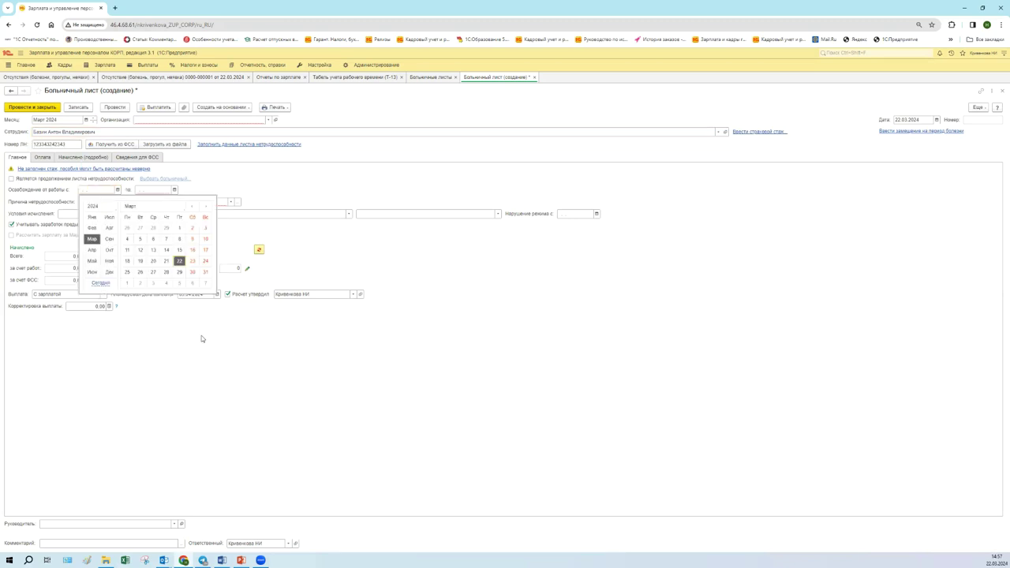
{"action": "left_click", "coordinate": [179, 261]}
{"action": "left_click", "coordinate": [174, 190]}
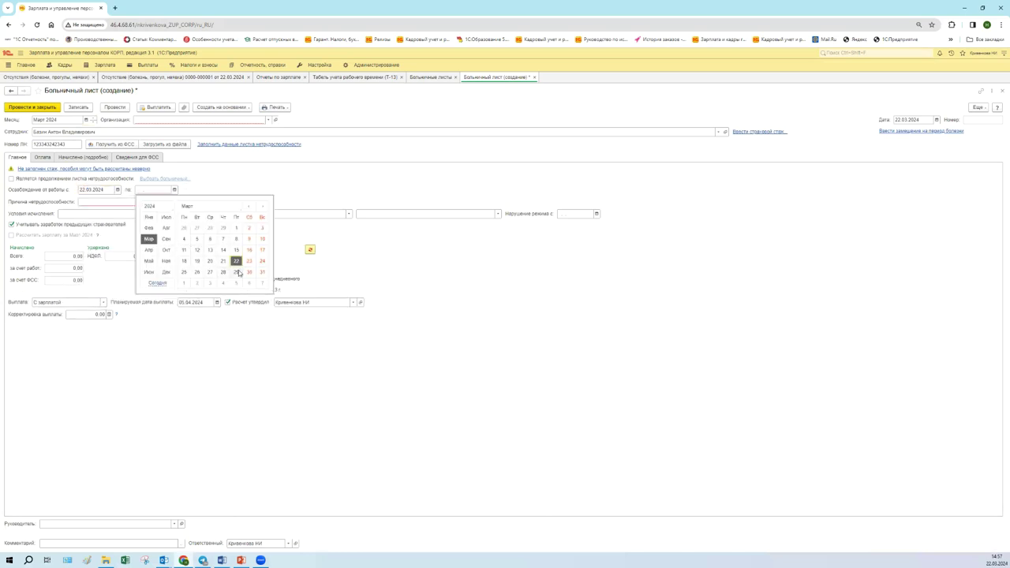
{"action": "left_click", "coordinate": [237, 272]}
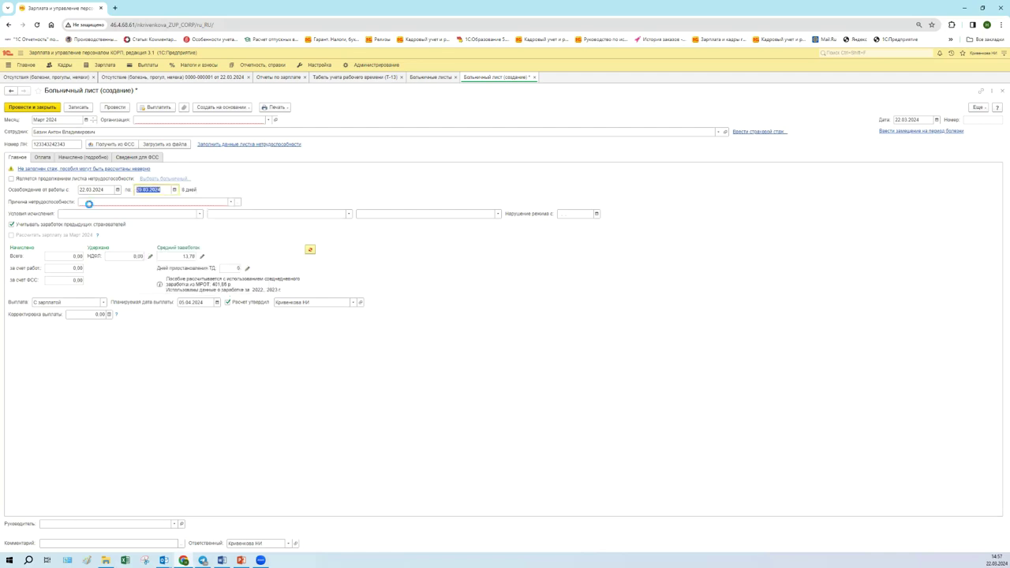
{"action": "left_click", "coordinate": [89, 202]}
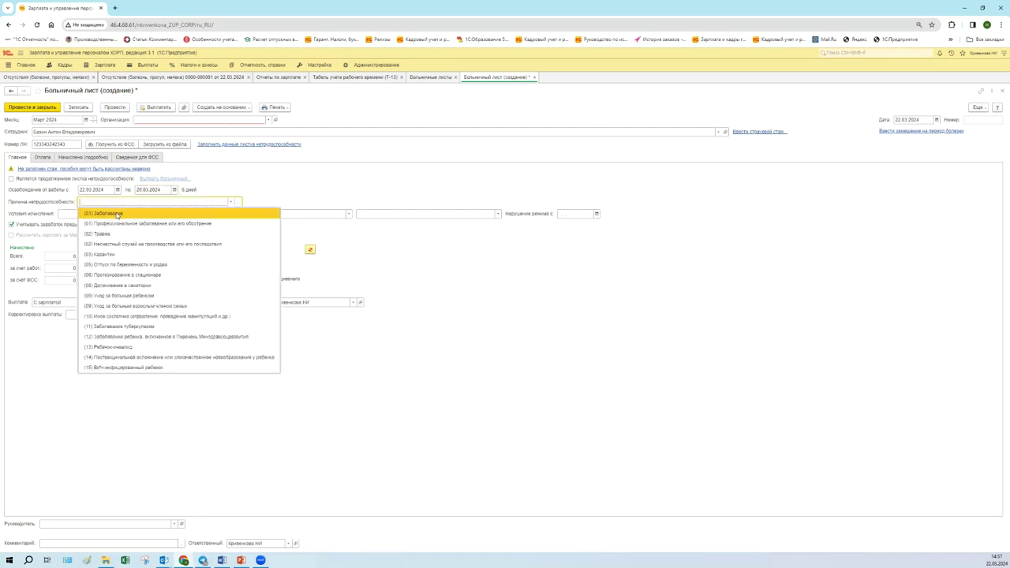
{"action": "left_click", "coordinate": [116, 213]}
{"action": "left_click", "coordinate": [310, 251]}
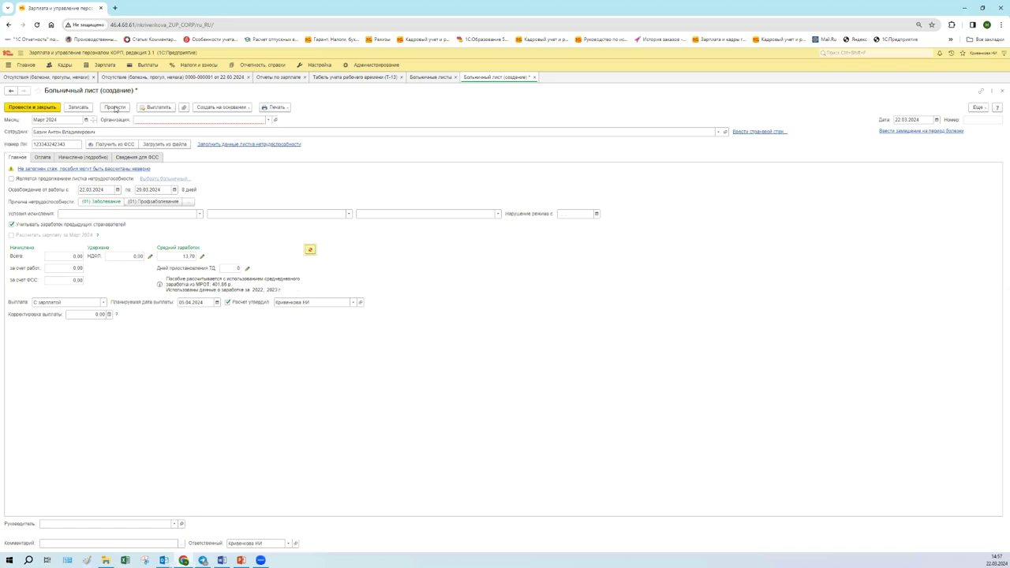
- Set organization Крон-Ц and the employee on the sick leave, then post it
{"action": "left_click", "coordinate": [161, 119]}
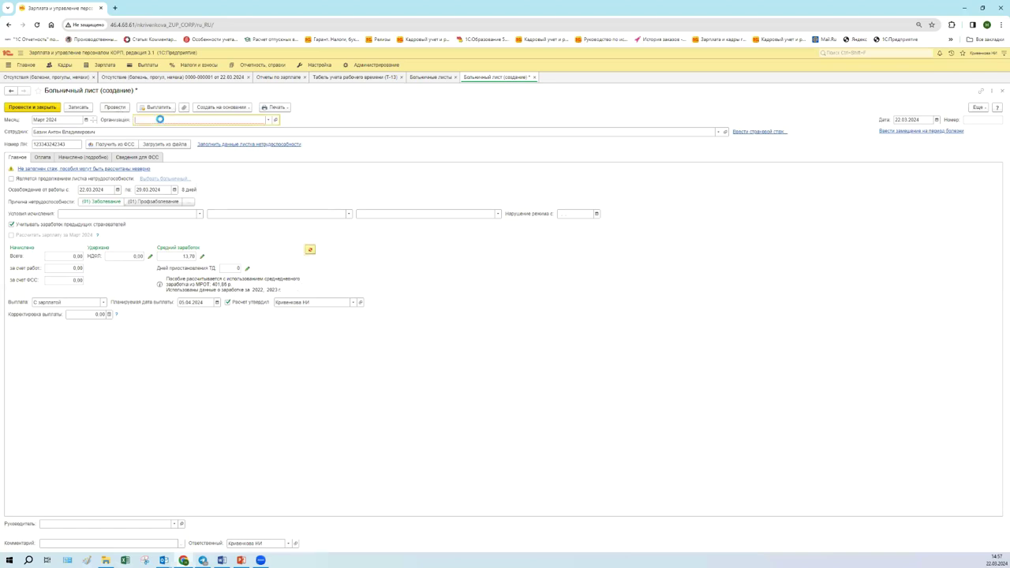
{"action": "left_click", "coordinate": [269, 120]}
{"action": "left_click", "coordinate": [222, 131]}
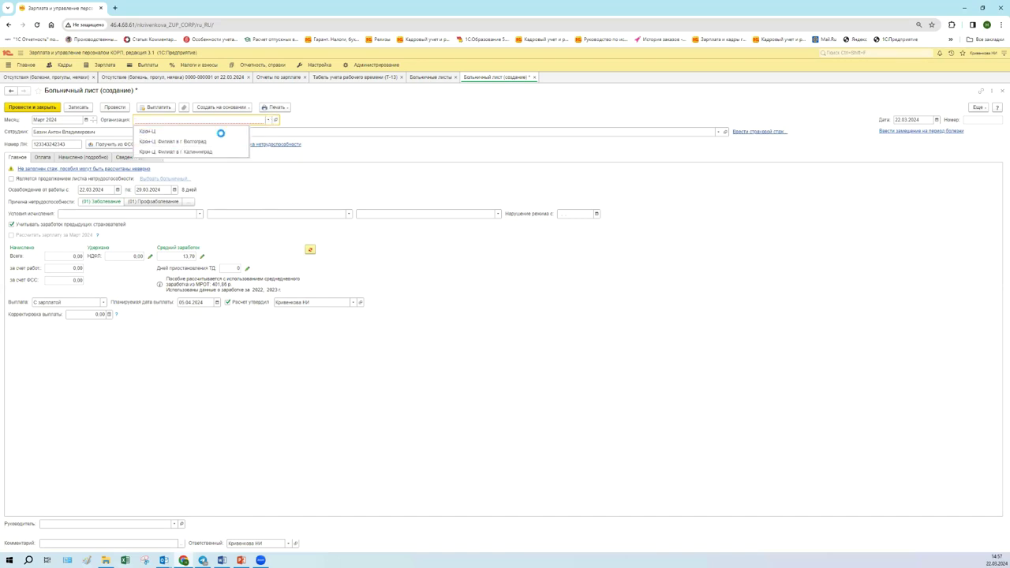
{"action": "left_click", "coordinate": [106, 134]}
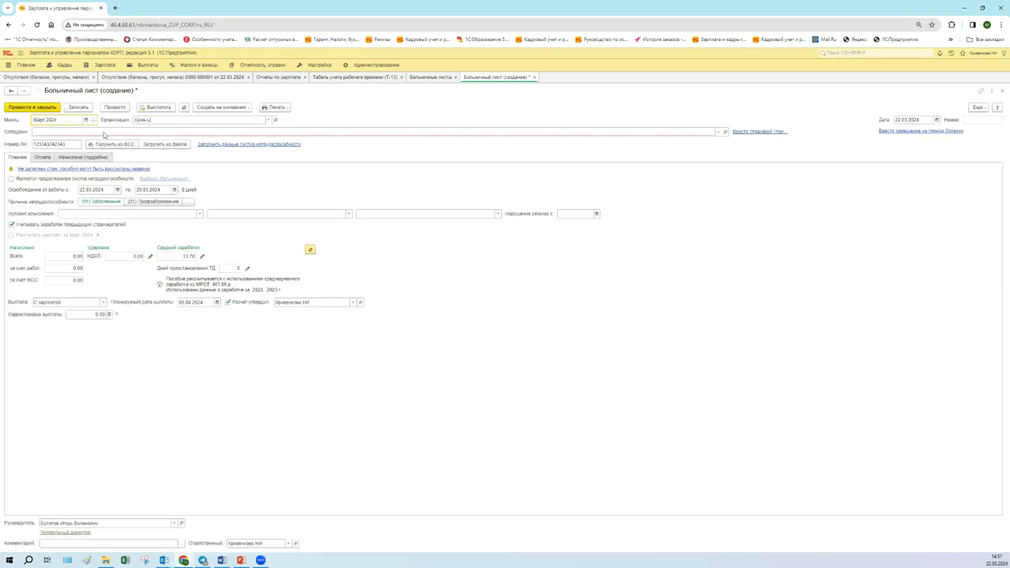
{"action": "type", "text": "ба"}
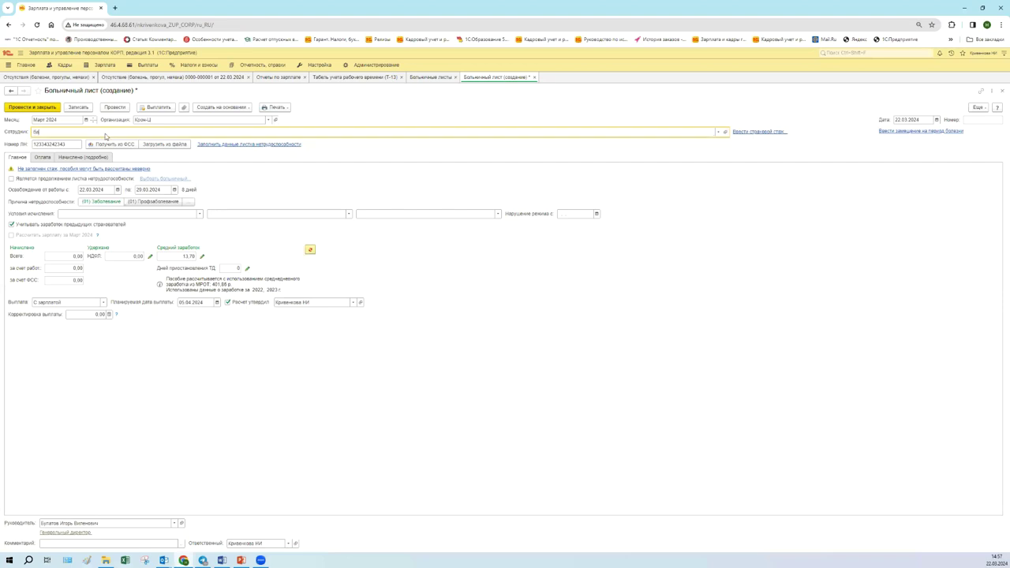
{"action": "left_click", "coordinate": [104, 143]}
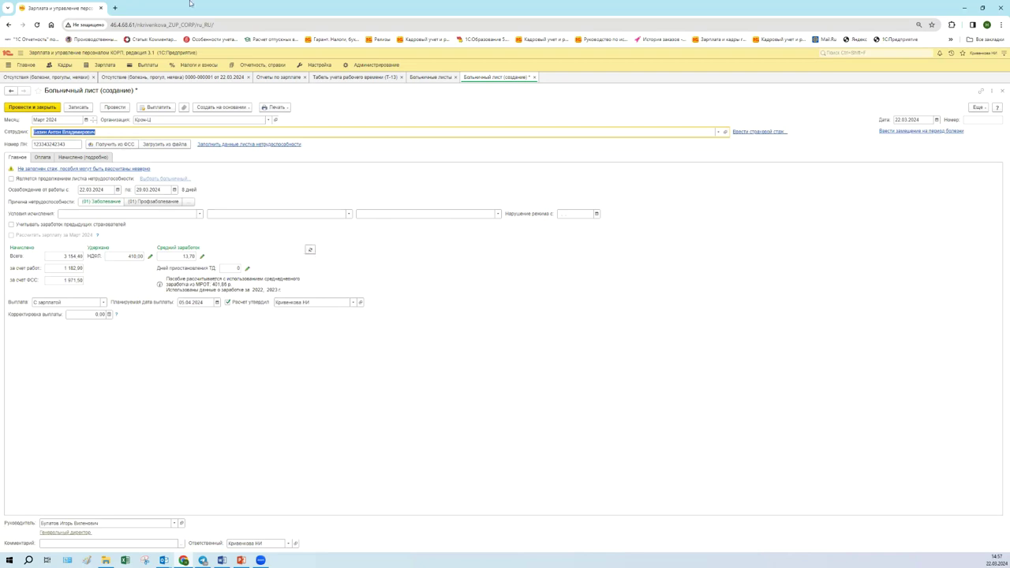
{"action": "left_click", "coordinate": [114, 107]}
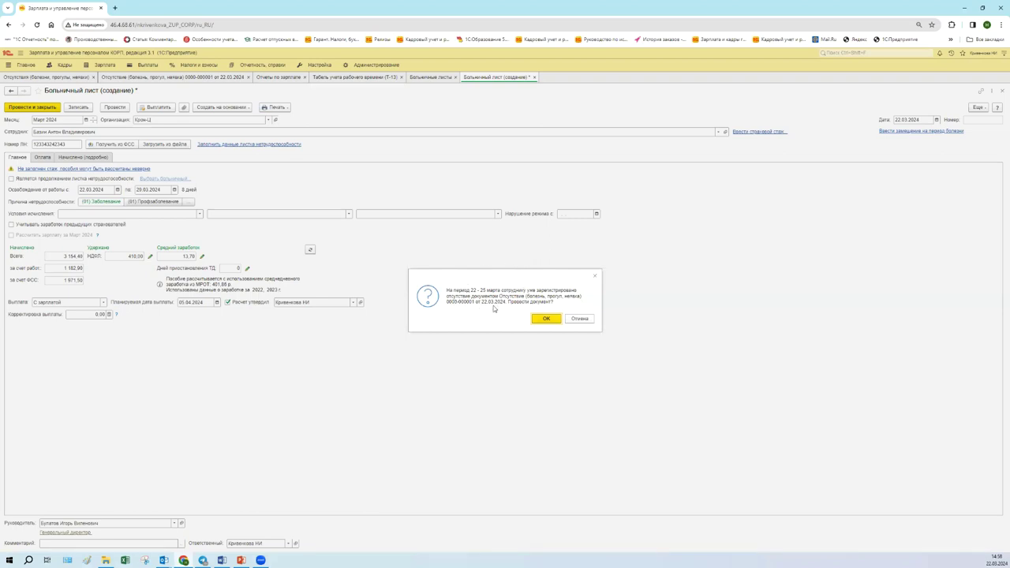
- Confirm posting the sick leave despite the already registered absence
{"action": "left_click", "coordinate": [544, 319]}
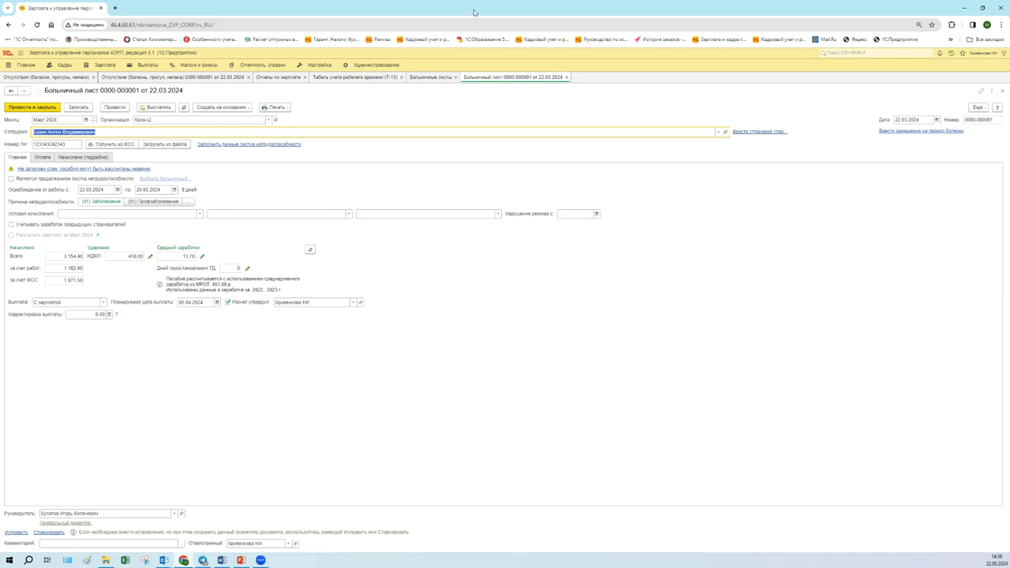
- Review the refreshed T-13 timesheet cells for late March, including day 28
{"action": "left_click", "coordinate": [382, 78]}
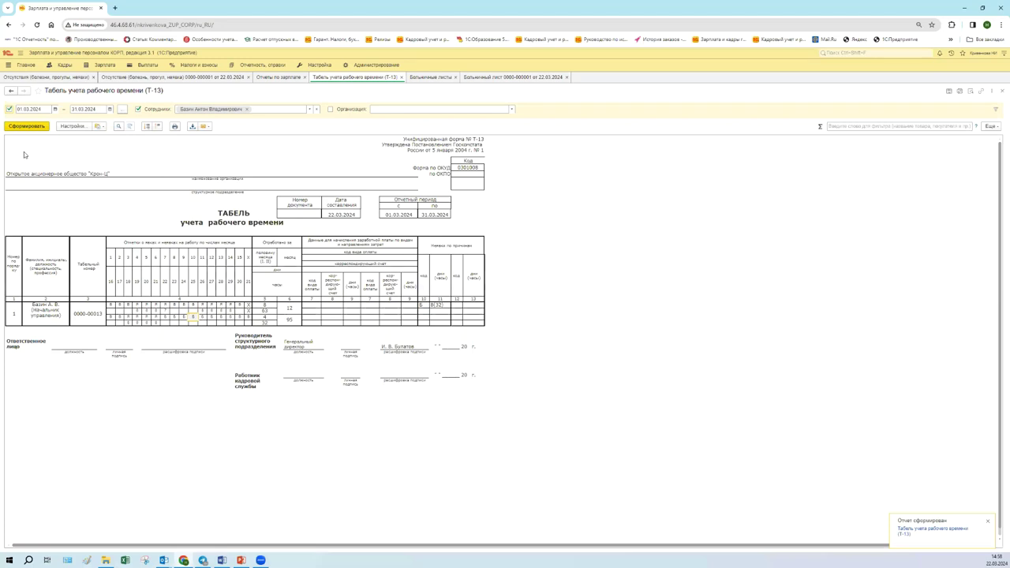
{"action": "left_click", "coordinate": [175, 317]}
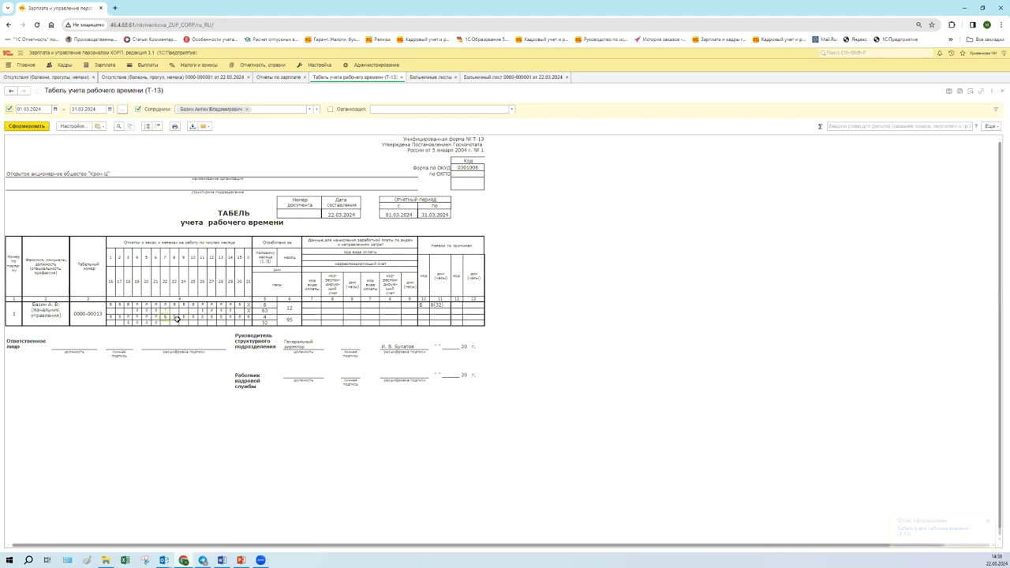
{"action": "left_click", "coordinate": [221, 321]}
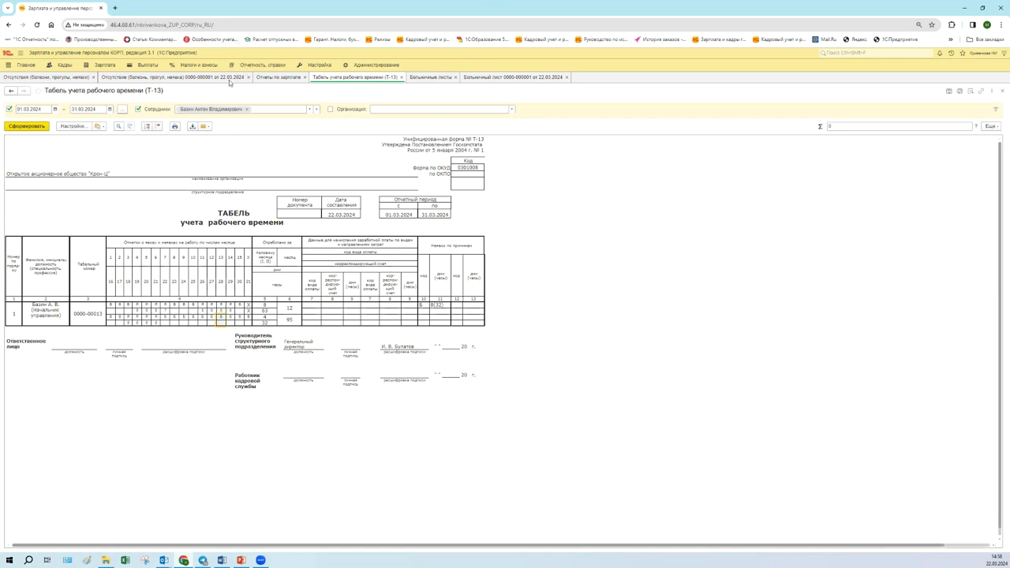
{"action": "left_click", "coordinate": [230, 80]}
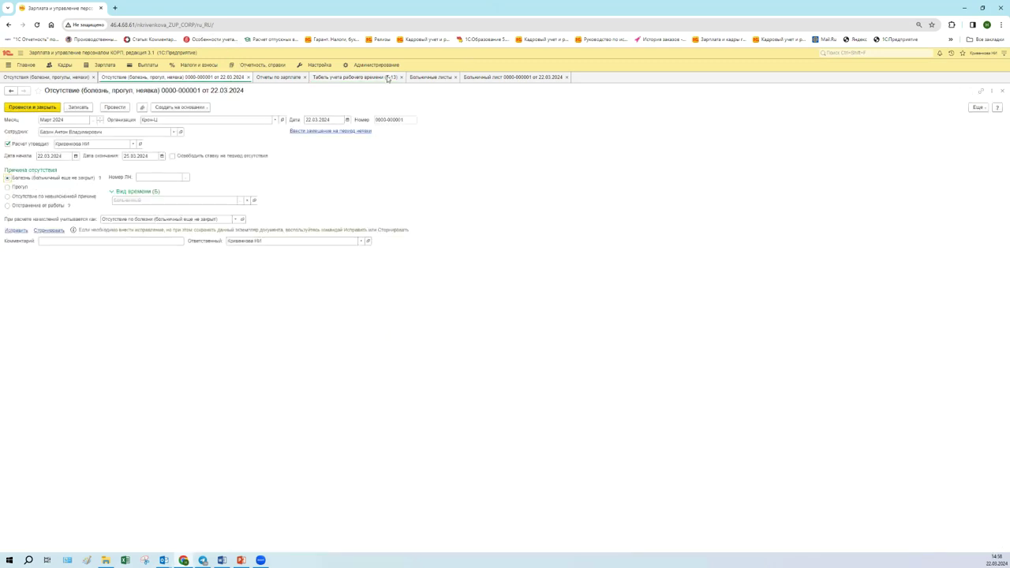
{"action": "left_click", "coordinate": [248, 76]}
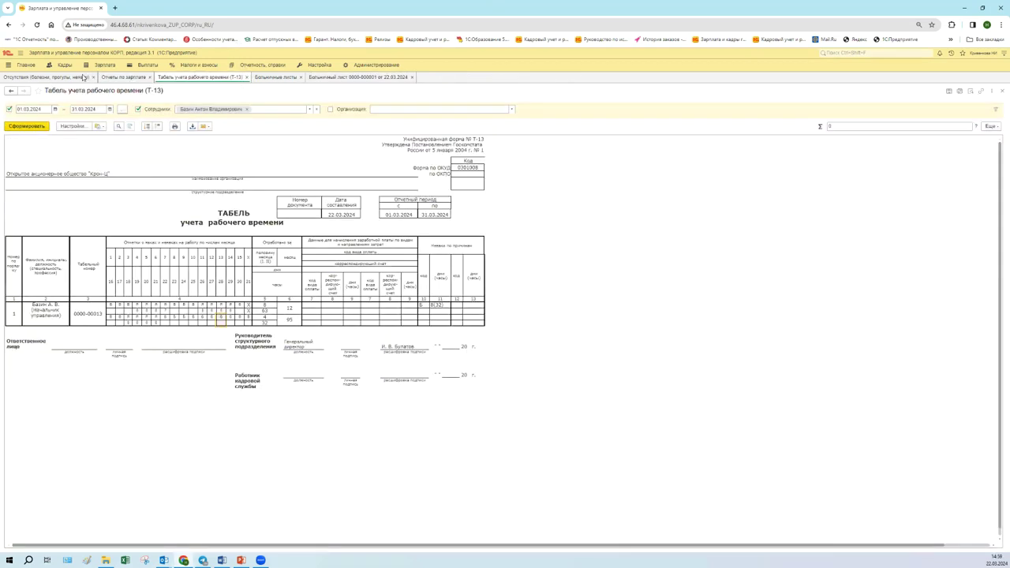
{"action": "left_click", "coordinate": [83, 76]}
{"action": "left_click", "coordinate": [127, 186]}
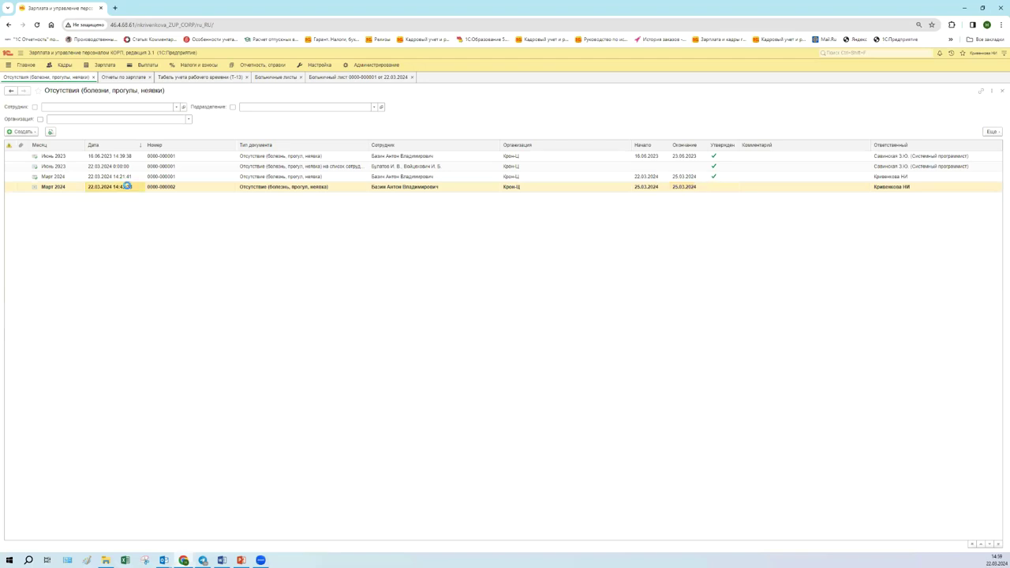
{"action": "double_click", "coordinate": [126, 186]}
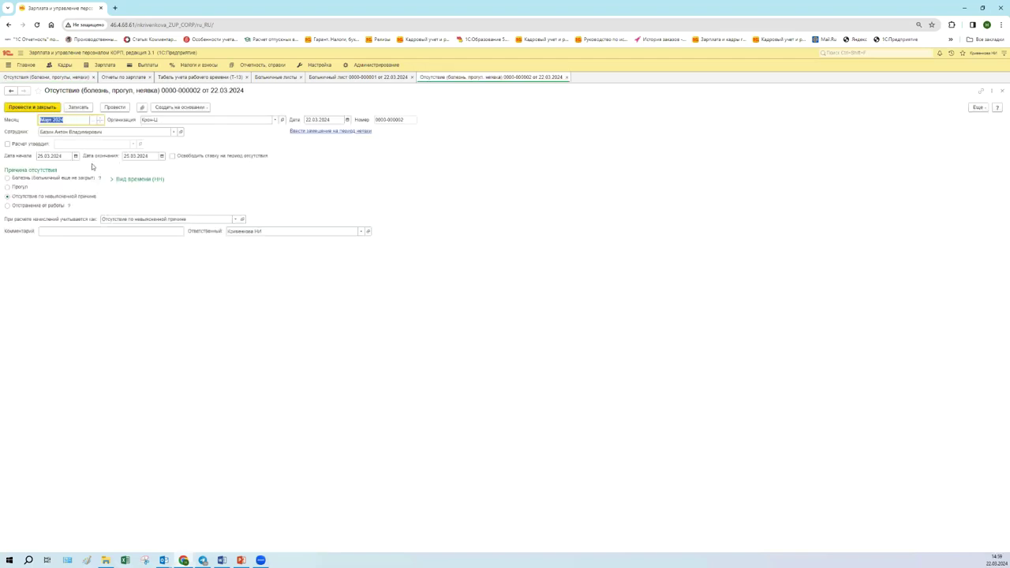
{"action": "left_click", "coordinate": [75, 156]}
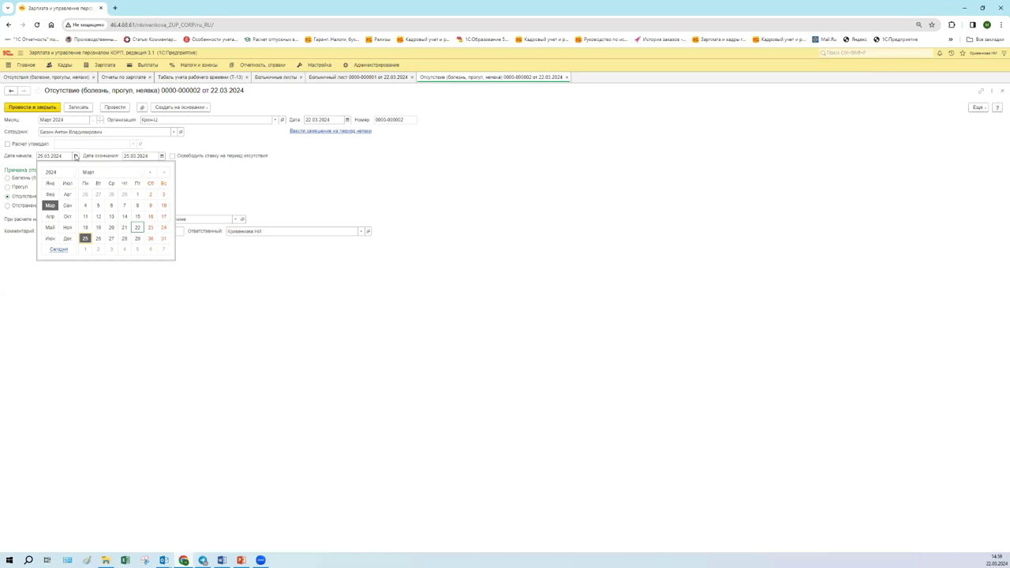
{"action": "left_click", "coordinate": [150, 239]}
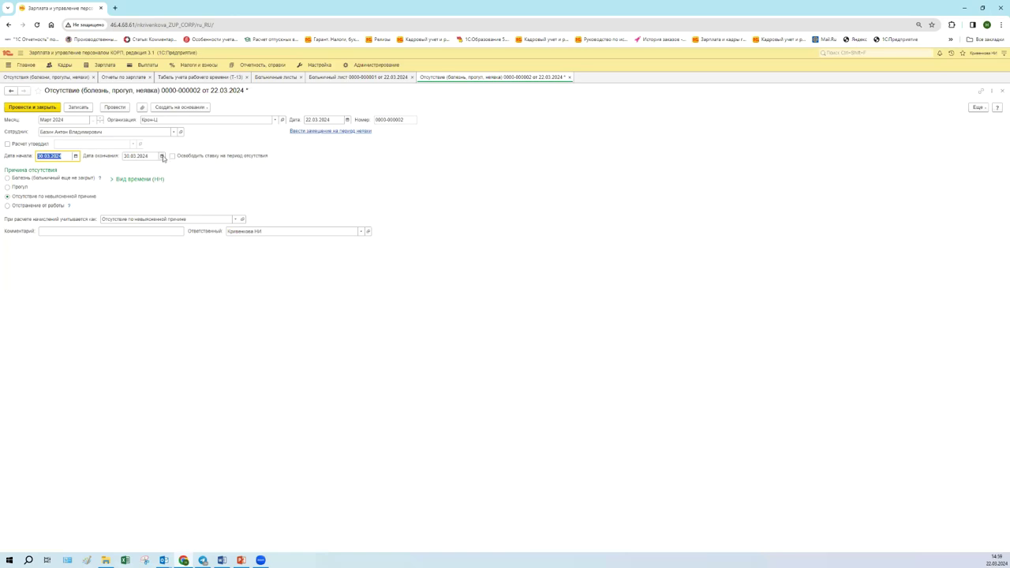
{"action": "left_click", "coordinate": [65, 178]}
{"action": "left_click", "coordinate": [187, 178]}
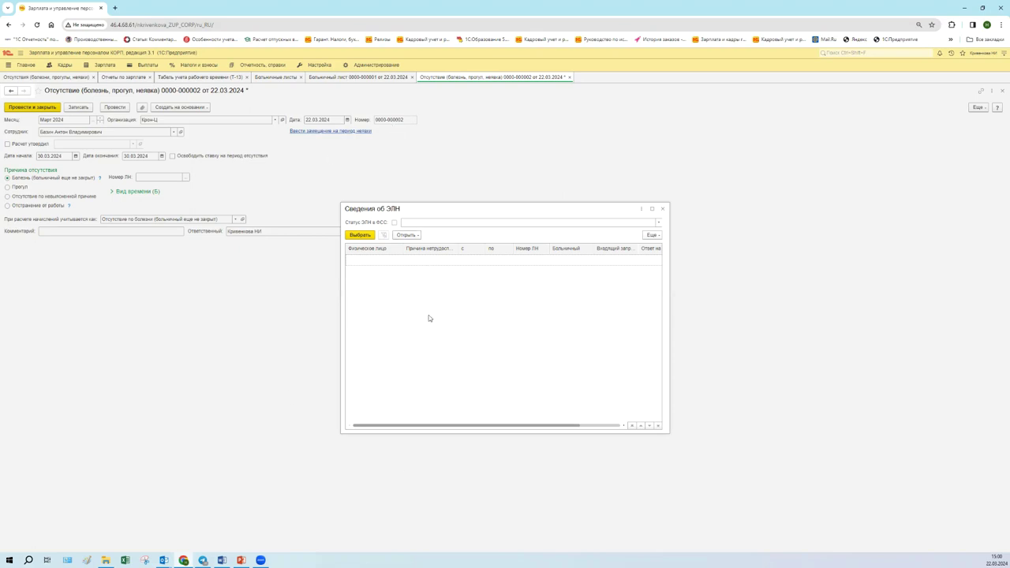
{"action": "left_click", "coordinate": [652, 209]}
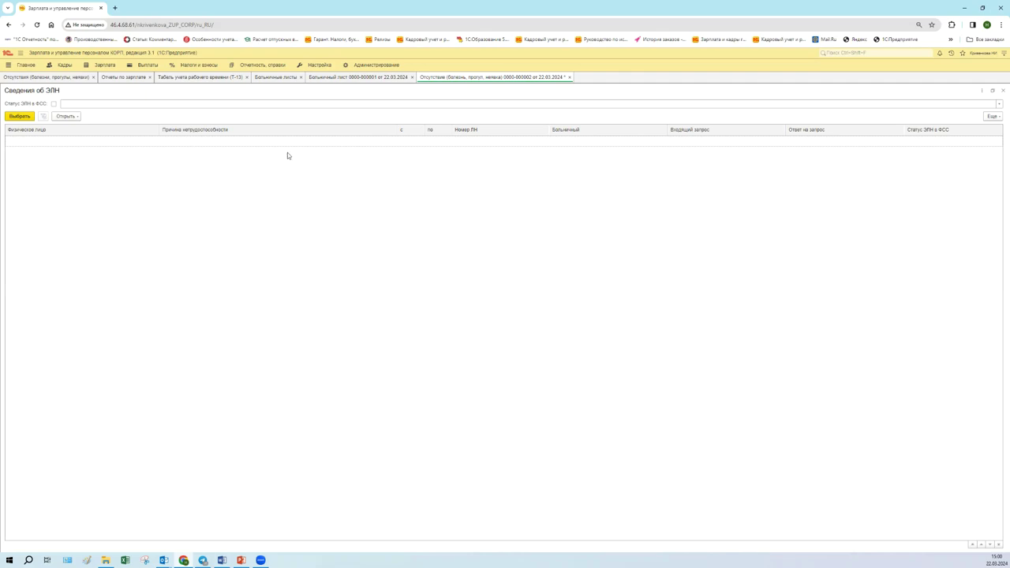
{"action": "left_click", "coordinate": [336, 78]}
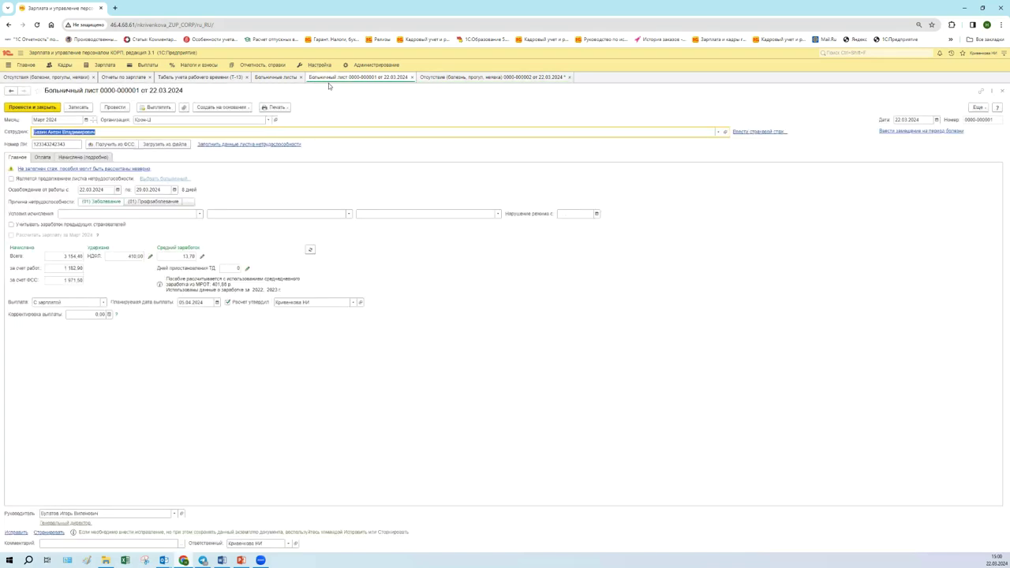
{"action": "left_click", "coordinate": [61, 144]}
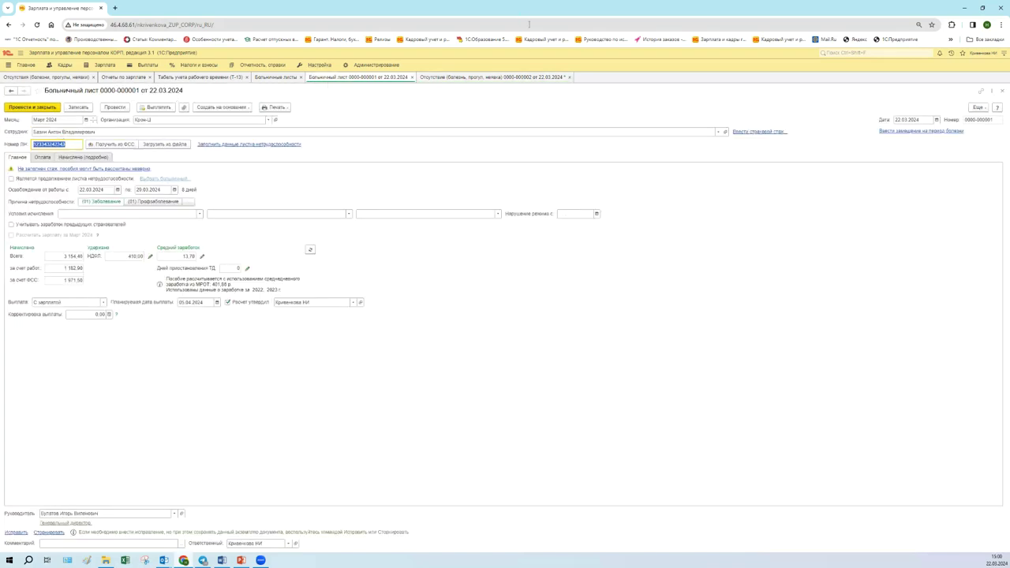
{"action": "left_click", "coordinate": [517, 79]}
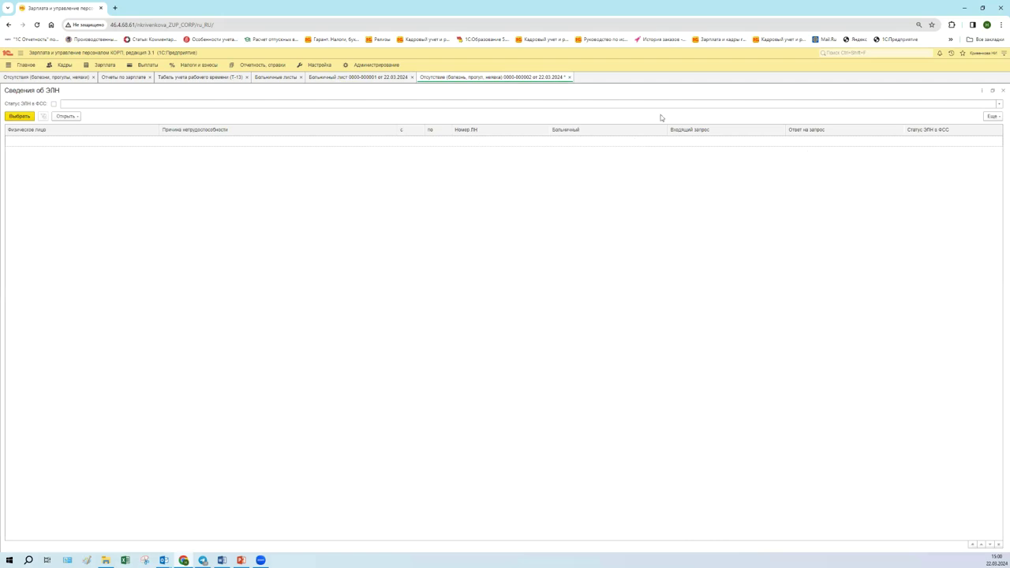
{"action": "left_click", "coordinate": [273, 78]}
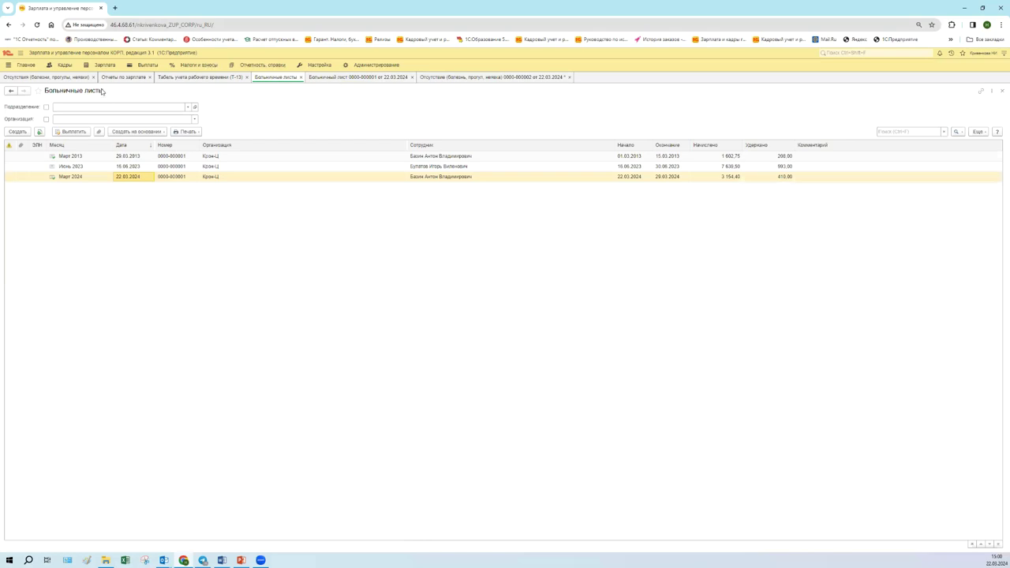
{"action": "left_click", "coordinate": [73, 77]}
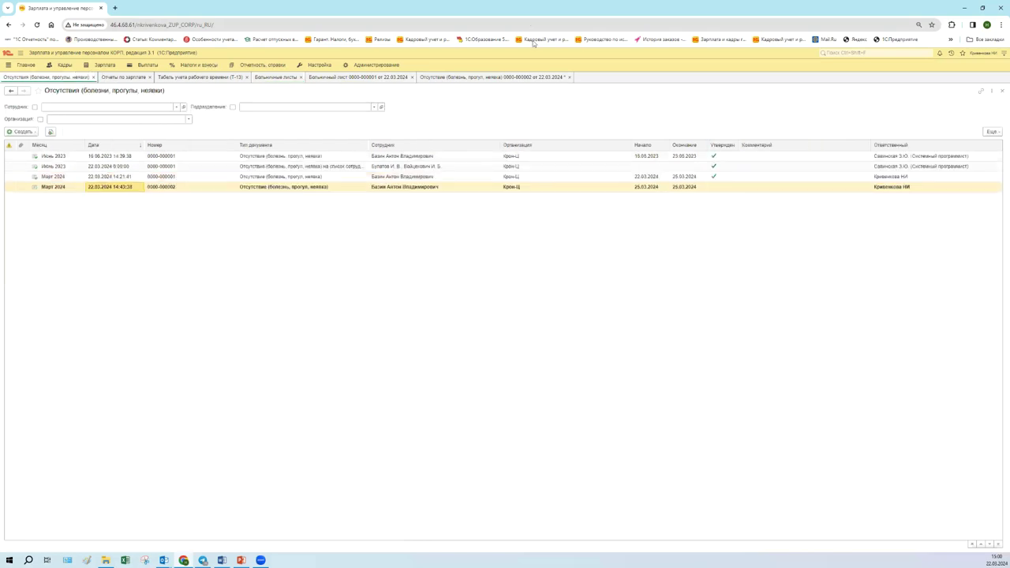
{"action": "left_click", "coordinate": [534, 76]}
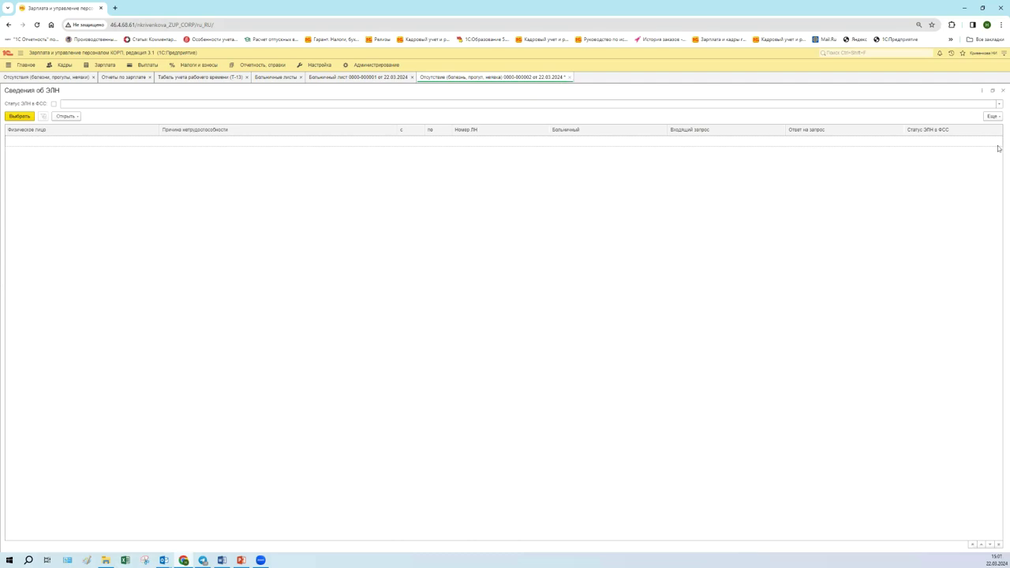
{"action": "left_click", "coordinate": [994, 91]}
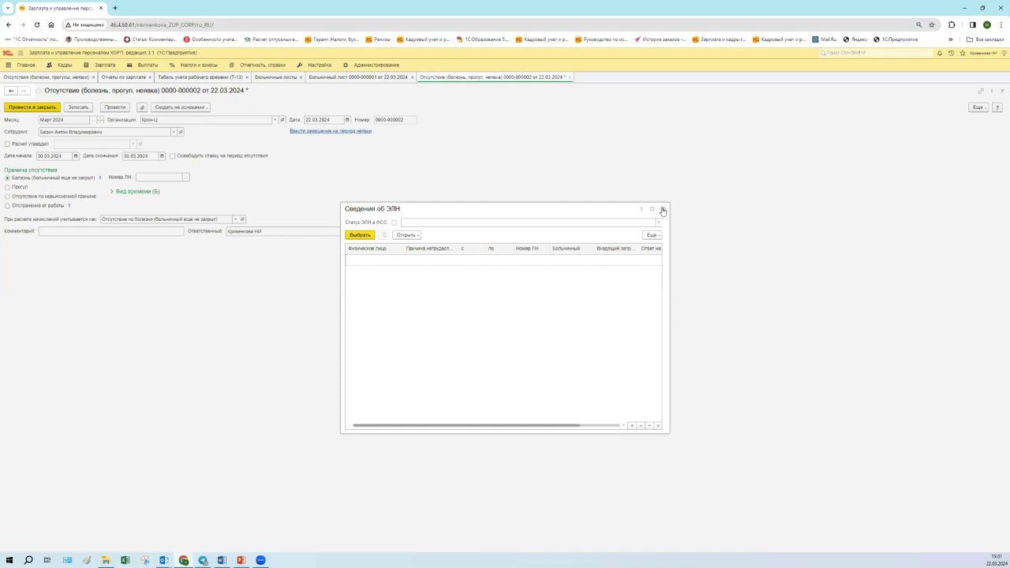
{"action": "left_click", "coordinate": [663, 209]}
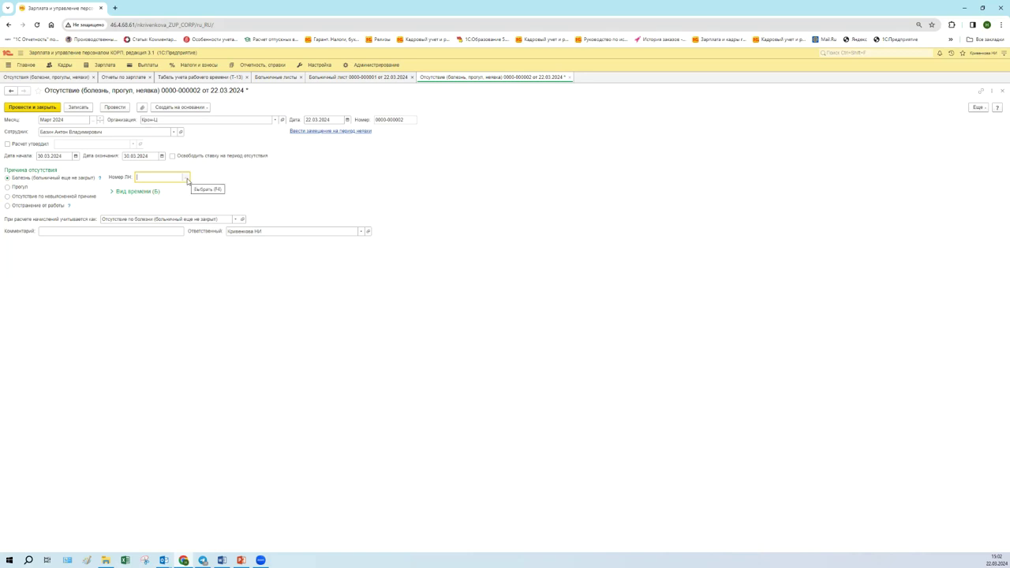
{"action": "left_click", "coordinate": [37, 198]}
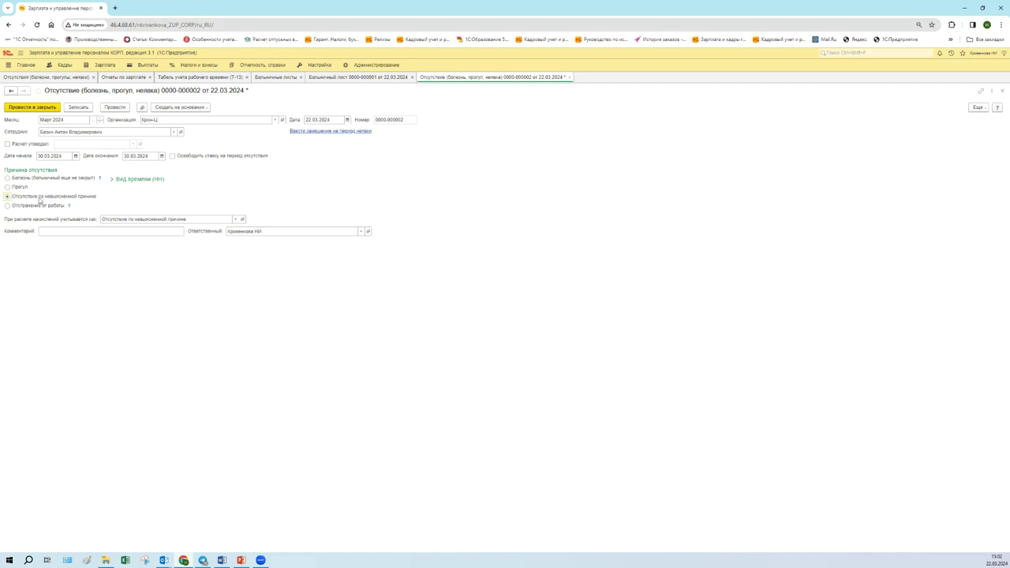
{"action": "left_click", "coordinate": [115, 107]}
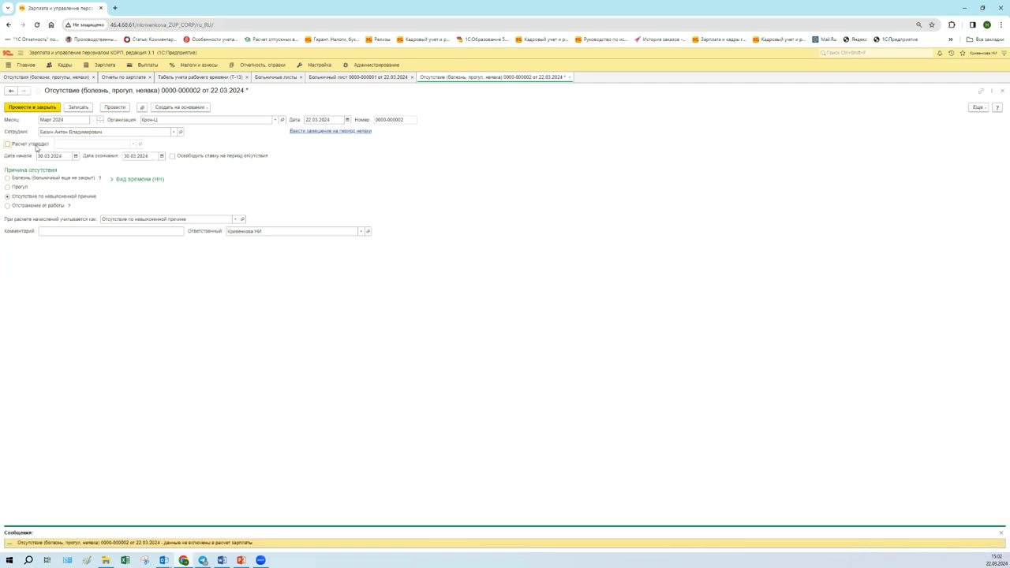
{"action": "left_click", "coordinate": [35, 146]}
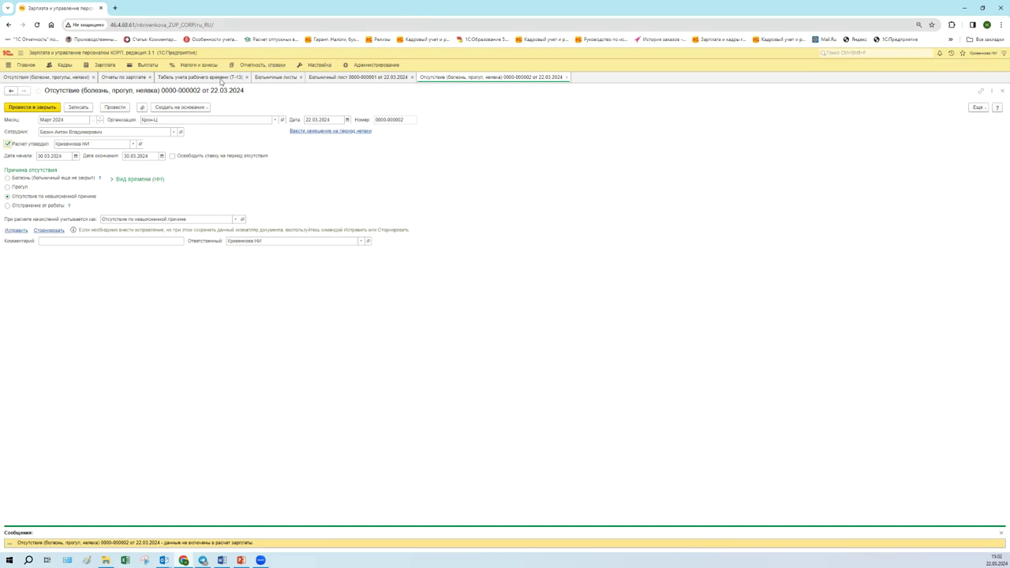
{"action": "left_click", "coordinate": [220, 80]}
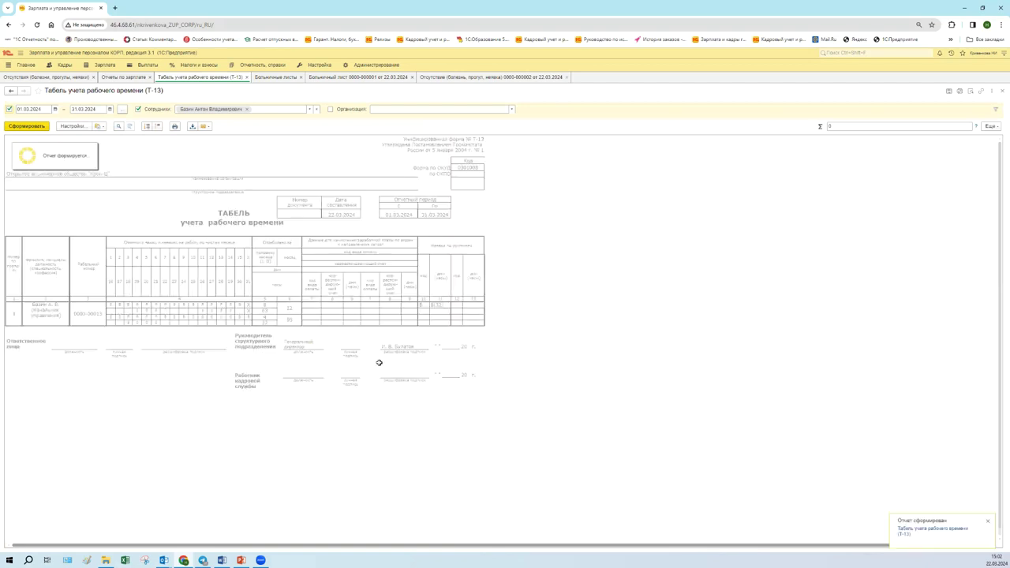
- After checking the March timesheet, set the absence end date to 10.04.2024 and post-and-close it
{"action": "left_click", "coordinate": [248, 318]}
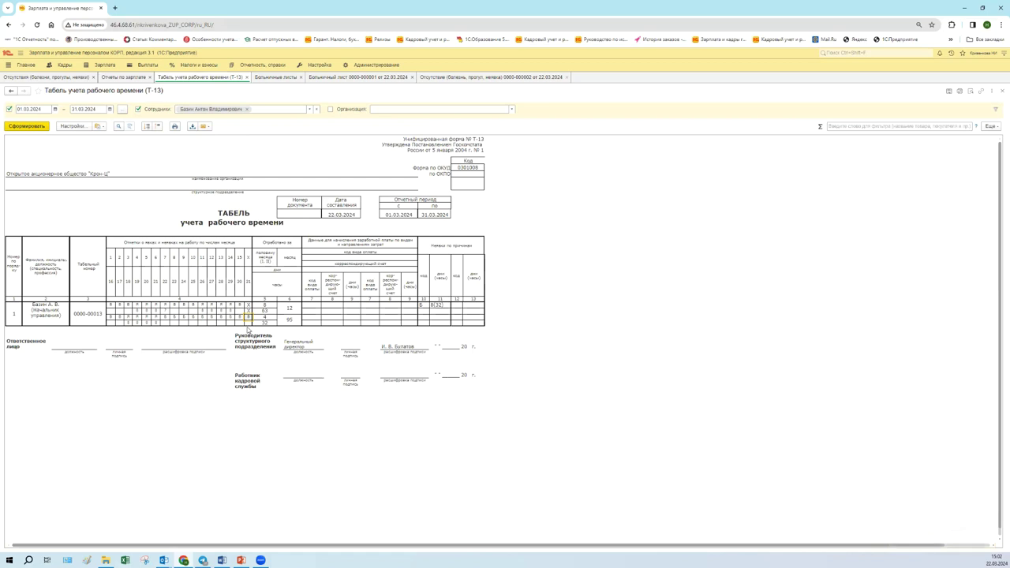
{"action": "left_click", "coordinate": [431, 77]}
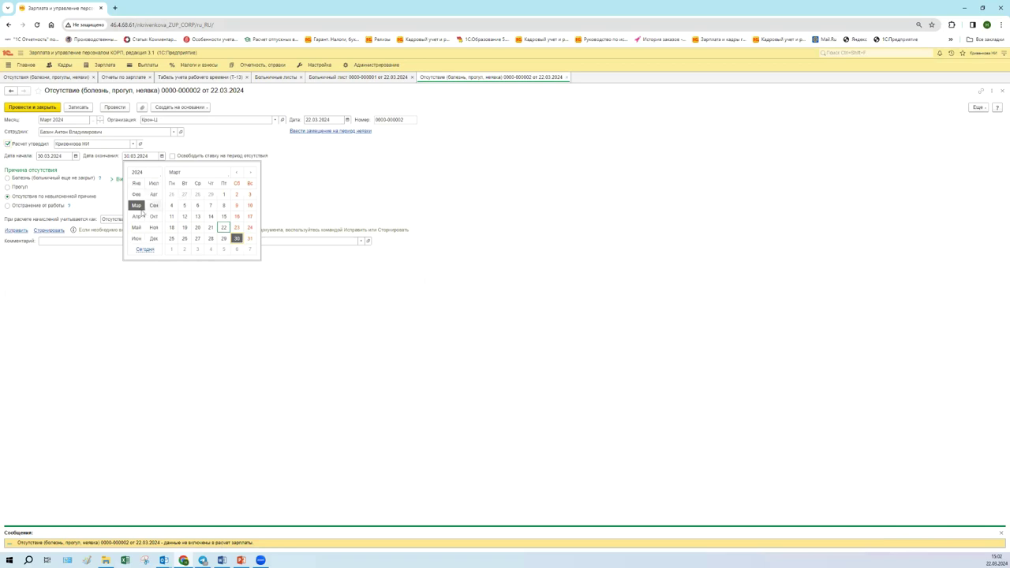
{"action": "left_click", "coordinate": [139, 216]}
{"action": "left_click", "coordinate": [198, 205]}
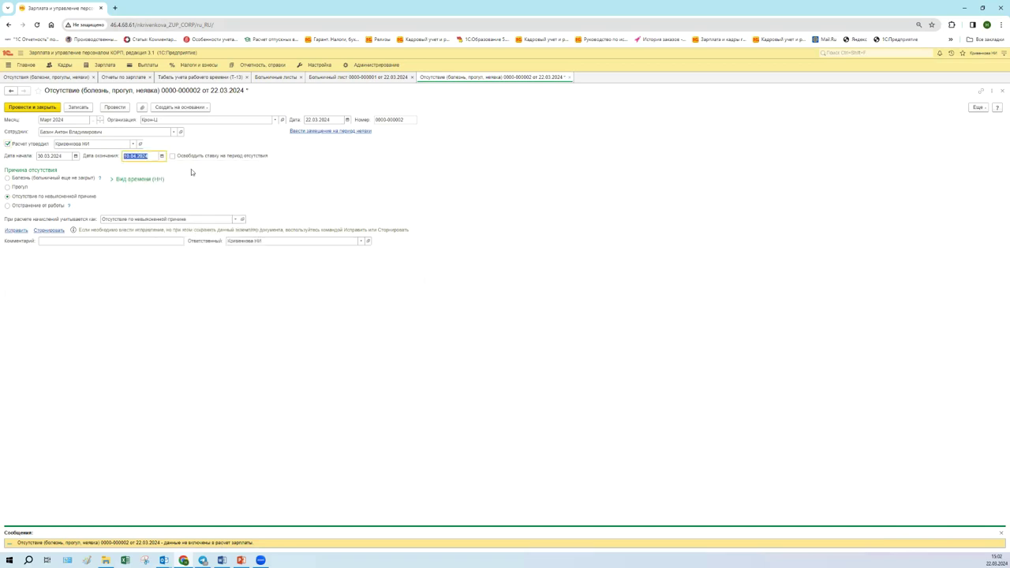
{"action": "left_click", "coordinate": [41, 108]}
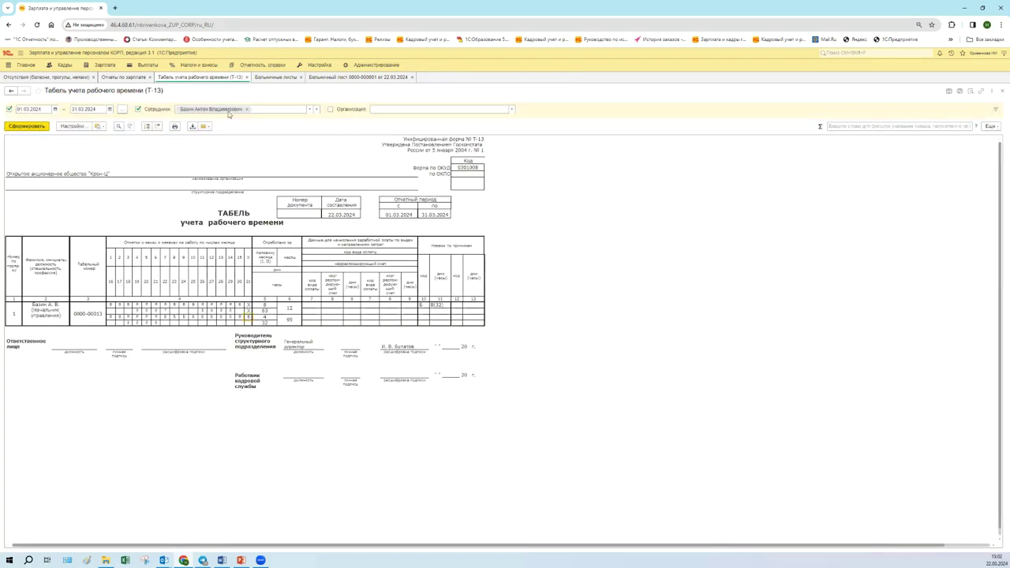
- Set the T-13 report period end to 30.04.2024 so it forms the March and April tables
{"action": "left_click", "coordinate": [110, 109]}
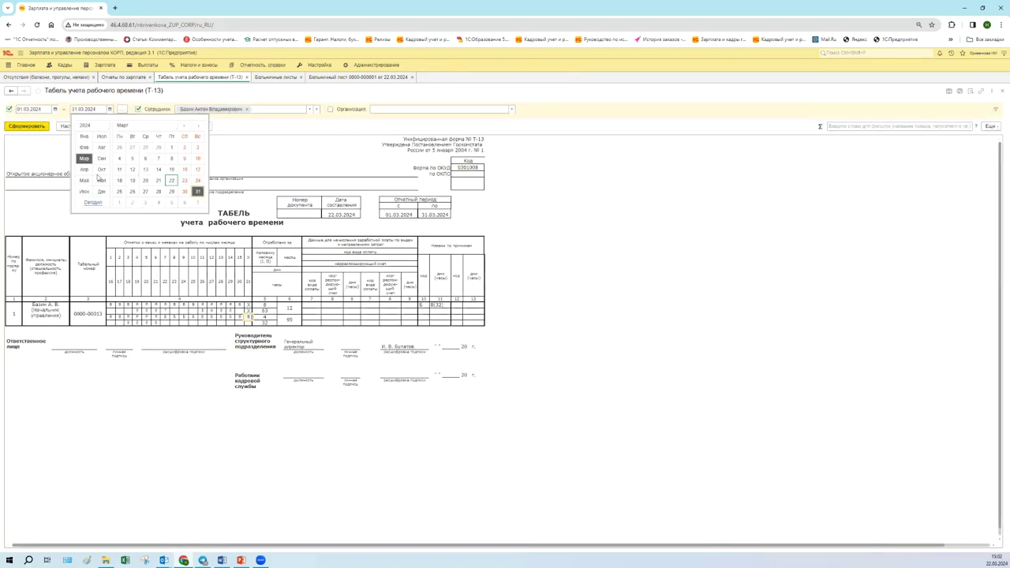
{"action": "left_click", "coordinate": [84, 168]}
{"action": "left_click", "coordinate": [132, 192]}
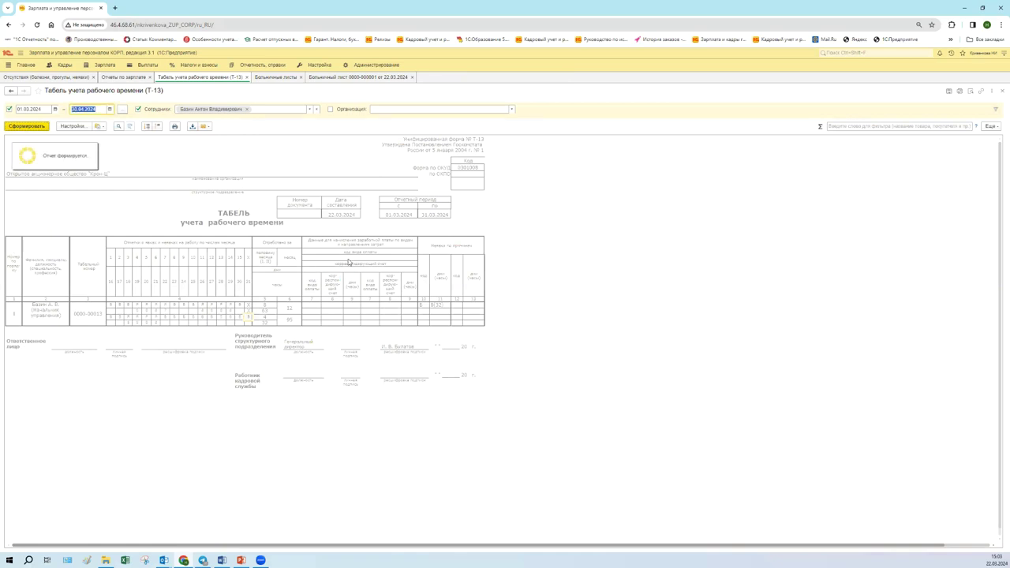
{"action": "scroll", "coordinate": [369, 292], "scroll_direction": "down", "scroll_amount": 2}
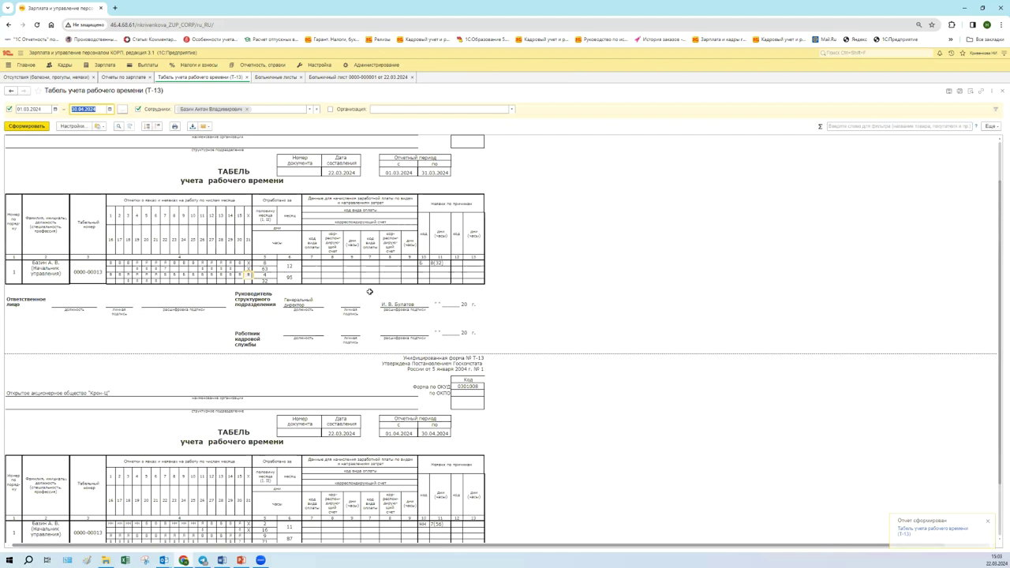
{"action": "scroll", "coordinate": [370, 293], "scroll_direction": "down", "scroll_amount": 5}
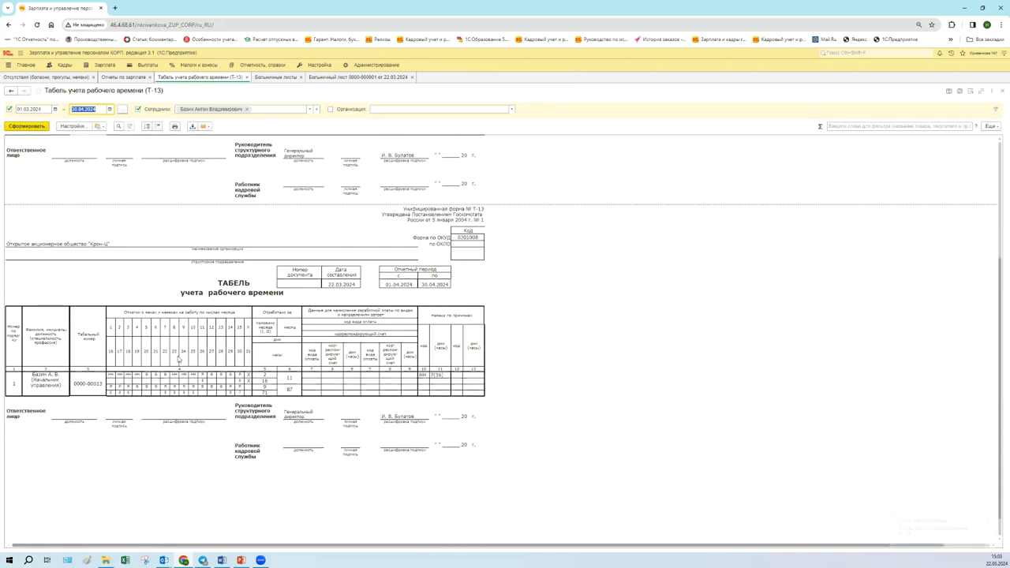
- Check the hours in the April day cells of the regenerated timesheet
{"action": "left_click", "coordinate": [110, 376]}
{"action": "left_click", "coordinate": [119, 375]}
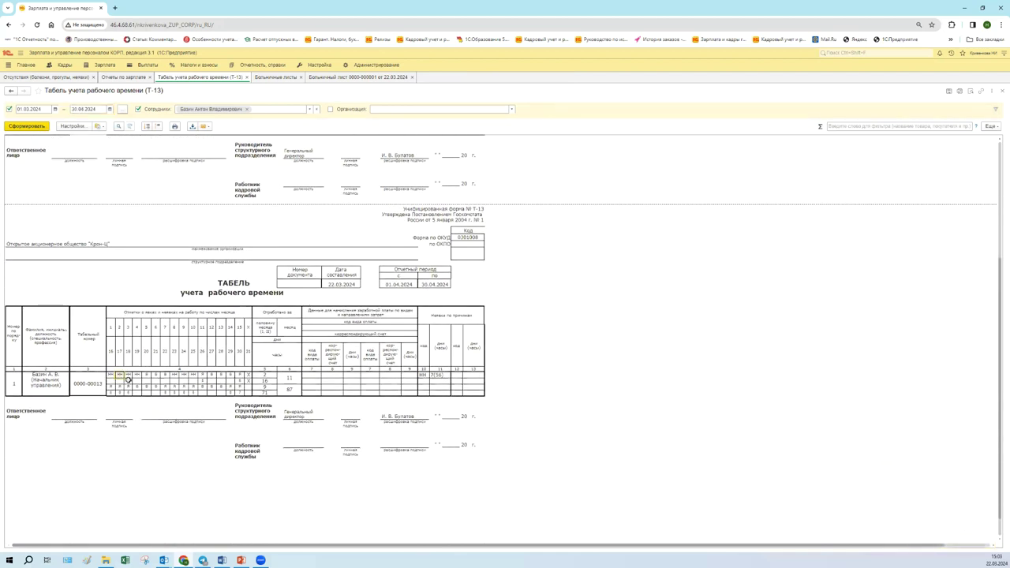
{"action": "left_click", "coordinate": [136, 382]}
{"action": "left_click", "coordinate": [173, 381]}
{"action": "left_click", "coordinate": [192, 380]}
{"action": "scroll", "coordinate": [343, 212], "scroll_direction": "up", "scroll_amount": 3}
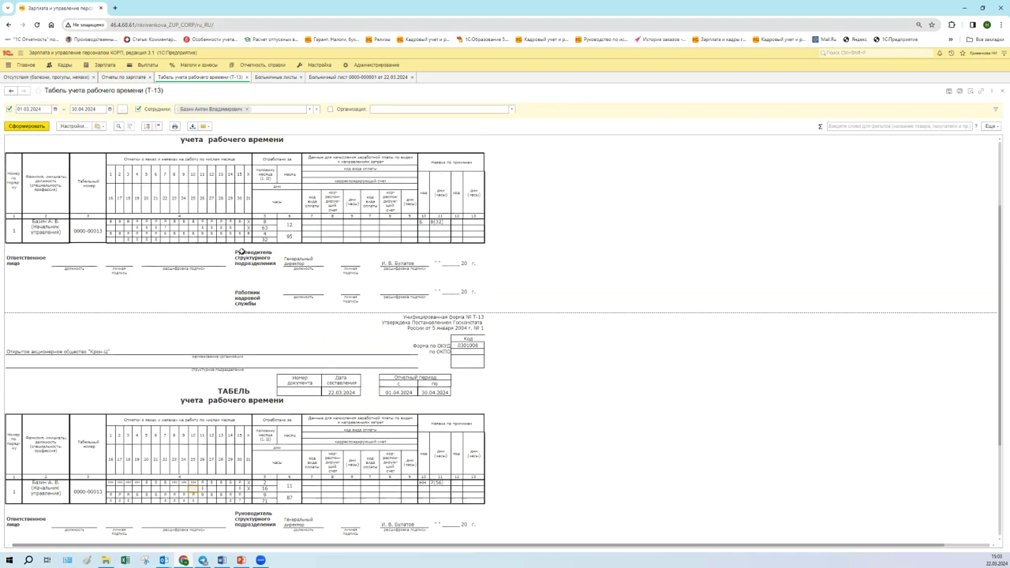
{"action": "scroll", "coordinate": [169, 297], "scroll_direction": "up", "scroll_amount": 2}
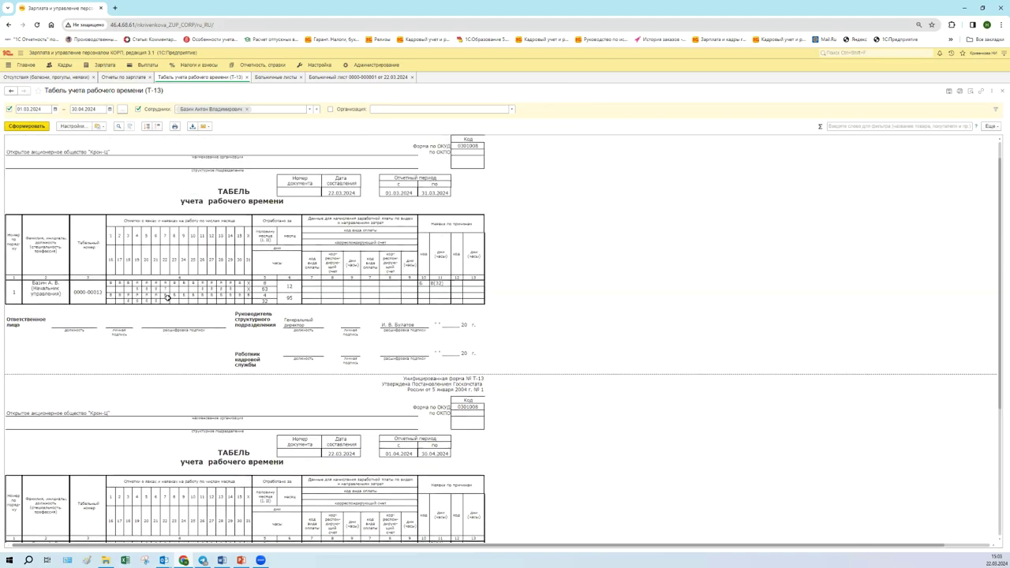
{"action": "left_click", "coordinate": [105, 66]}
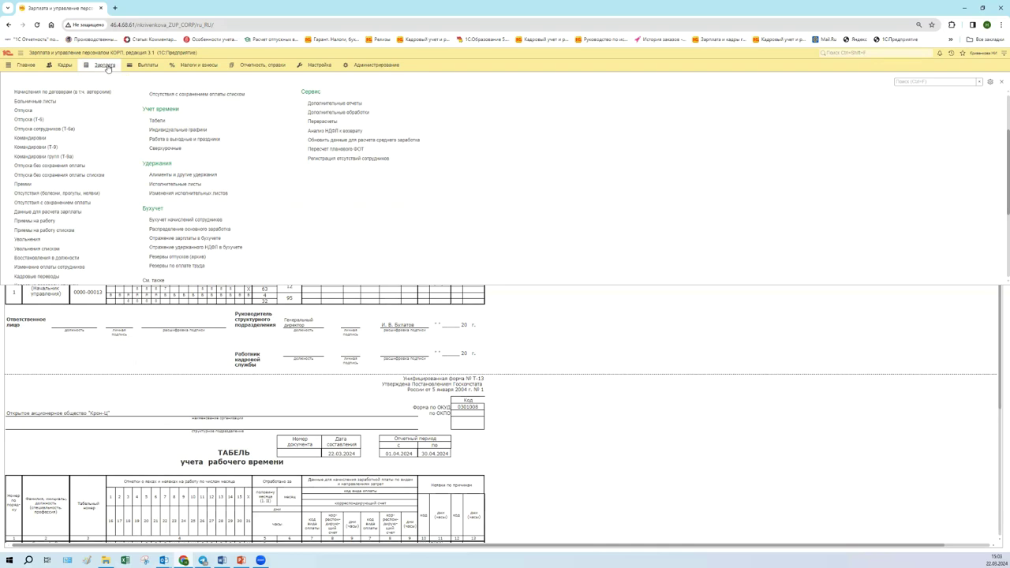
- Create a new Начисление зарплаты и взносов document for organisation Крон-Ц
{"action": "scroll", "coordinate": [72, 183], "scroll_direction": "up", "scroll_amount": 2}
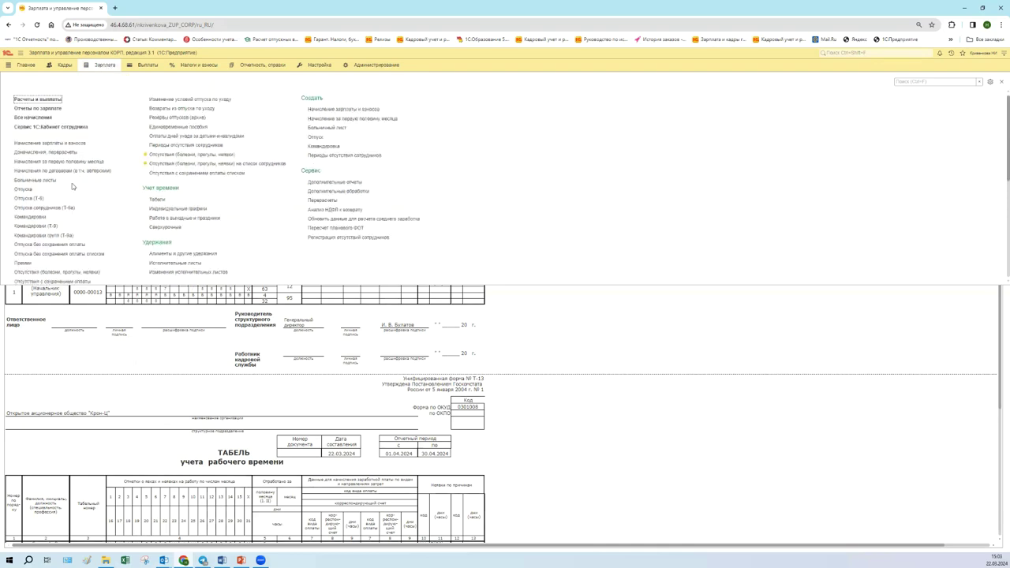
{"action": "left_click", "coordinate": [76, 143]}
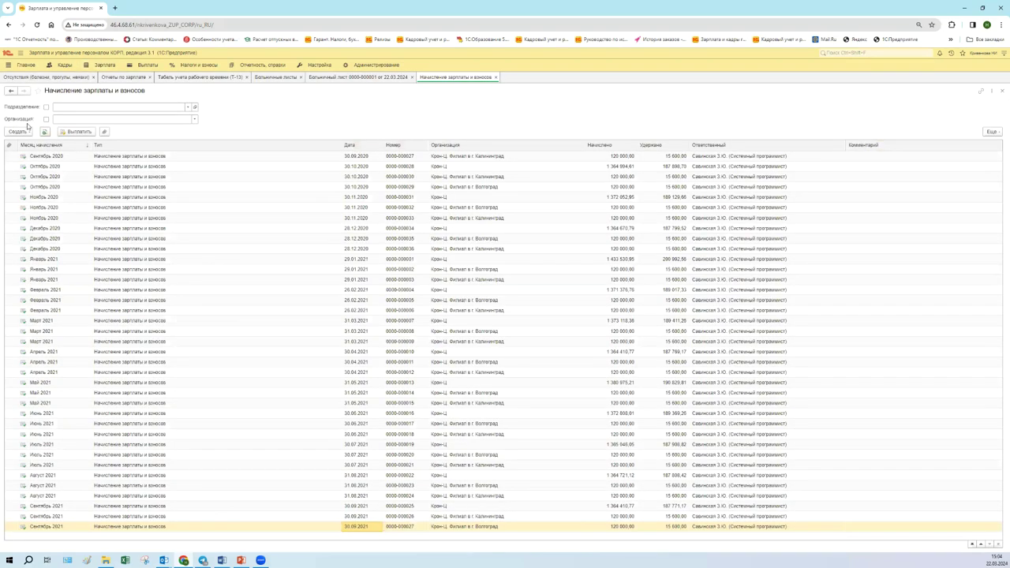
{"action": "left_click", "coordinate": [25, 131]}
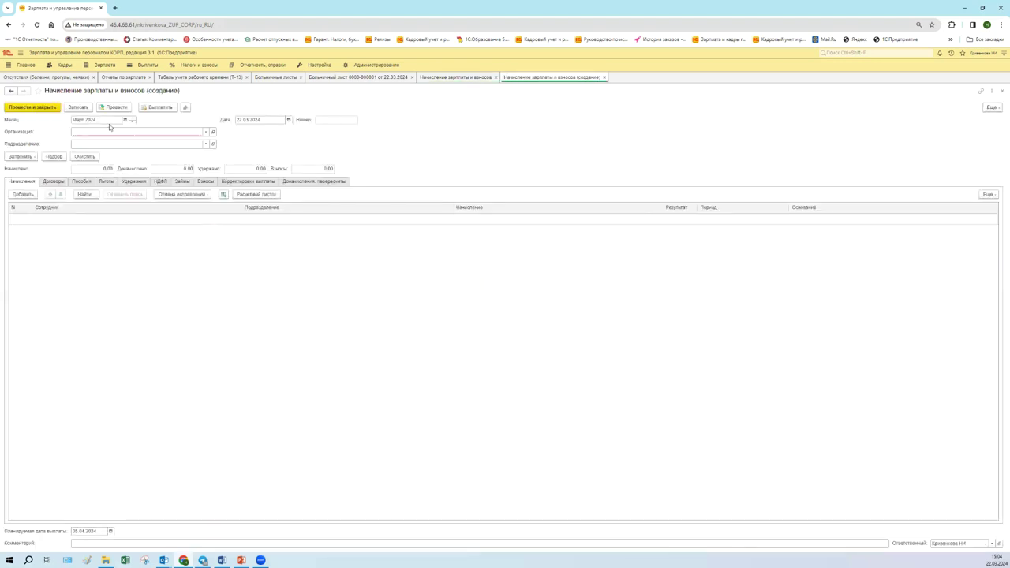
{"action": "left_click", "coordinate": [110, 129]}
{"action": "left_click", "coordinate": [128, 144]}
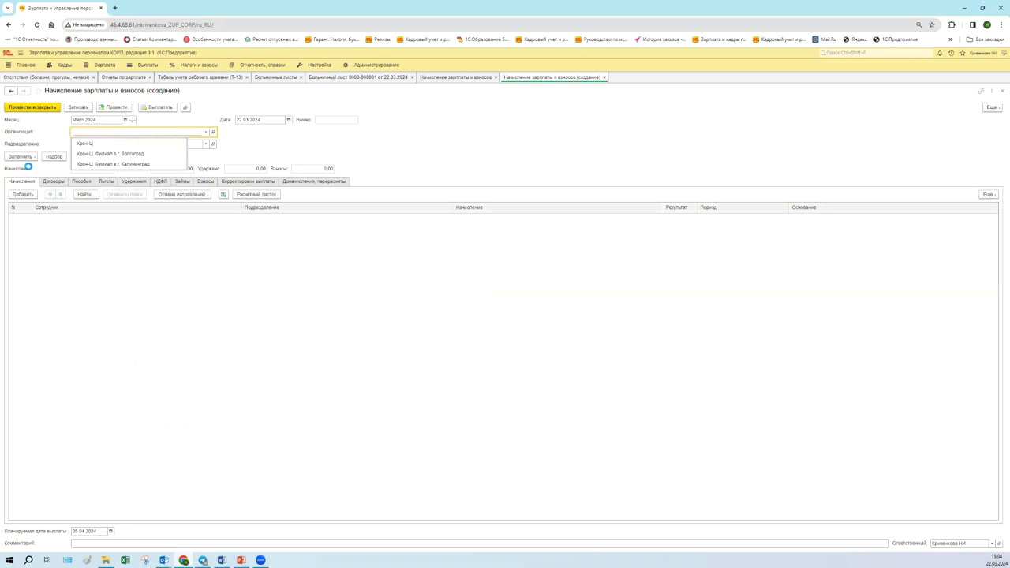
- Pick the first employee from the list and transfer them into the accrual
{"action": "left_click", "coordinate": [57, 157]}
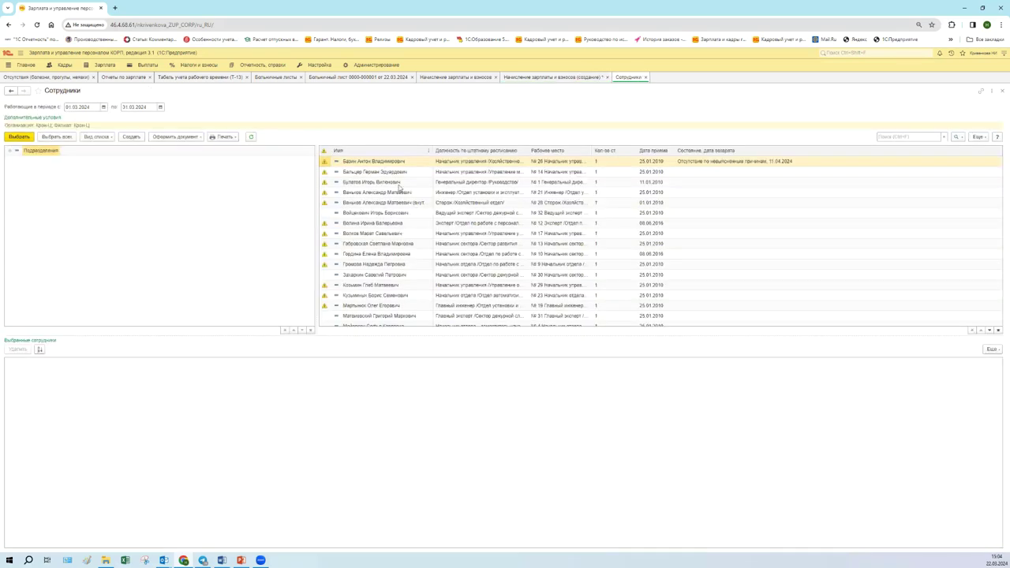
{"action": "left_click", "coordinate": [393, 174]}
{"action": "left_click", "coordinate": [400, 162]}
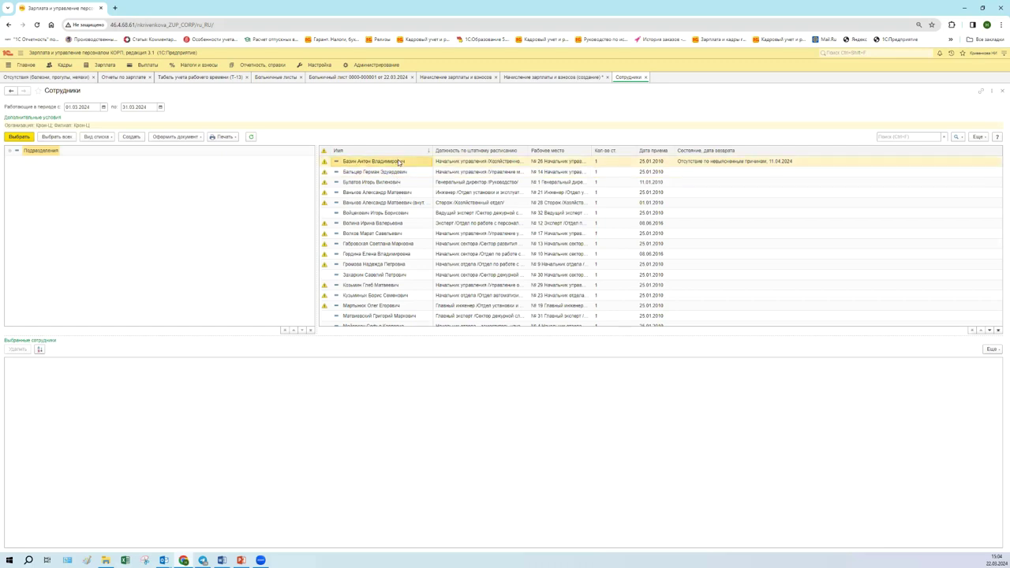
{"action": "double_click", "coordinate": [403, 162]}
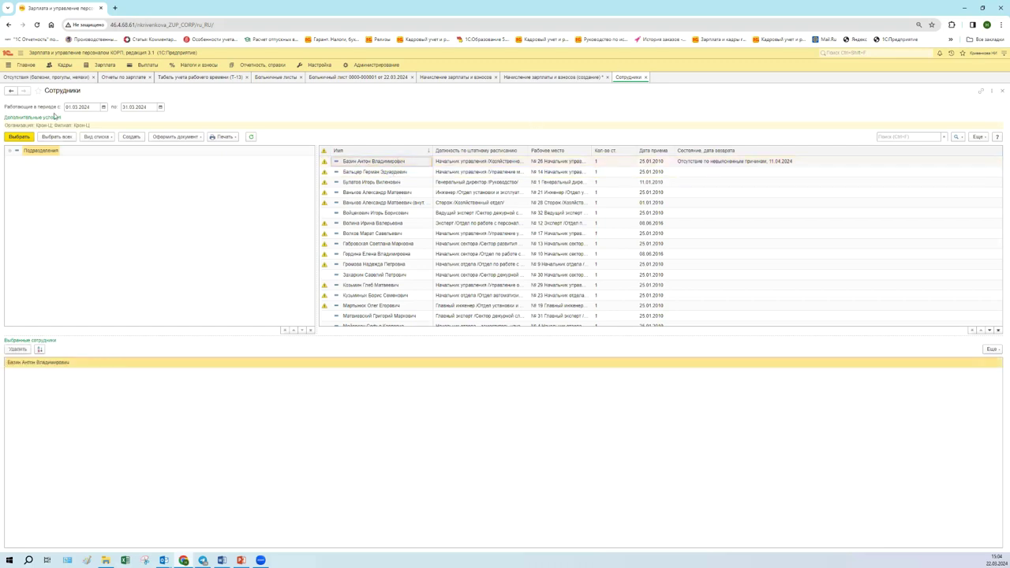
{"action": "left_click", "coordinate": [20, 138]}
{"action": "left_click", "coordinate": [19, 138]}
{"action": "left_click", "coordinate": [650, 78]}
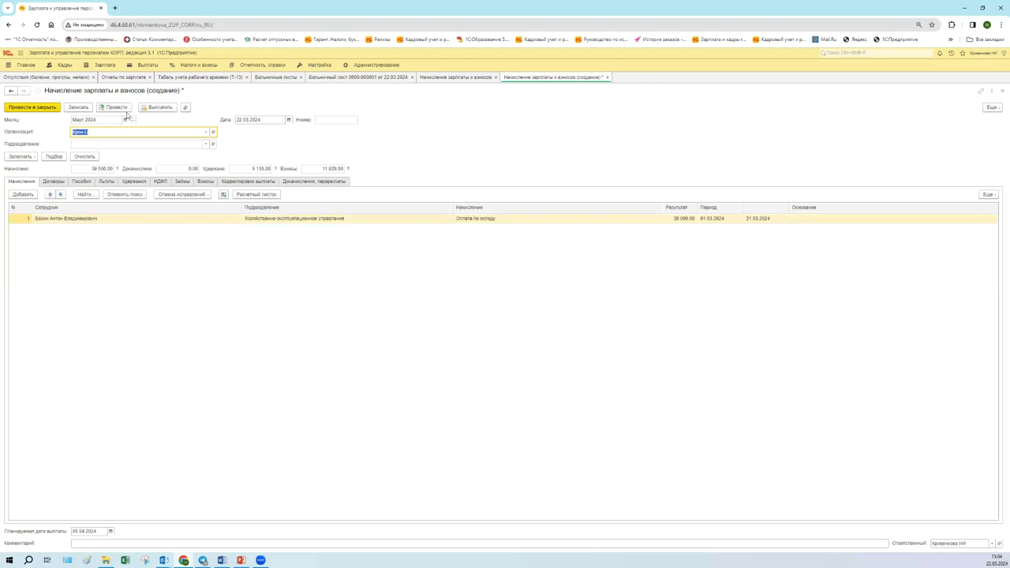
- Verify 12.00 days worked against the 20.00 norm and the accrual result, then post the document
{"action": "left_click", "coordinate": [224, 194]}
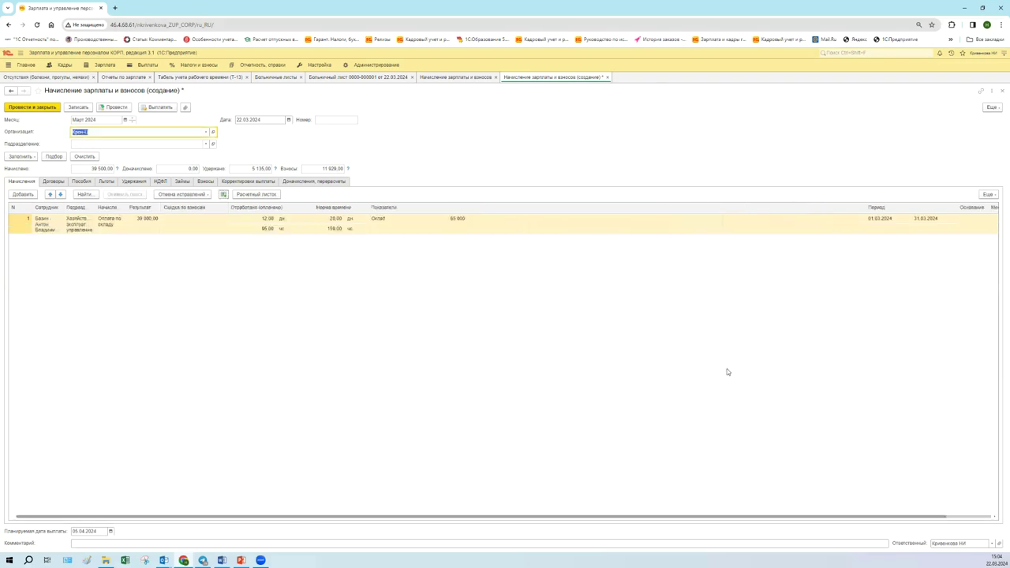
{"action": "left_click", "coordinate": [323, 224]}
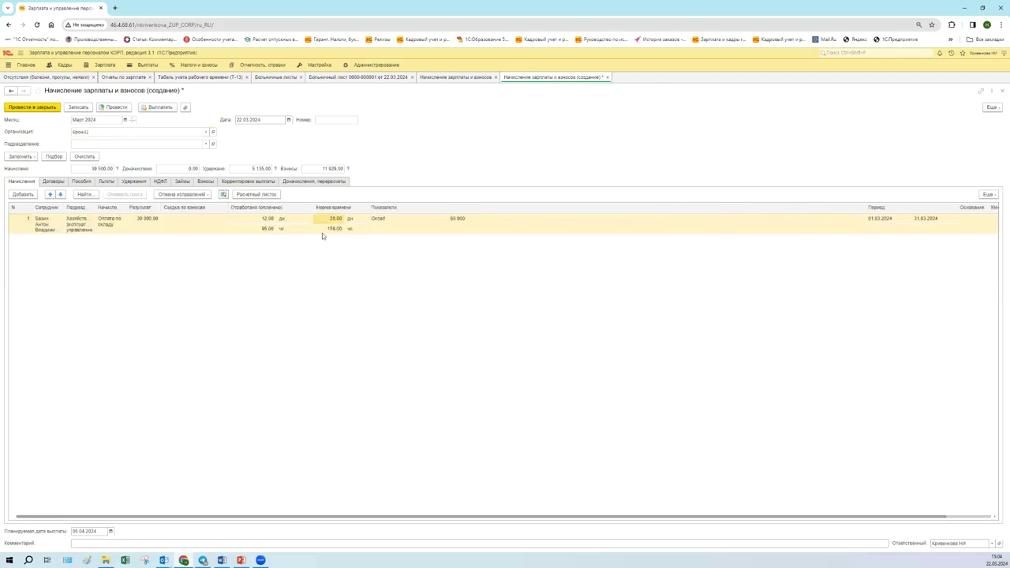
{"action": "left_click", "coordinate": [262, 223]}
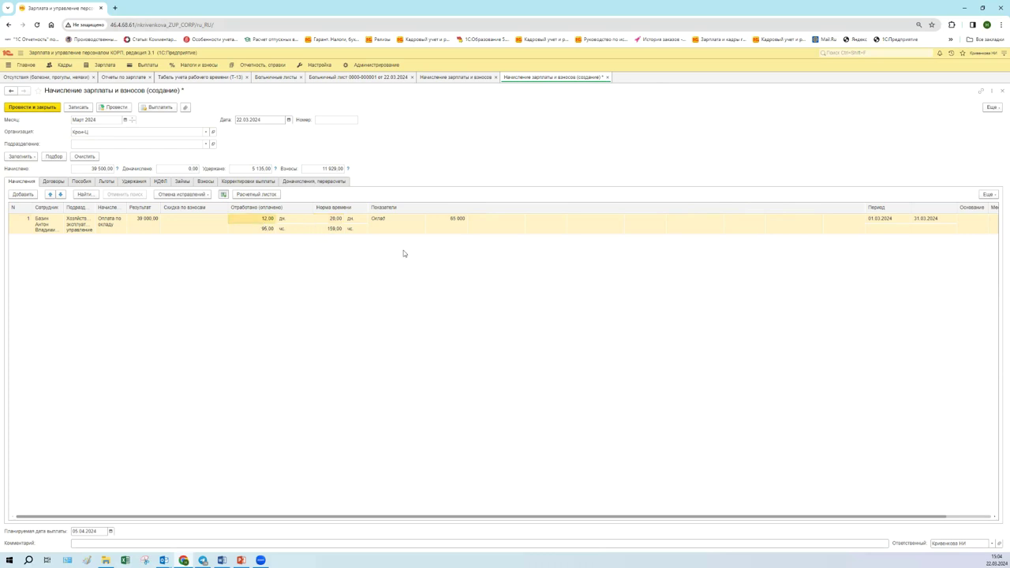
{"action": "key", "text": "Left"}
{"action": "key", "text": "Left"}
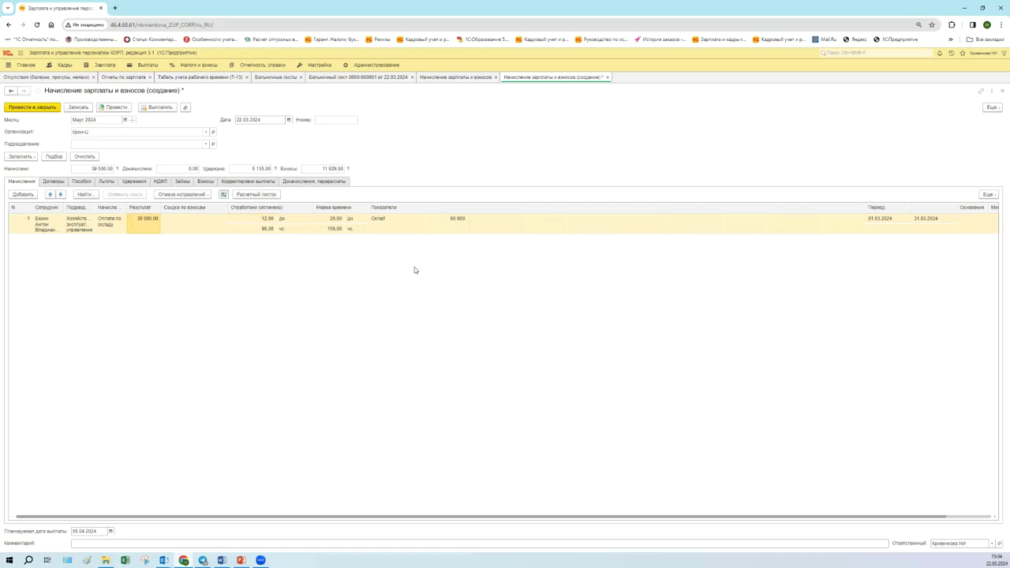
{"action": "left_click", "coordinate": [455, 219]}
{"action": "left_click", "coordinate": [142, 225]}
{"action": "left_click", "coordinate": [255, 223]}
{"action": "left_click", "coordinate": [321, 222]}
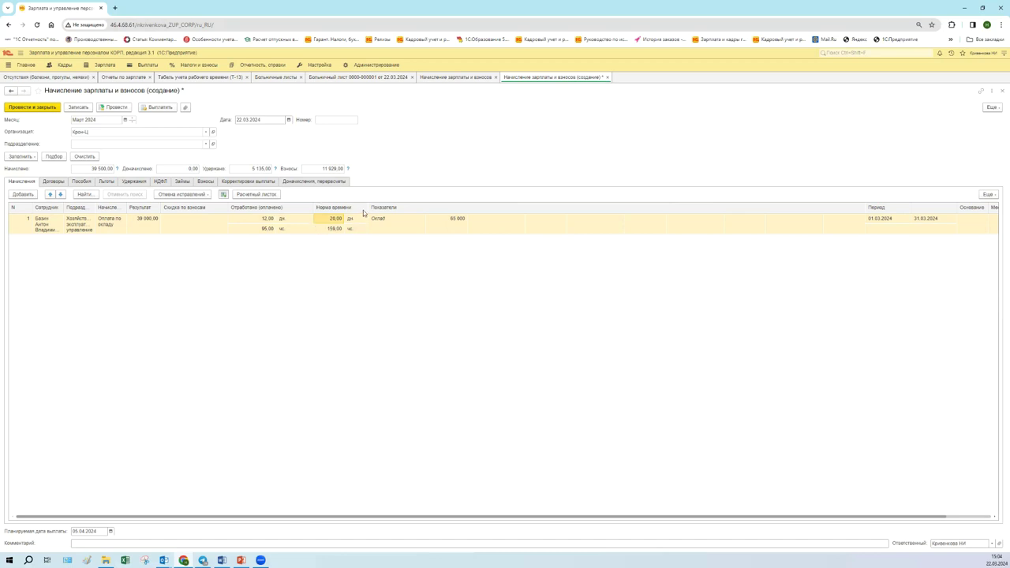
{"action": "left_click", "coordinate": [279, 221]}
{"action": "left_click", "coordinate": [330, 224]}
{"action": "left_click", "coordinate": [114, 106]}
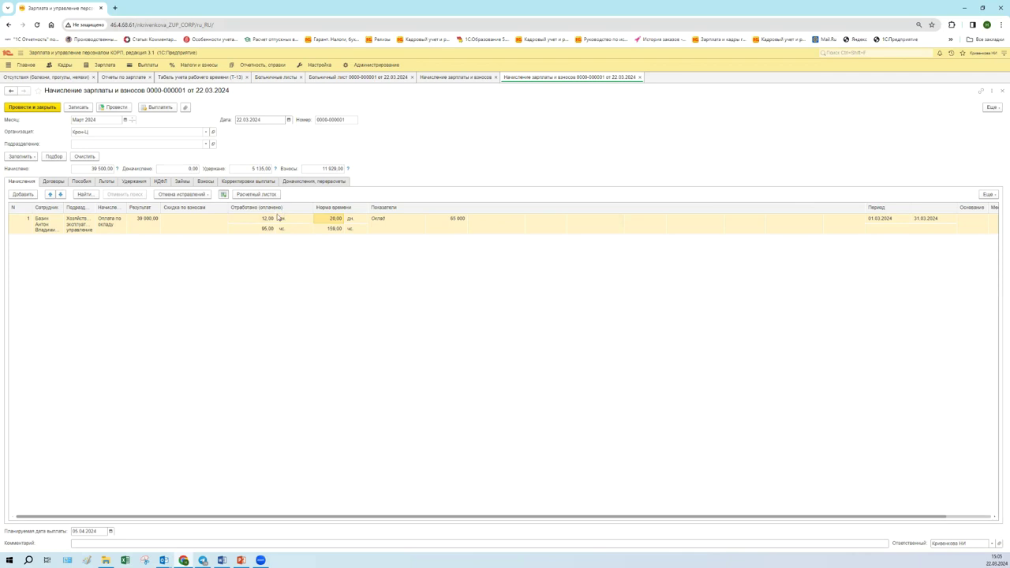
{"action": "left_click", "coordinate": [226, 81]}
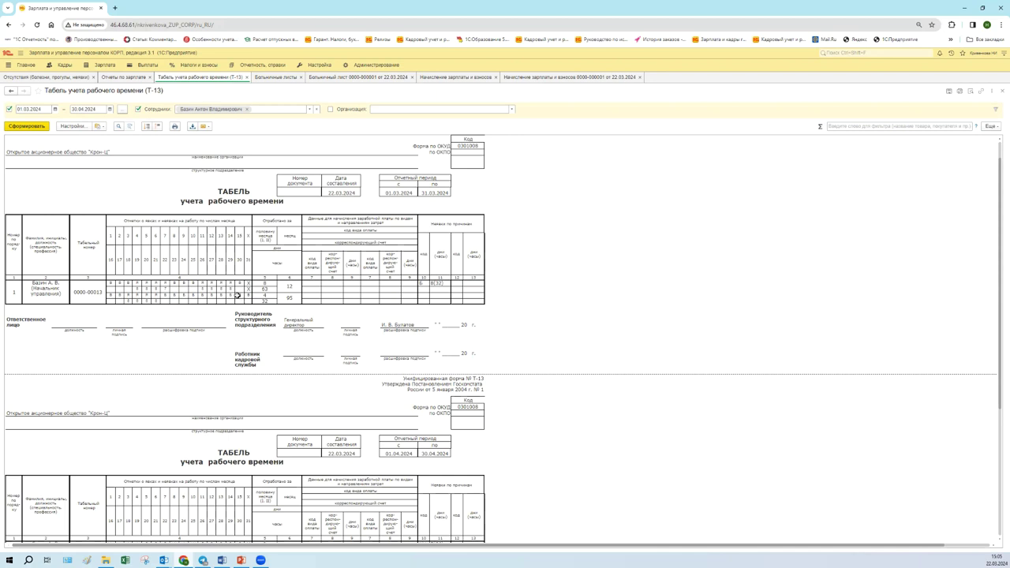
{"action": "left_click", "coordinate": [438, 284]}
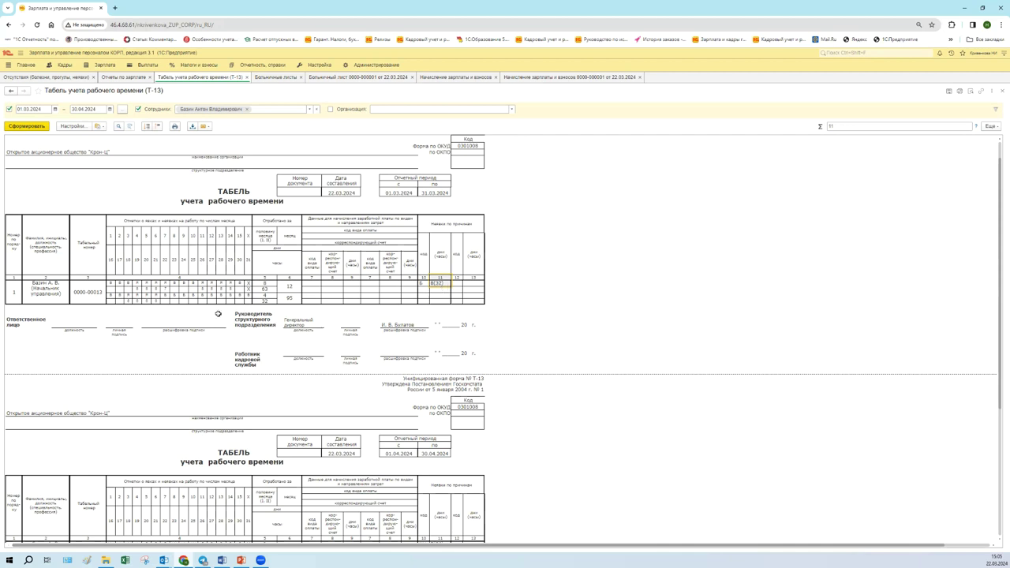
{"action": "scroll", "coordinate": [218, 314], "scroll_direction": "down", "scroll_amount": 4}
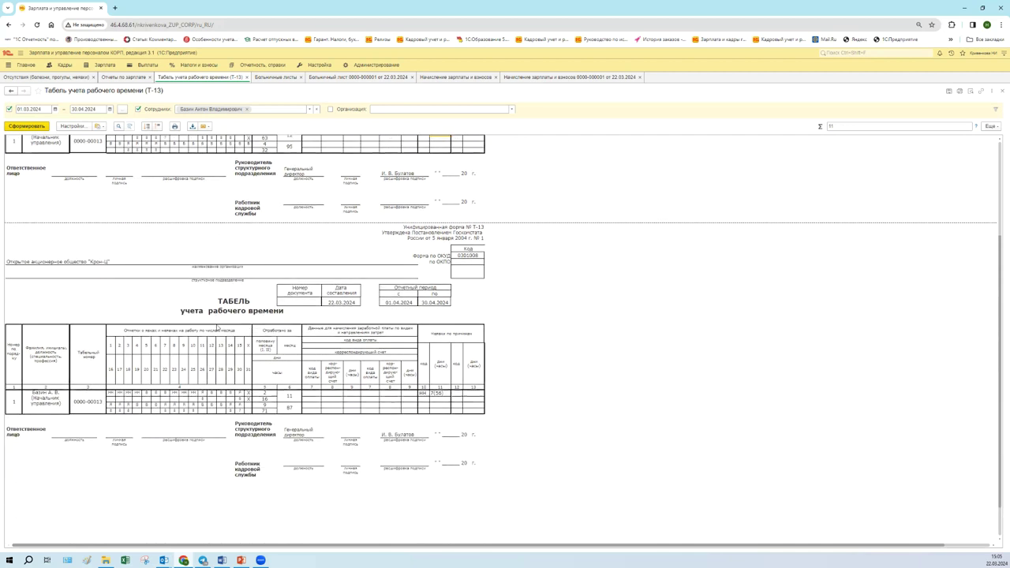
{"action": "left_click", "coordinate": [194, 394]}
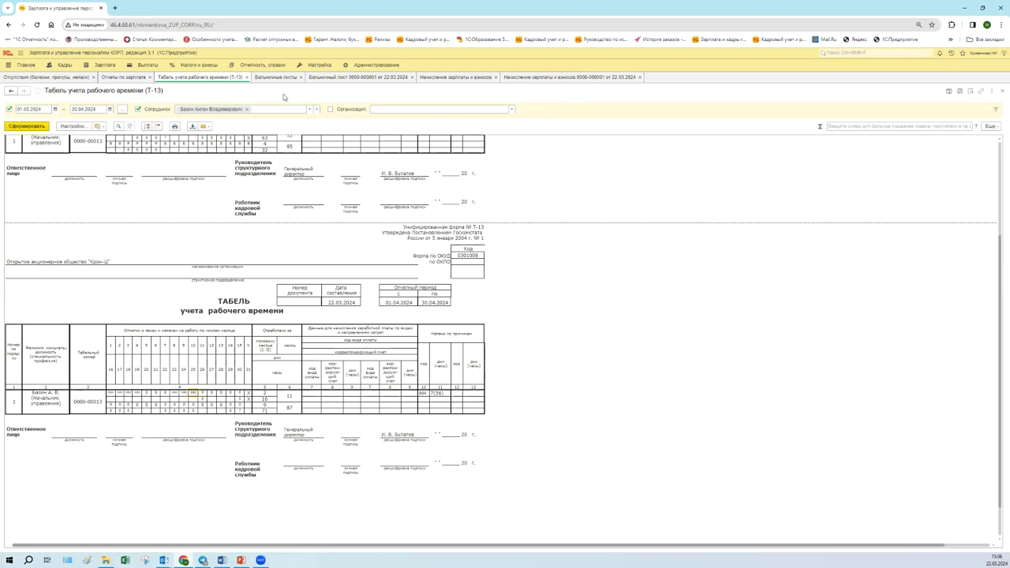
{"action": "left_click", "coordinate": [366, 78]}
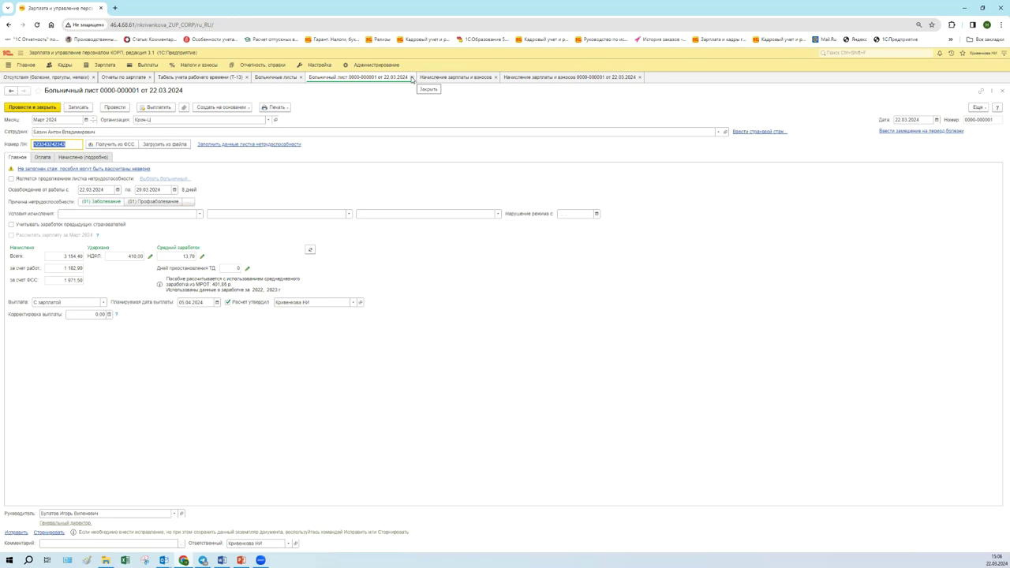
- Change the sick leave end date to 10.04.2024
{"action": "left_click", "coordinate": [223, 80]}
{"action": "scroll", "coordinate": [241, 326], "scroll_direction": "down", "scroll_amount": 2}
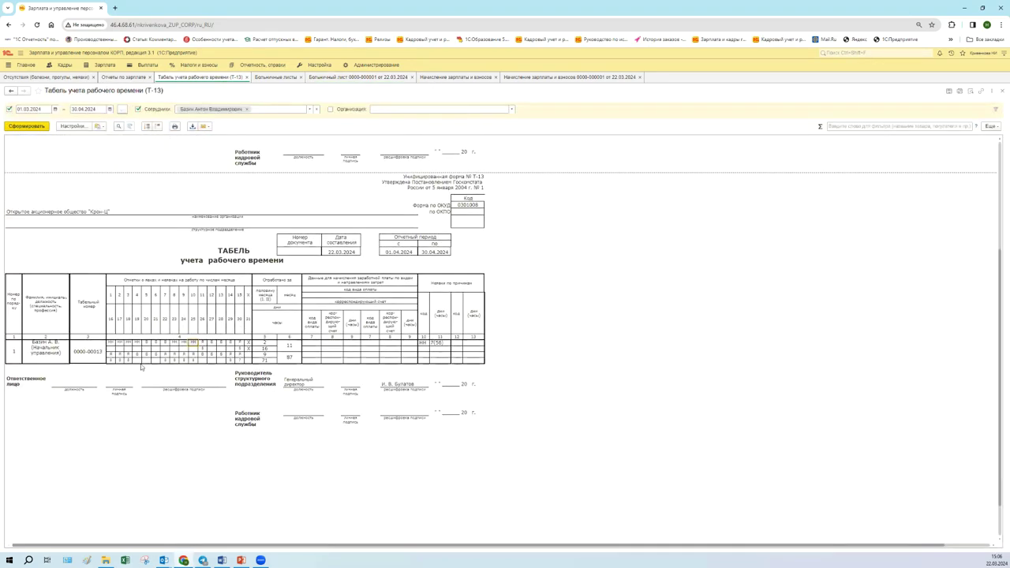
{"action": "scroll", "coordinate": [198, 316], "scroll_direction": "up", "scroll_amount": 3}
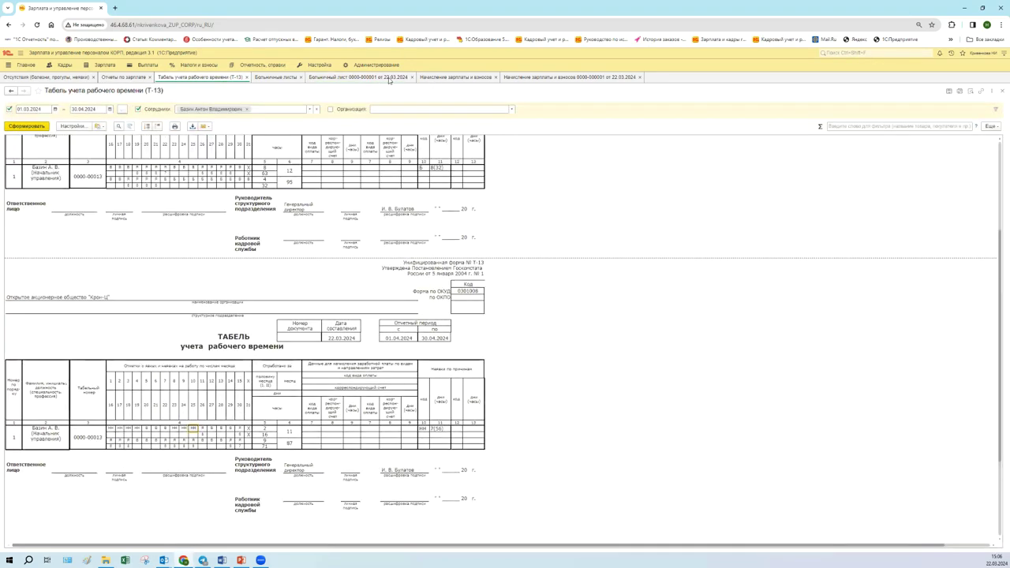
{"action": "left_click", "coordinate": [389, 77]}
{"action": "left_click", "coordinate": [175, 190]}
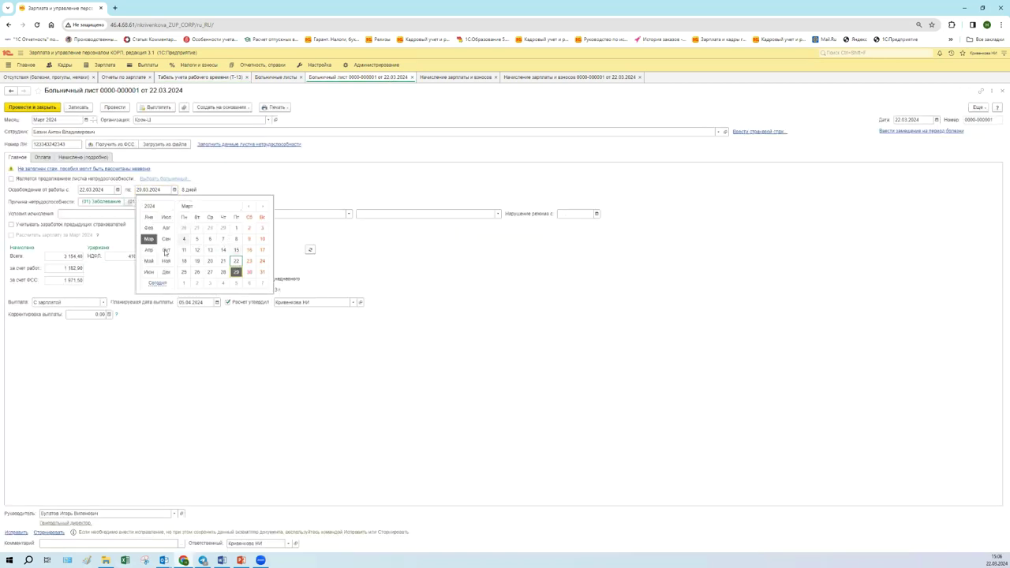
{"action": "left_click", "coordinate": [150, 251]}
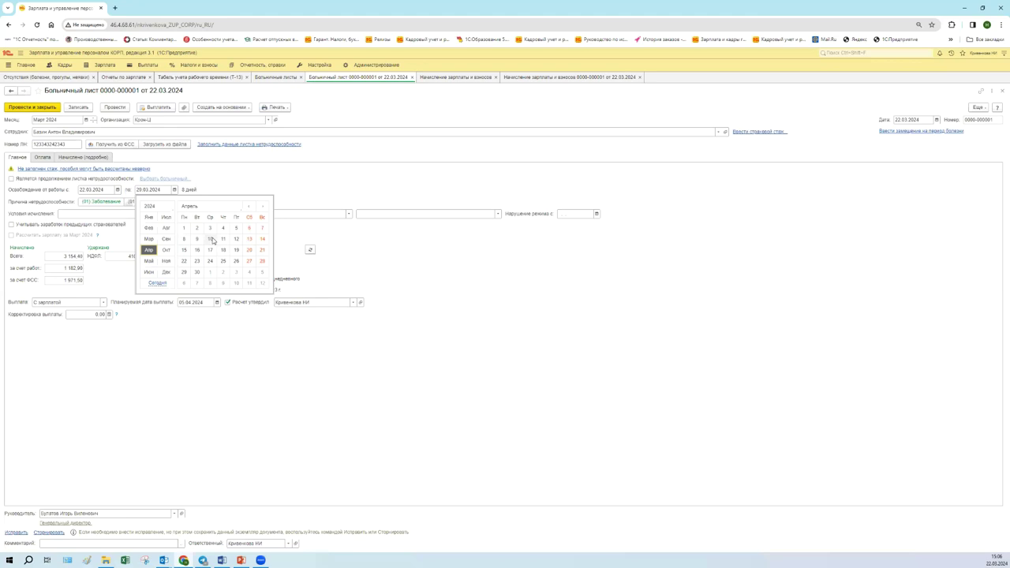
{"action": "left_click", "coordinate": [211, 239]}
- Recalculate the benefit to 8 017.40, tick Расчет утвердил, and repost, accepting the overlap warning
{"action": "left_click", "coordinate": [310, 249]}
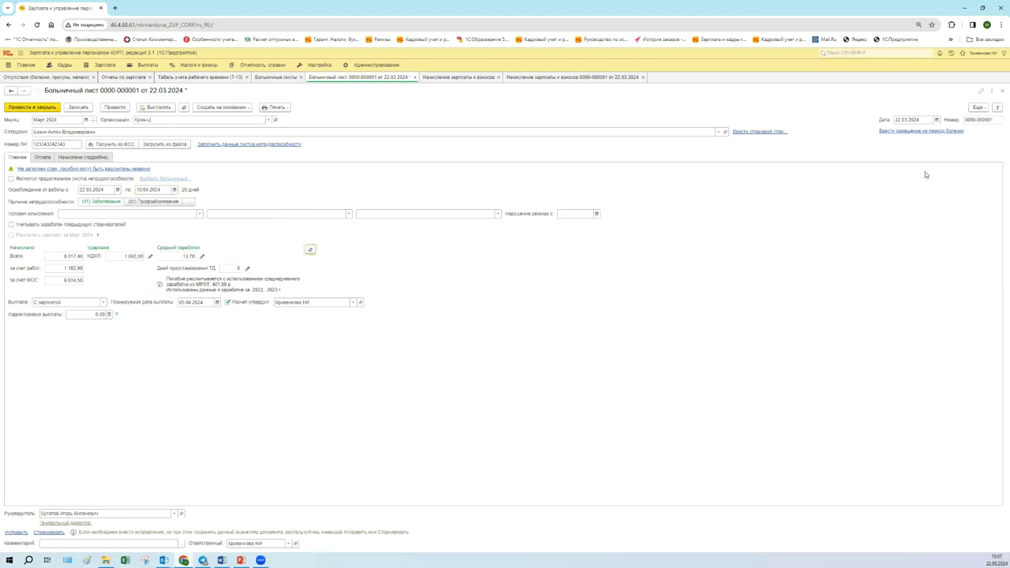
{"action": "left_click", "coordinate": [978, 106]}
{"action": "left_click", "coordinate": [775, 110]}
{"action": "left_click", "coordinate": [227, 302]}
{"action": "left_click", "coordinate": [114, 108]}
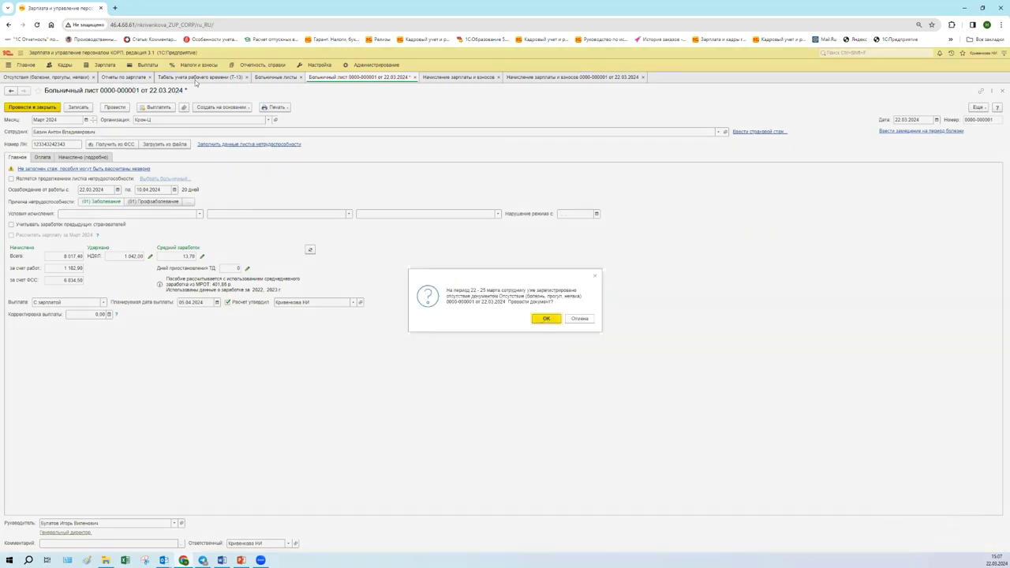
{"action": "left_click", "coordinate": [196, 77]}
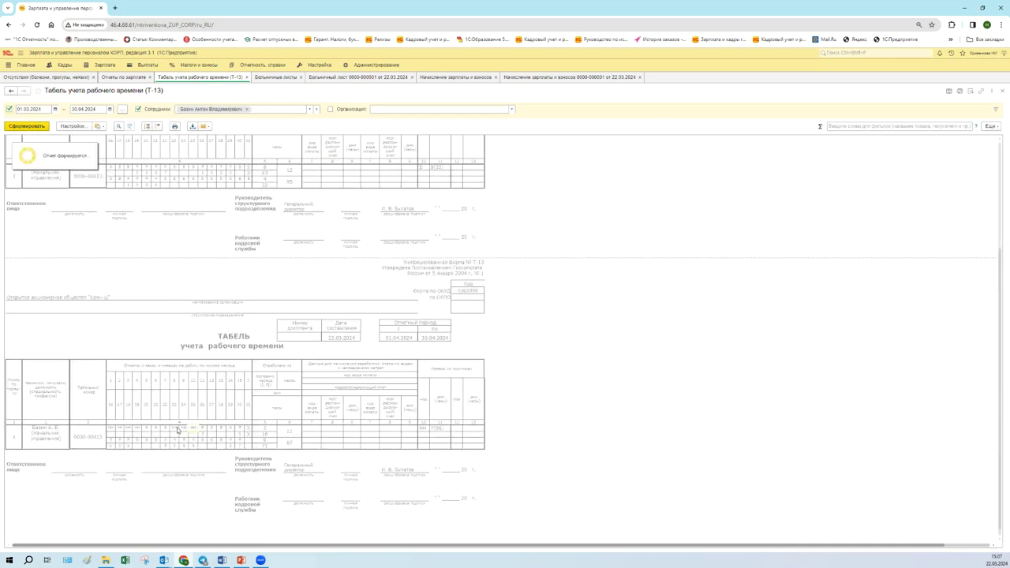
- Inspect the April day codes in the refreshed 01.03.2024–30.04.2024 T-13 timesheet
{"action": "left_click", "coordinate": [112, 428]}
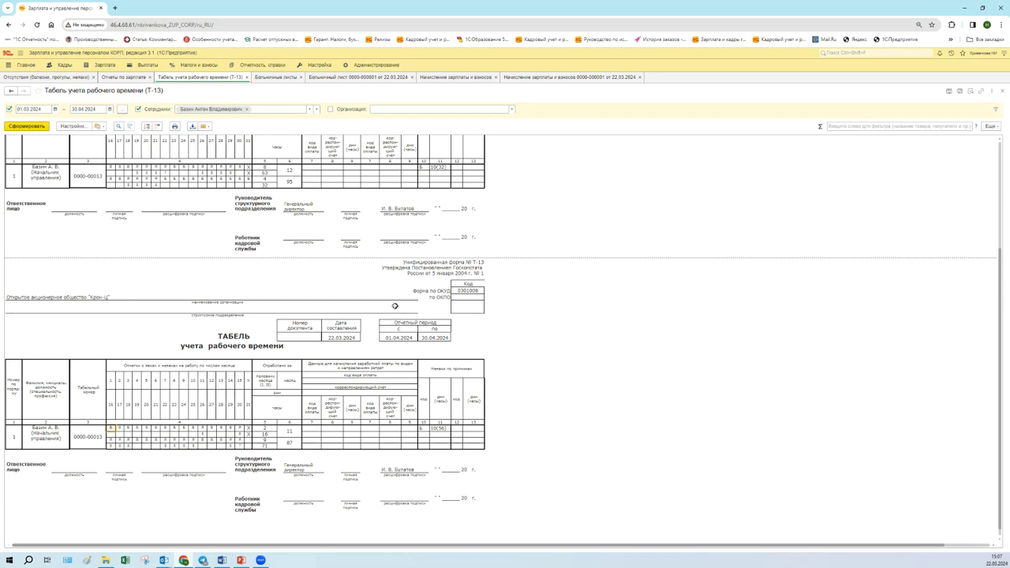
{"action": "scroll", "coordinate": [538, 269], "scroll_direction": "up", "scroll_amount": 1}
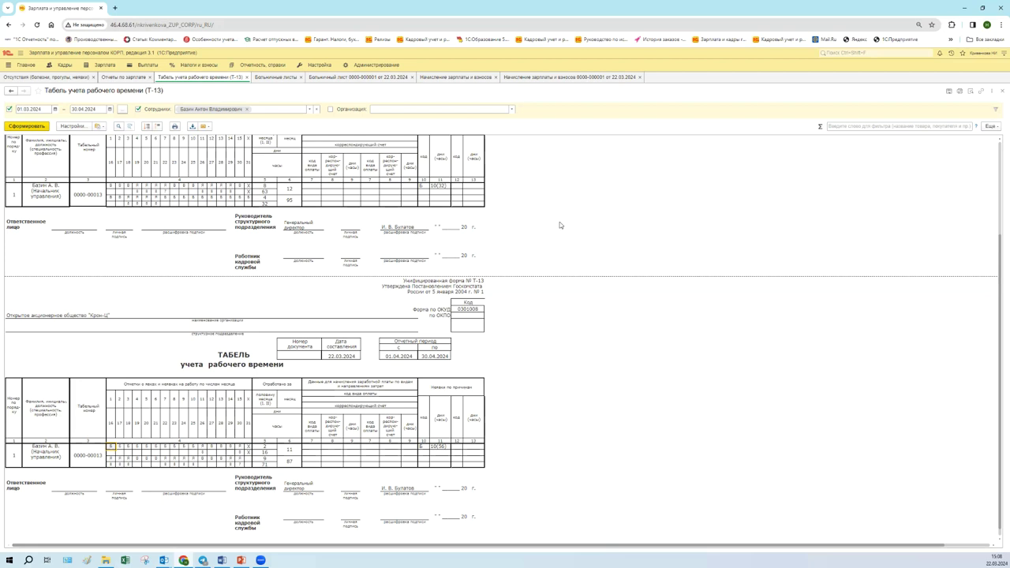
{"action": "left_click", "coordinate": [282, 77]}
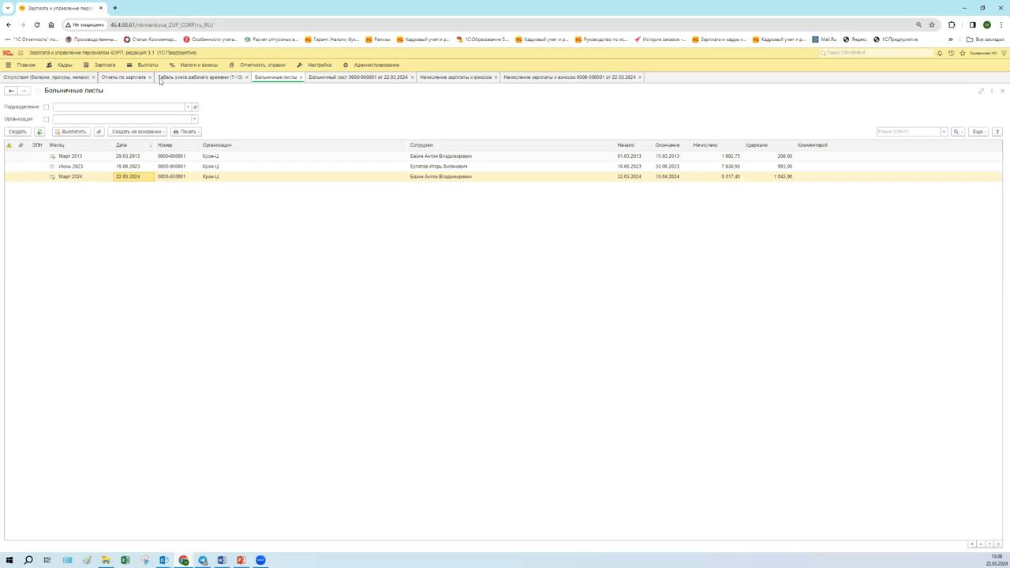
{"action": "left_click", "coordinate": [132, 78]}
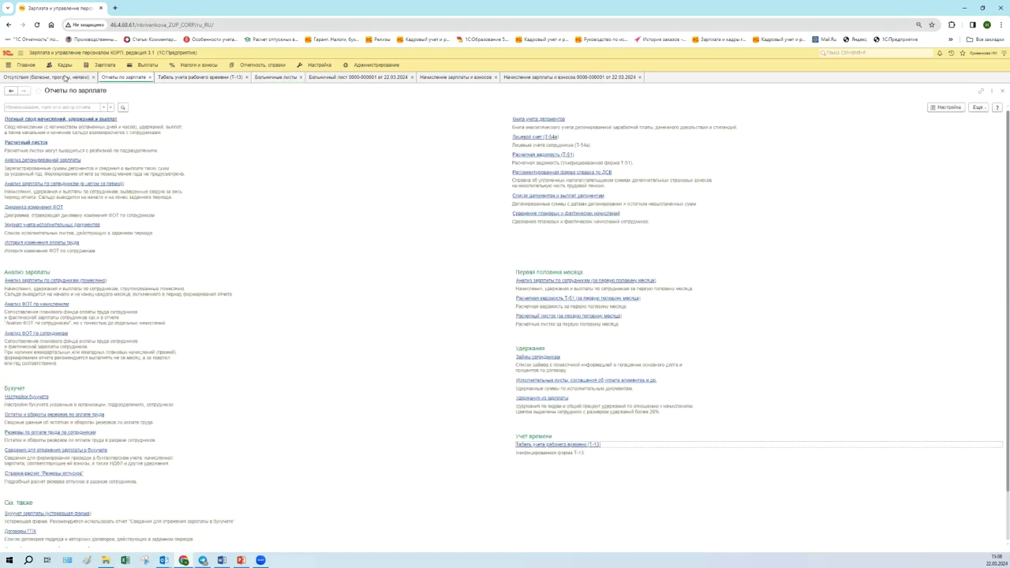
{"action": "left_click", "coordinate": [66, 78]}
{"action": "double_click", "coordinate": [112, 187]}
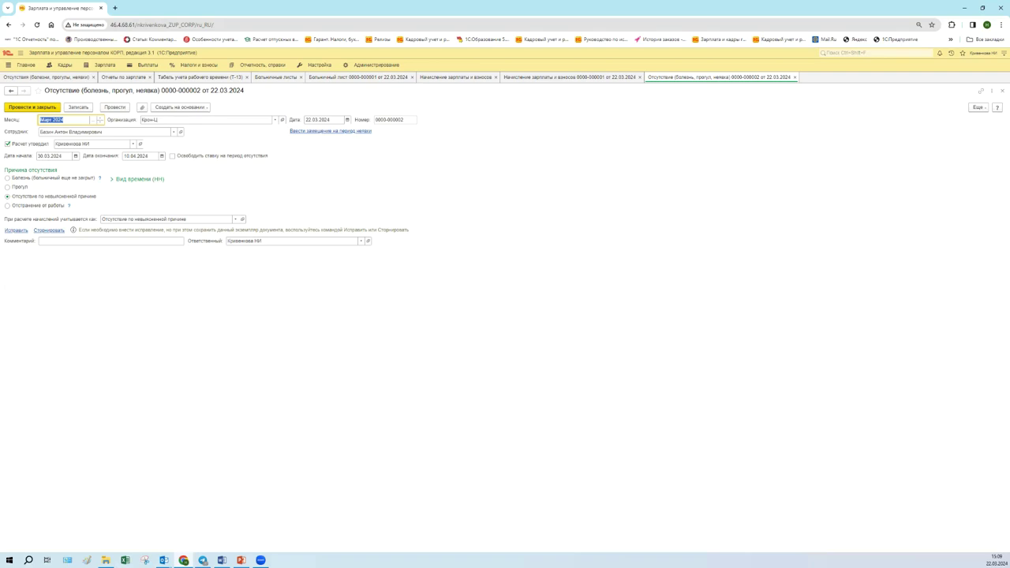
{"action": "left_click", "coordinate": [246, 559]}
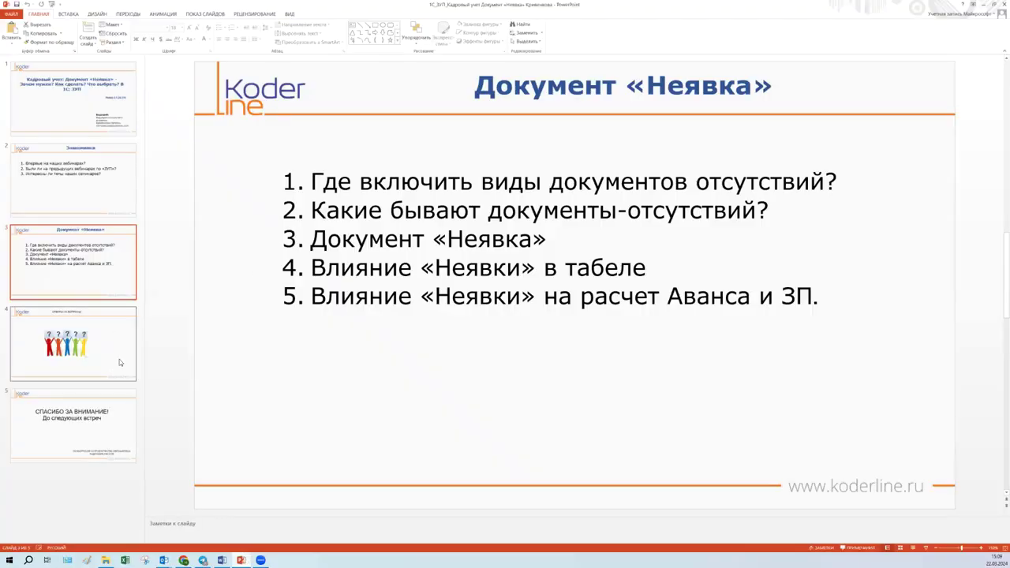
{"action": "left_click", "coordinate": [119, 359]}
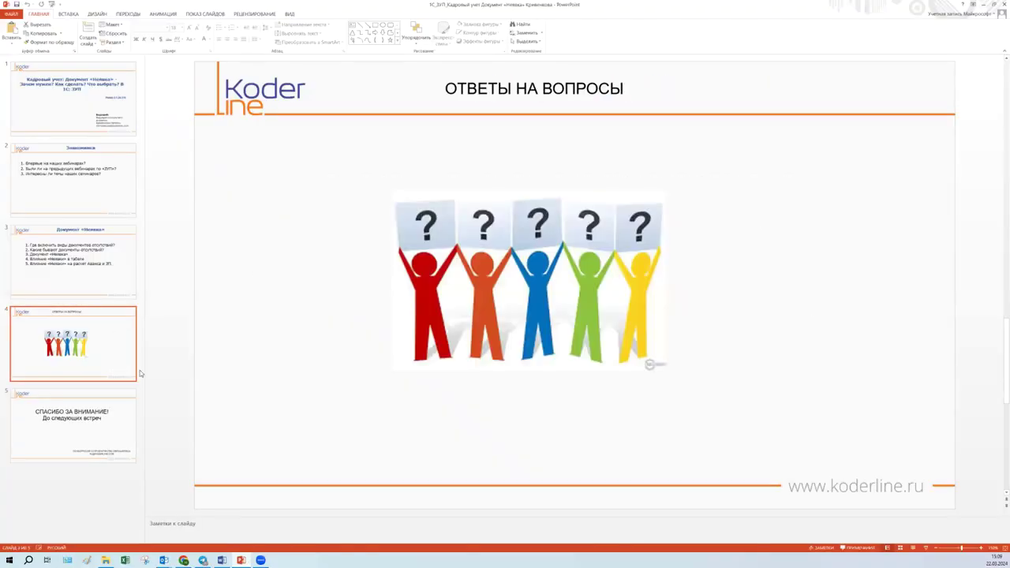